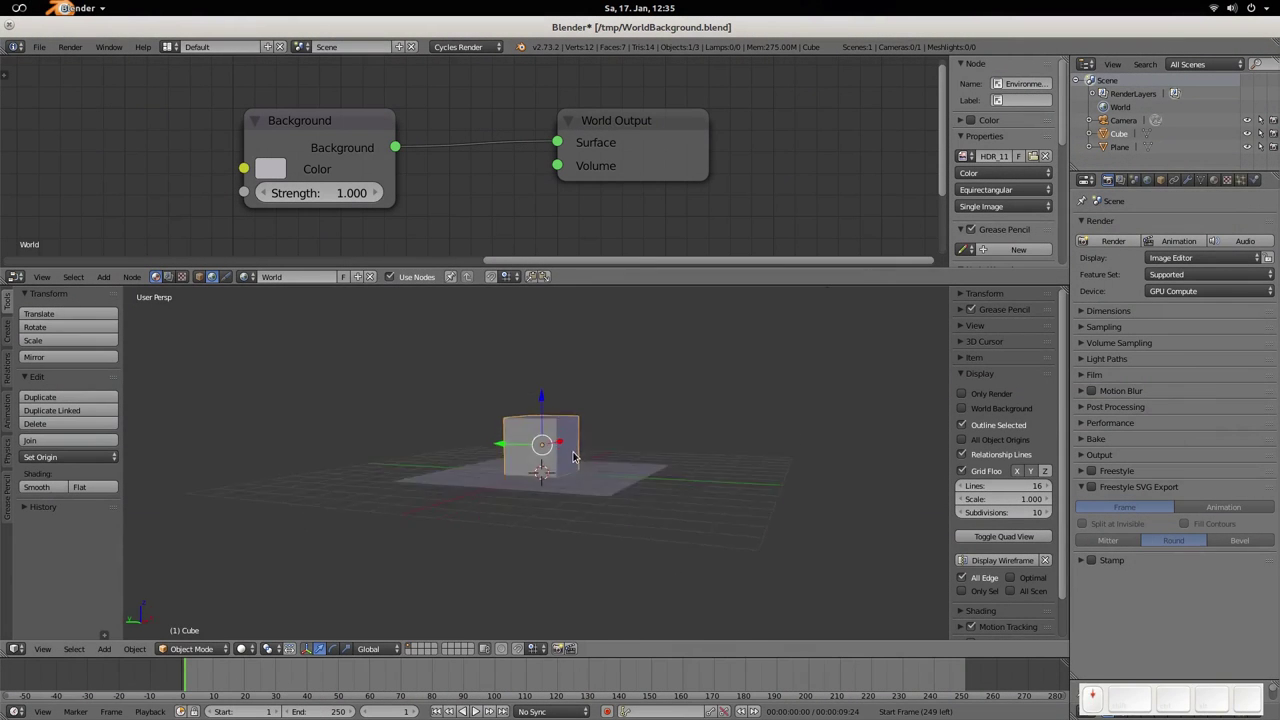
# Change the world Background colour from grey to pale blue (R 0.302, G 0.440, B 0.496)
pyautogui.moveTo(573, 457); pyautogui.dragTo(541, 462, button='middle')
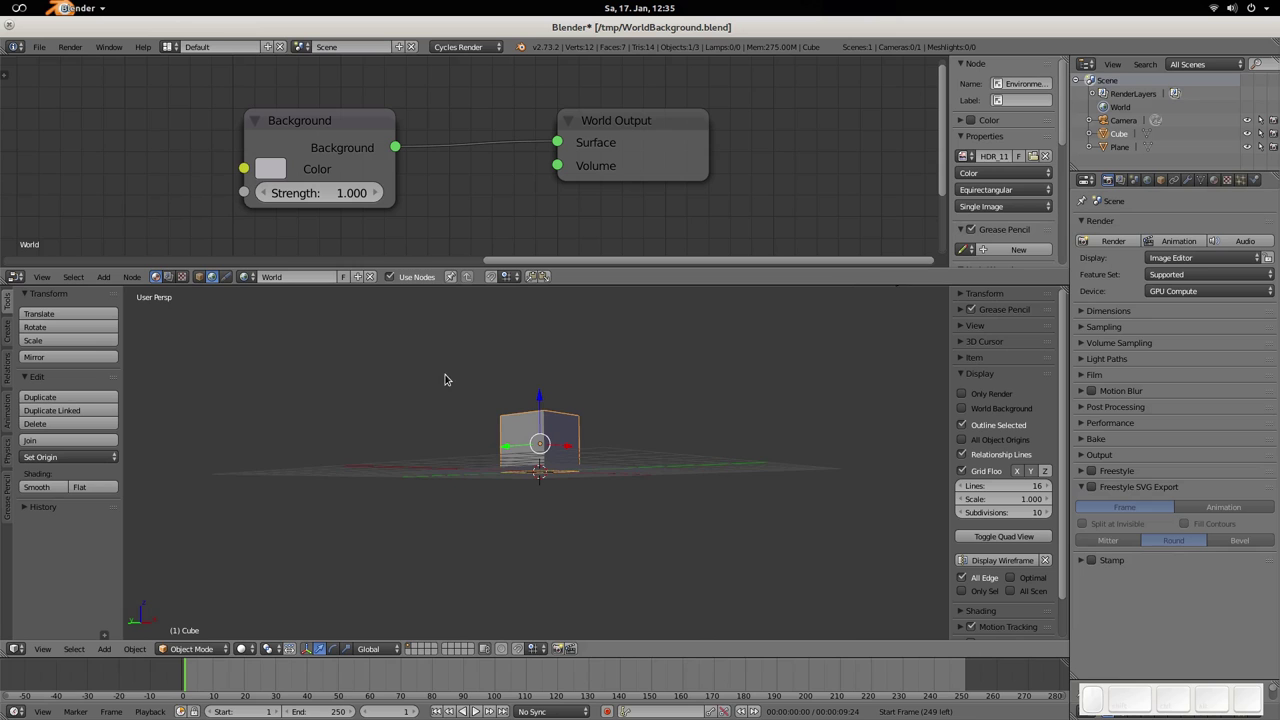
pyautogui.moveTo(446, 380); pyautogui.dragTo(478, 432, button='middle')
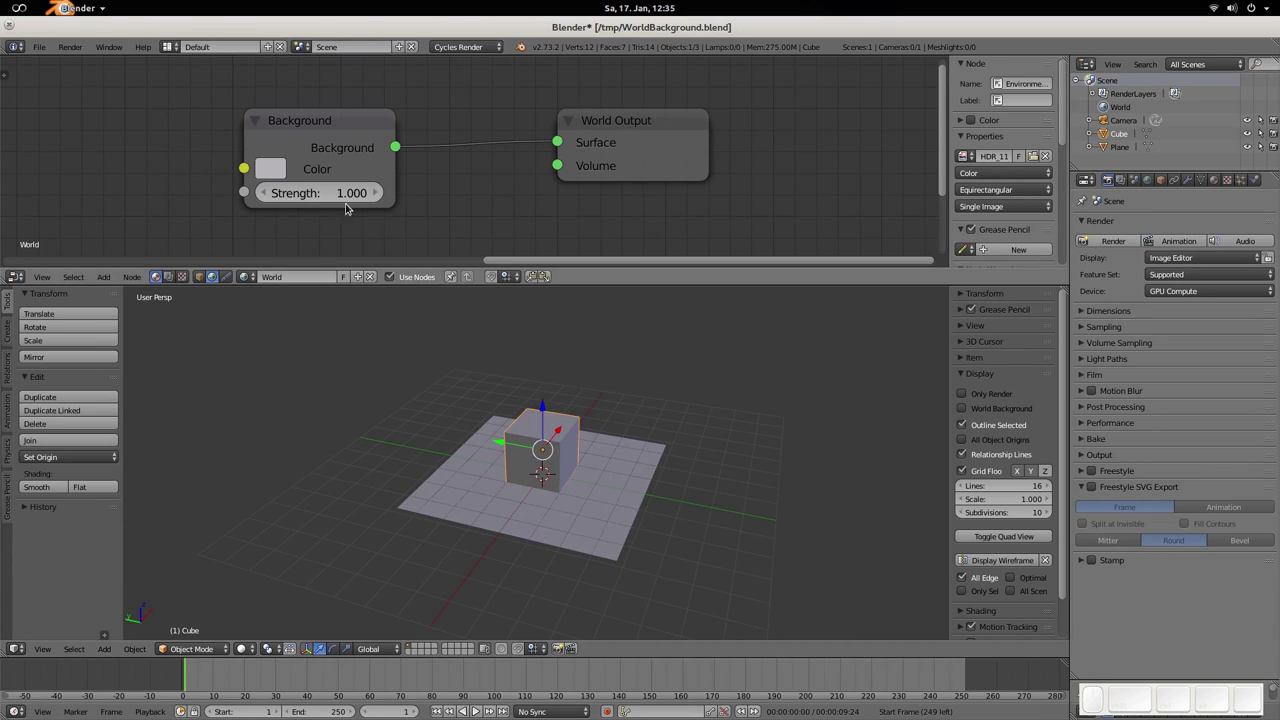
pyautogui.click(271, 170)
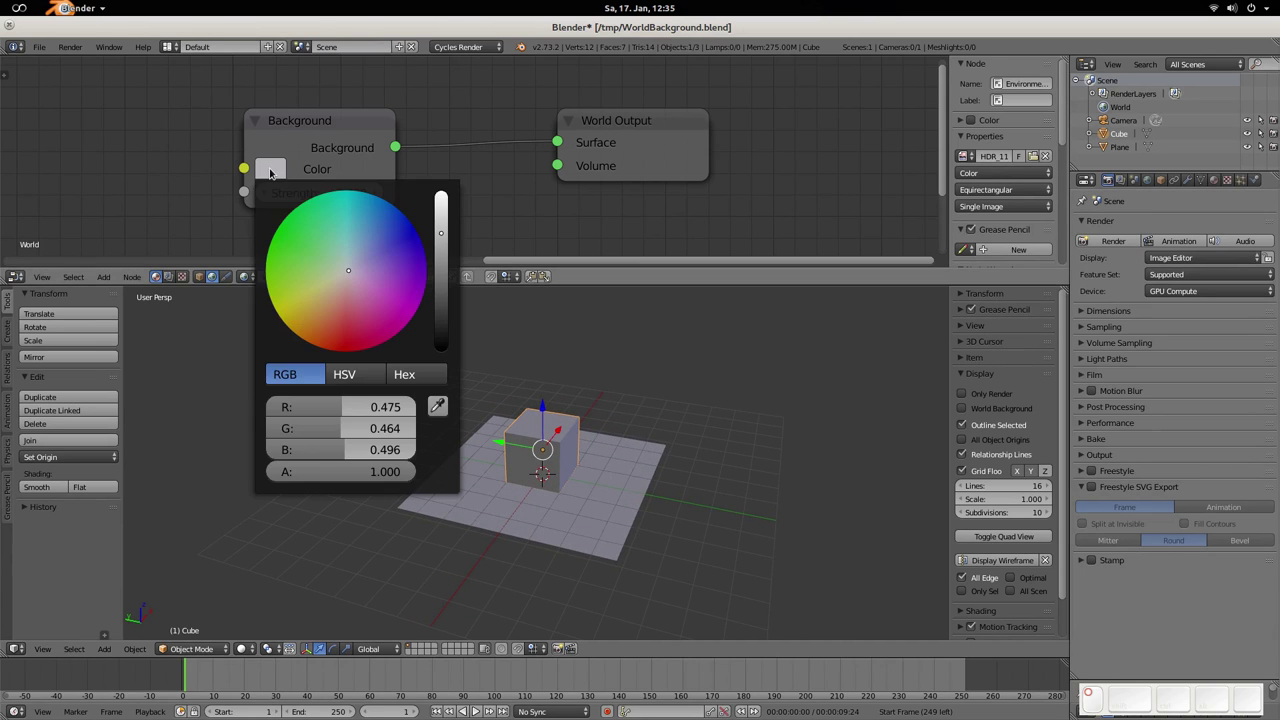
pyautogui.moveTo(371, 222)
pyautogui.mouseDown()
pyautogui.moveTo(338, 210)
pyautogui.moveTo(416, 265)
pyautogui.moveTo(388, 327)
pyautogui.moveTo(310, 294)
pyautogui.moveTo(349, 259)
pyautogui.mouseUp()
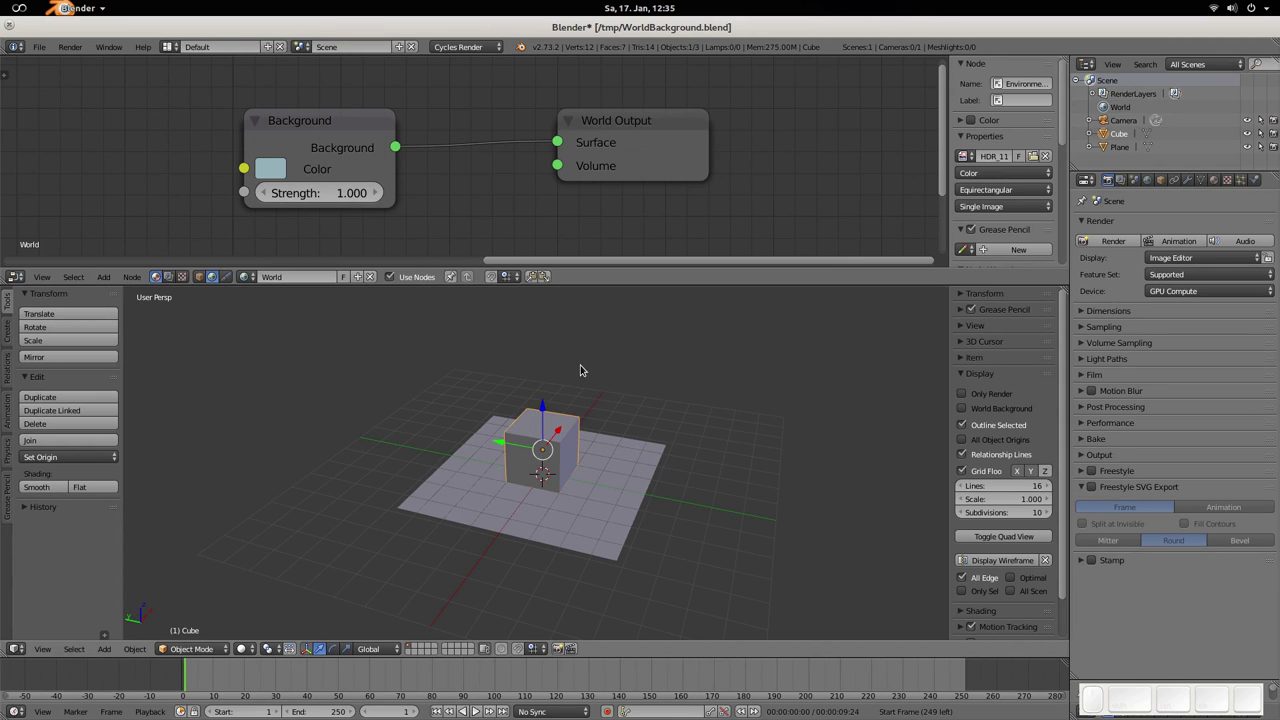
pyautogui.hotkey('ctrl', 'alt', 'u')
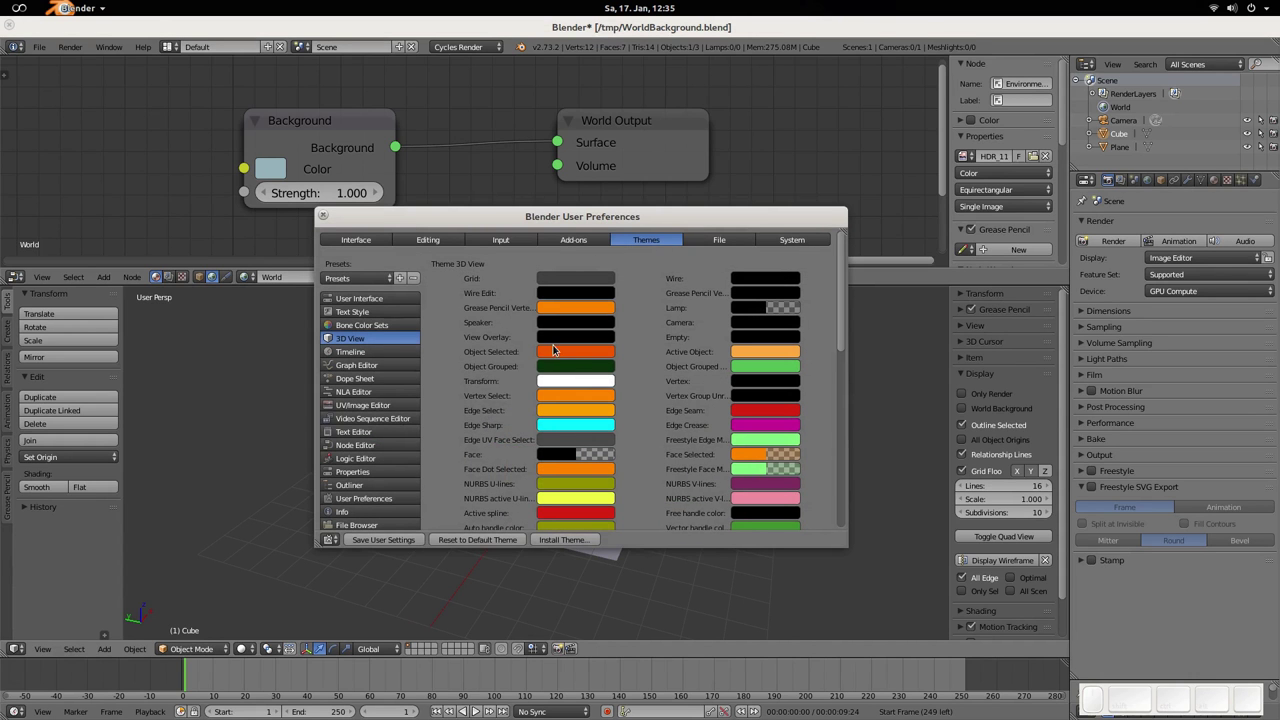
pyautogui.scroll(-15, 553, 350)
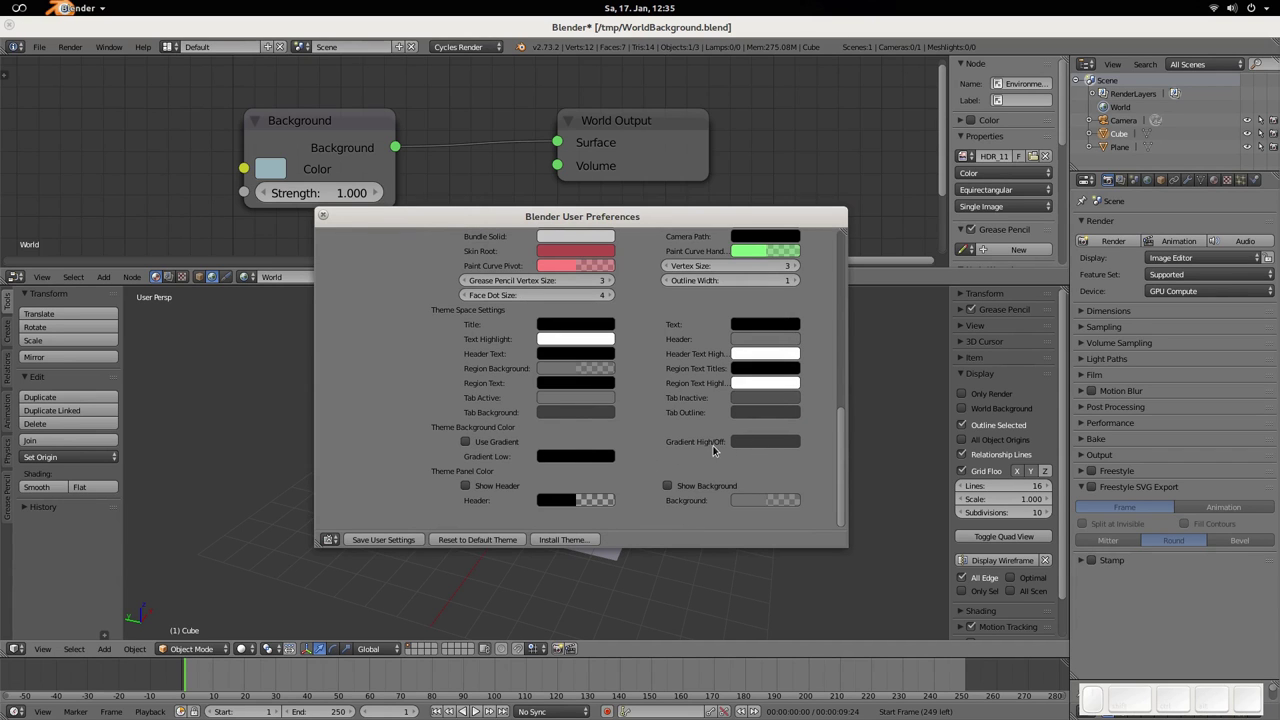
pyautogui.click(756, 447)
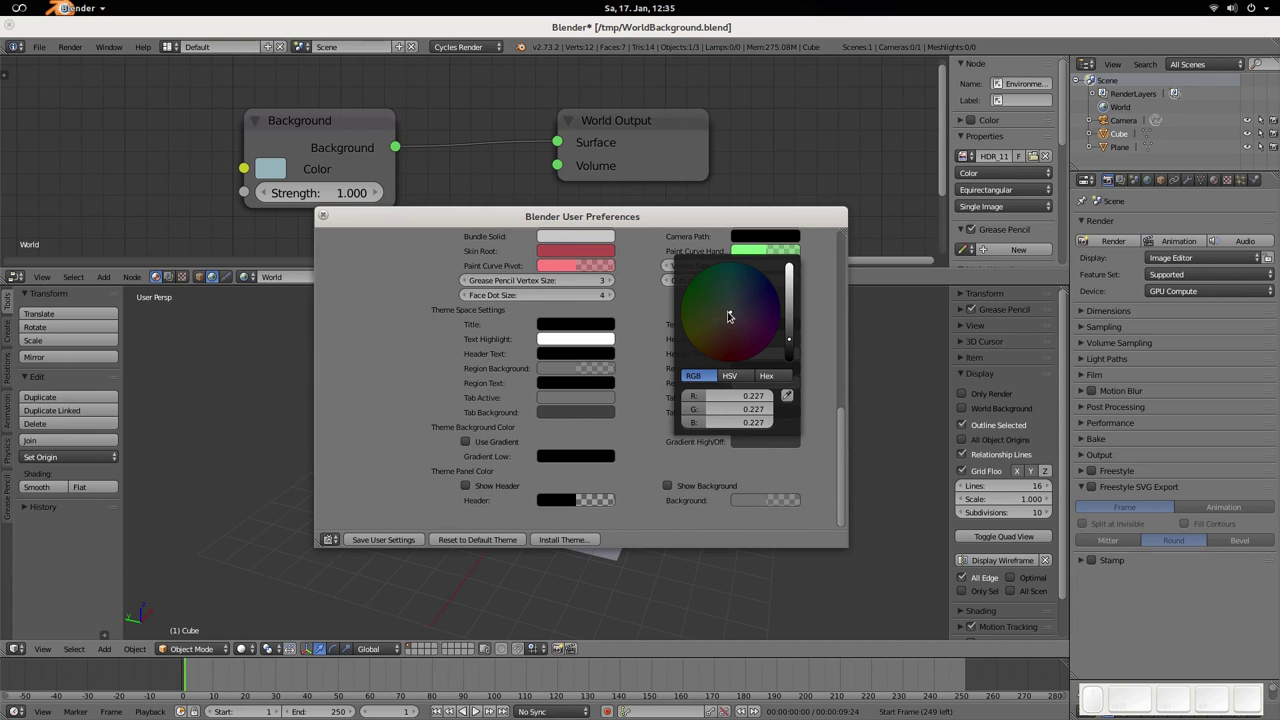
pyautogui.click(706, 289)
pyautogui.moveTo(706, 289)
pyautogui.mouseDown()
pyautogui.moveTo(756, 314)
pyautogui.moveTo(718, 332)
pyautogui.moveTo(732, 289)
pyautogui.moveTo(756, 314)
pyautogui.moveTo(718, 332)
pyautogui.mouseUp()
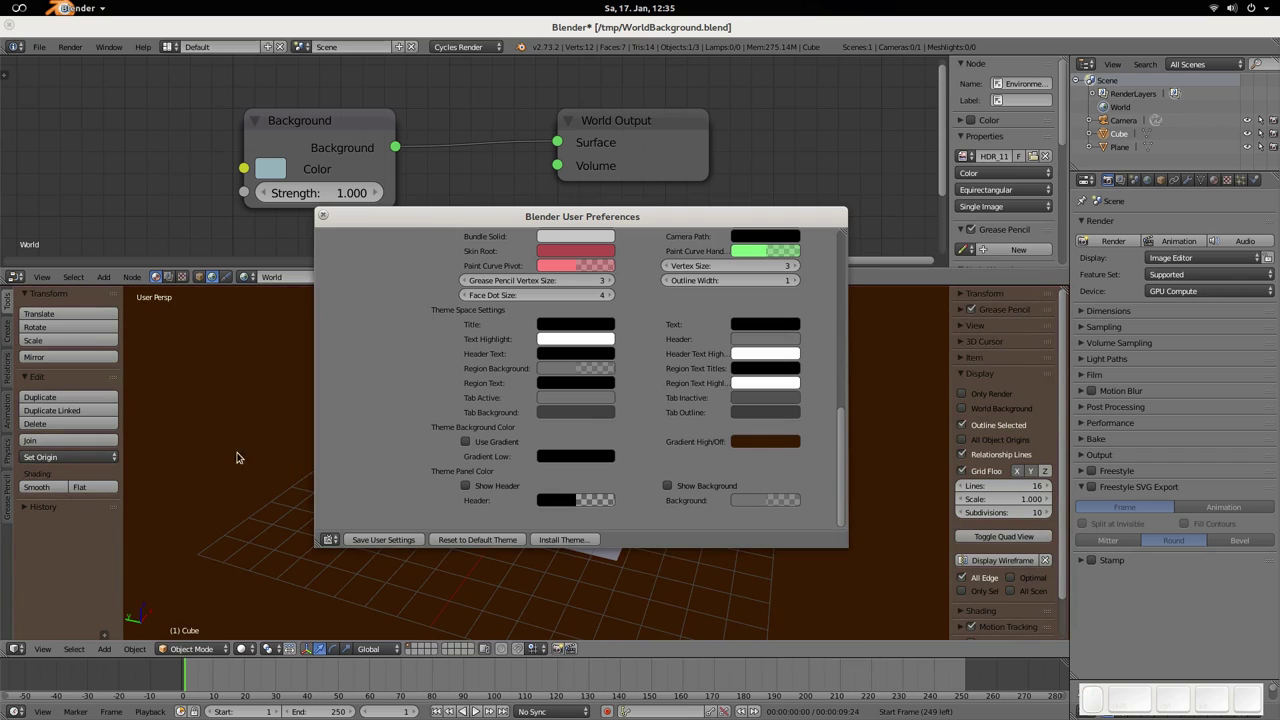
pyautogui.click(474, 442)
pyautogui.click(535, 458)
pyautogui.moveTo(647, 305); pyautogui.dragTo(650, 282)
pyautogui.moveTo(686, 220); pyautogui.dragTo(580, 216)
pyautogui.click(492, 439)
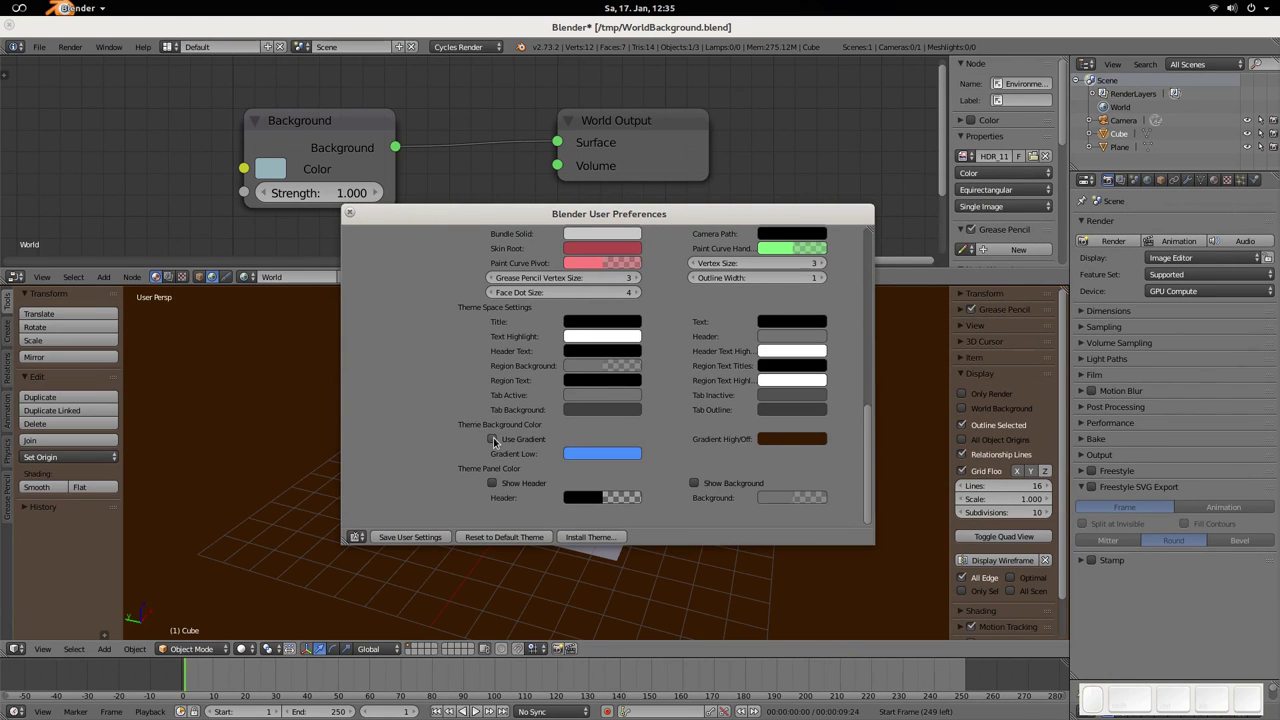
pyautogui.click(504, 538)
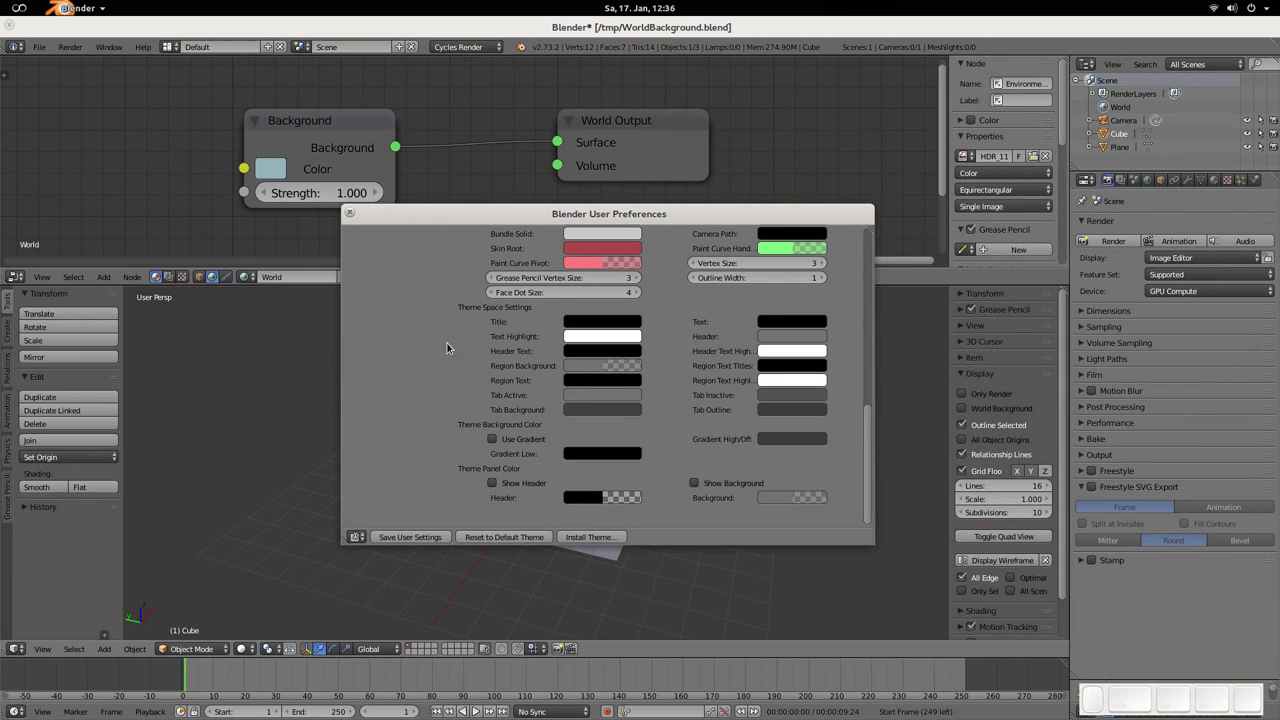
pyautogui.click(348, 212)
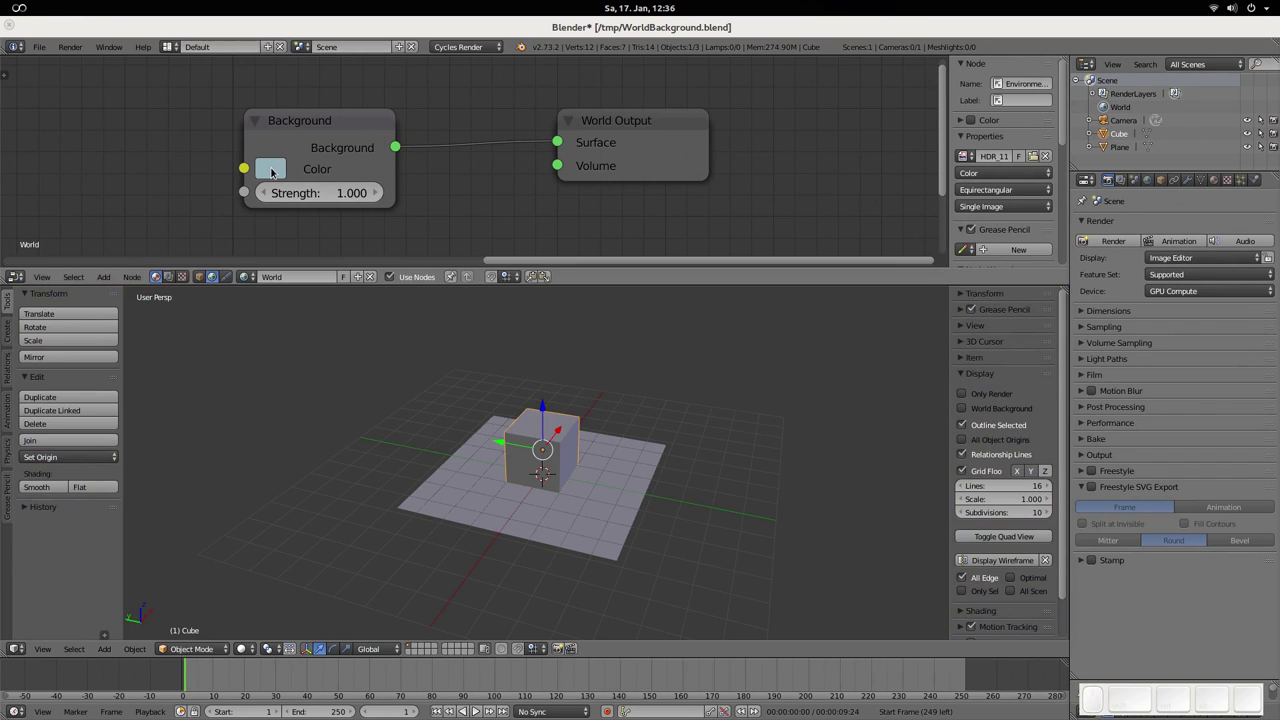
# Enable World Background display so the world colour shows behind the viewport
pyautogui.moveTo(561, 453); pyautogui.dragTo(561, 417, button='middle')
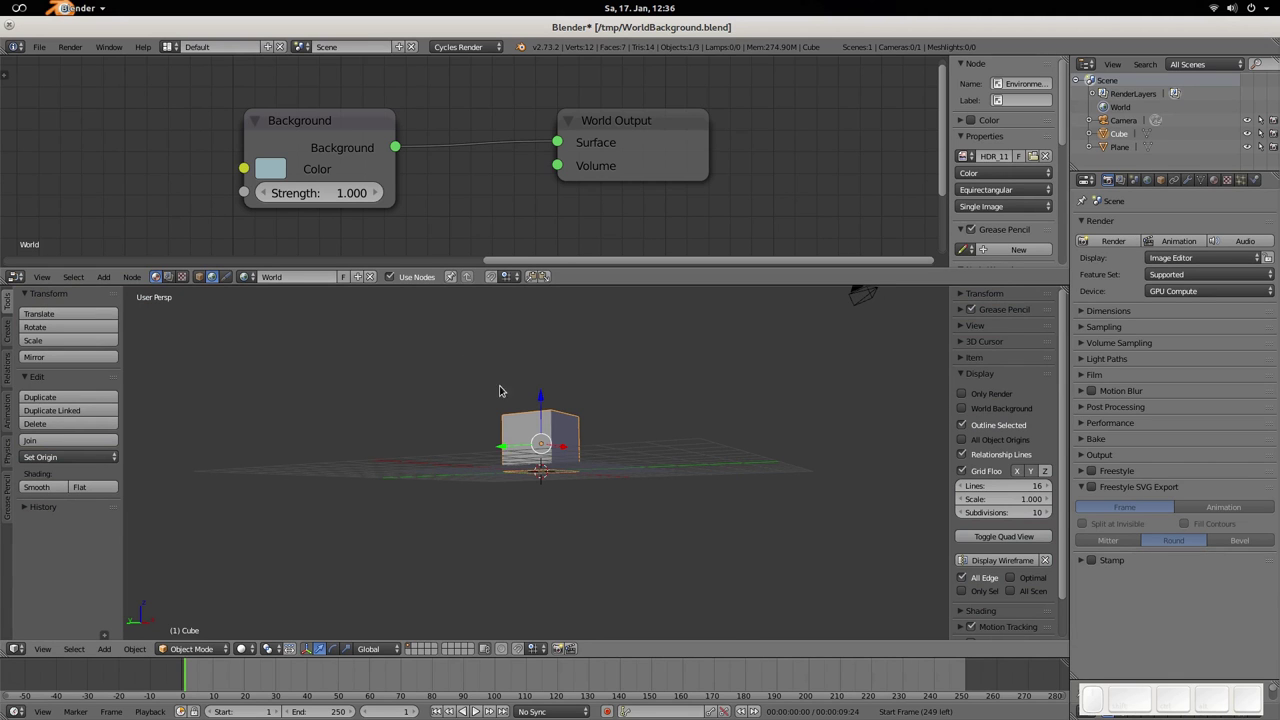
pyautogui.moveTo(529, 409); pyautogui.dragTo(489, 448, button='middle')
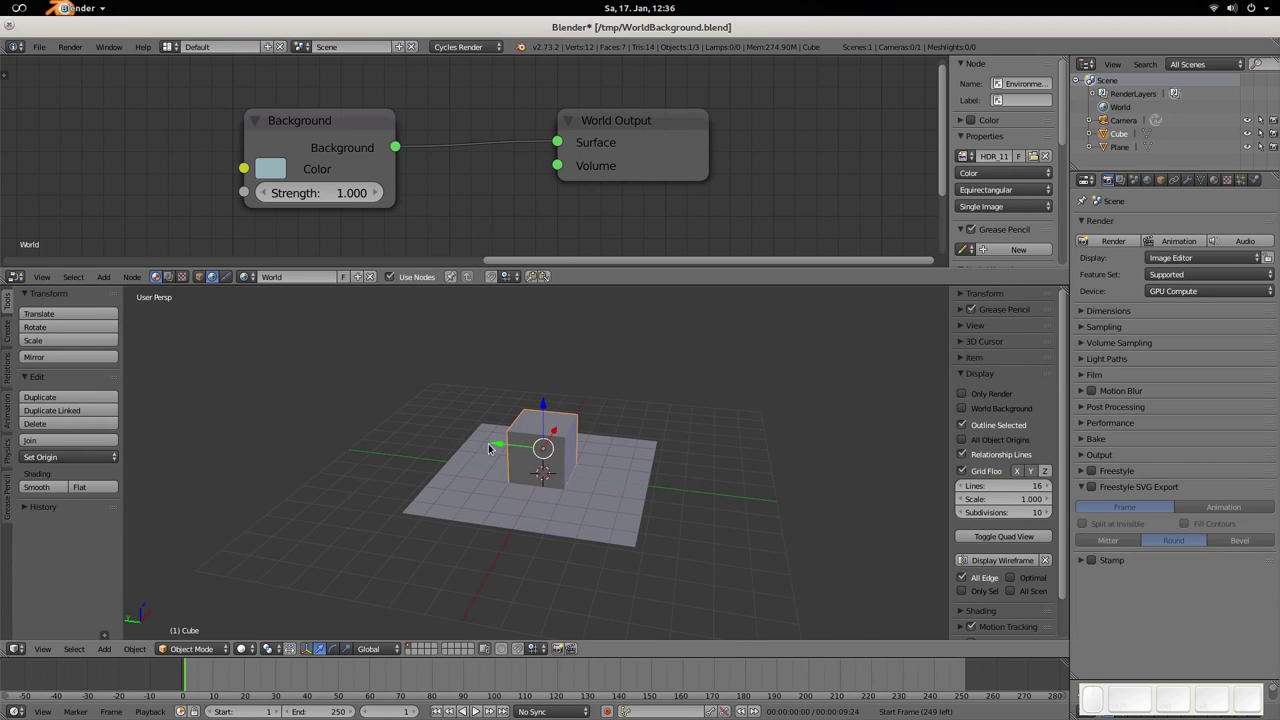
pyautogui.click(962, 408)
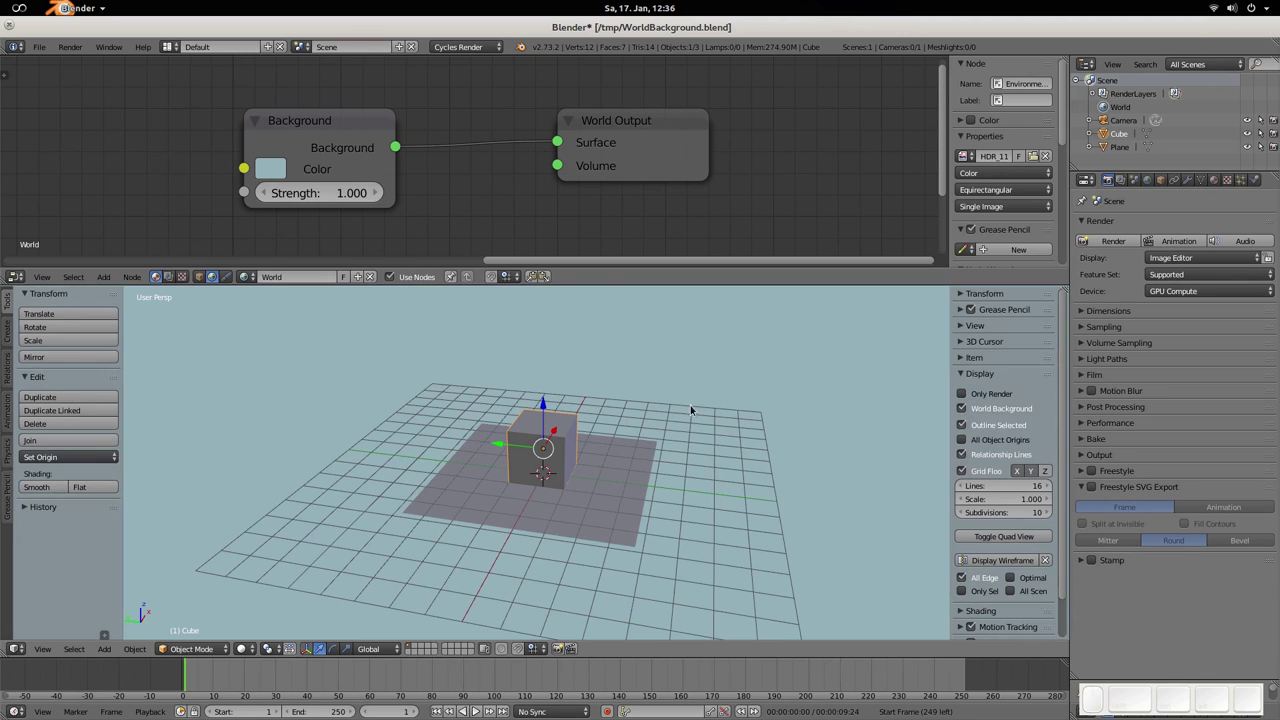
# Set the world Background colour to pale pink (R 0.496, G 0.445, B 0.458)
pyautogui.click(271, 168)
pyautogui.moveTo(355, 223)
pyautogui.mouseDown()
pyautogui.moveTo(378, 205)
pyautogui.moveTo(282, 228)
pyautogui.moveTo(309, 307)
pyautogui.moveTo(418, 290)
pyautogui.moveTo(414, 234)
pyautogui.moveTo(390, 326)
pyautogui.mouseUp()
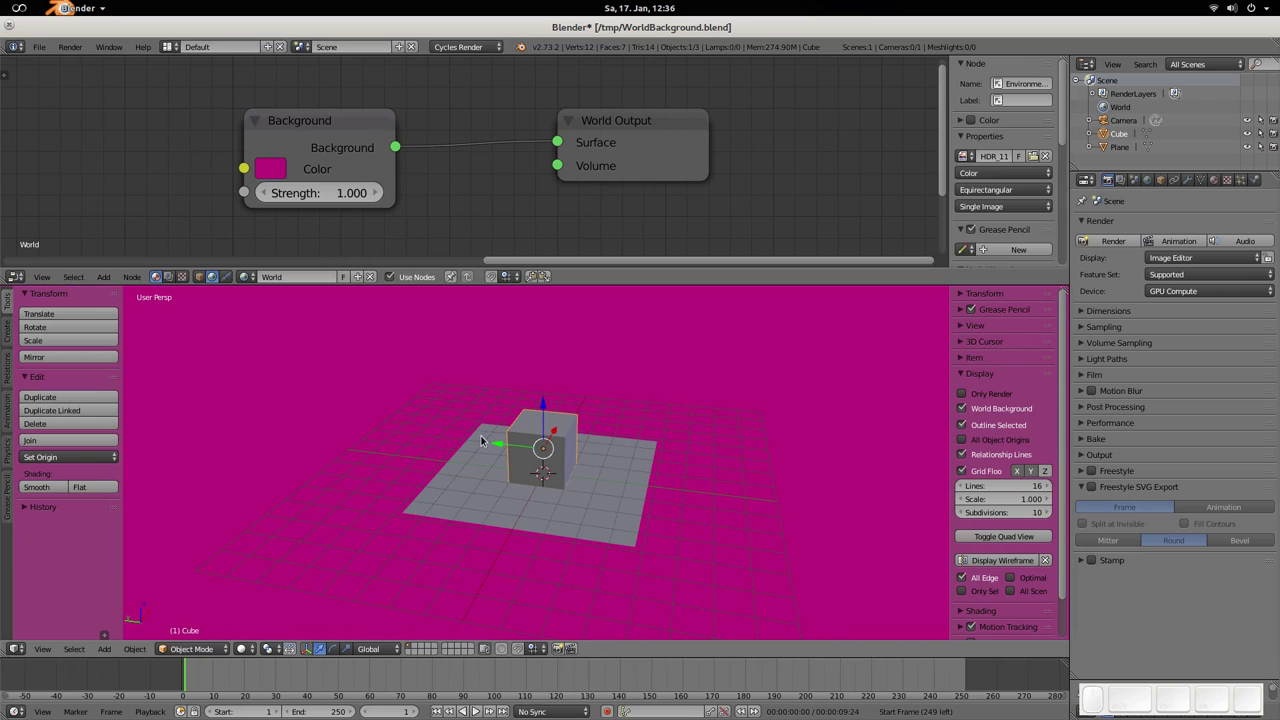
pyautogui.click(271, 168)
pyautogui.moveTo(328, 218)
pyautogui.mouseDown()
pyautogui.moveTo(347, 350)
pyautogui.moveTo(347, 279)
pyautogui.mouseUp()
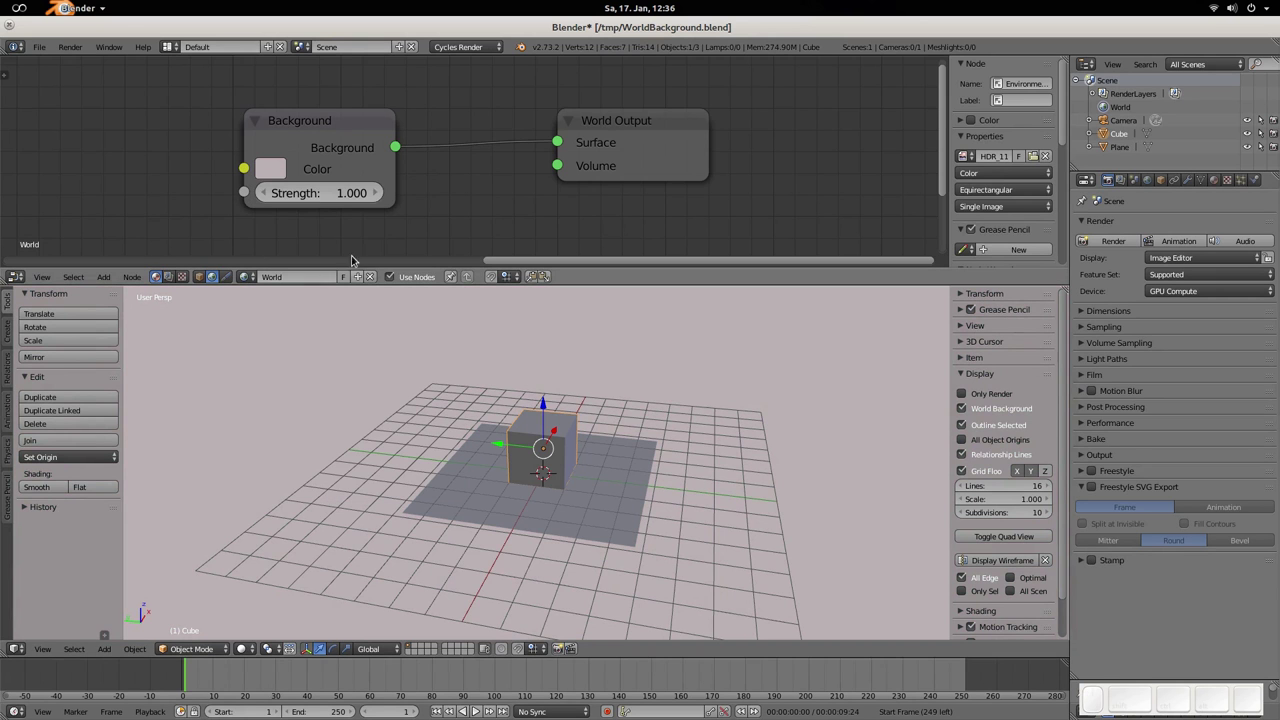
# Link the Environment Texture Color output into the Background node's Color input to show the parking-lot HDR
pyautogui.moveTo(318, 213); pyautogui.dragTo(409, 221, button='middle')
pyautogui.scroll(-3, 595, 204)
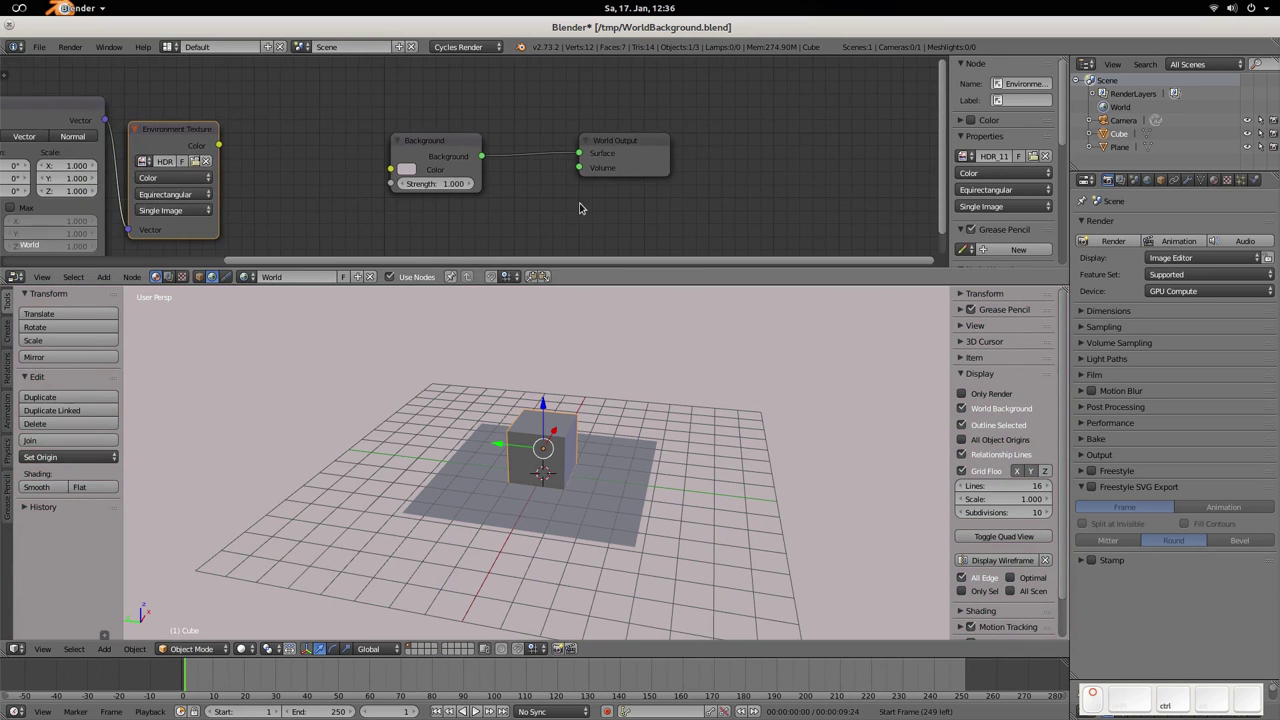
pyautogui.moveTo(580, 206); pyautogui.dragTo(694, 197, button='middle')
pyautogui.moveTo(285, 165); pyautogui.dragTo(353, 159, button='middle')
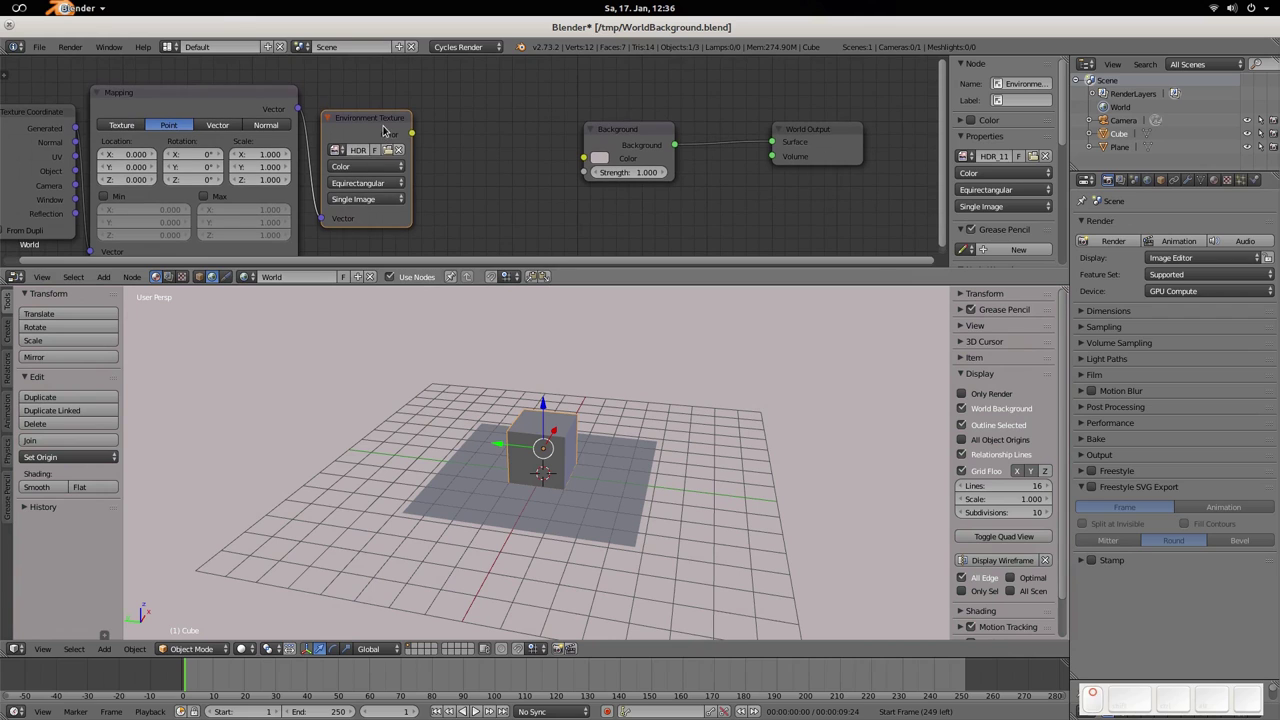
pyautogui.moveTo(411, 133); pyautogui.dragTo(587, 160)
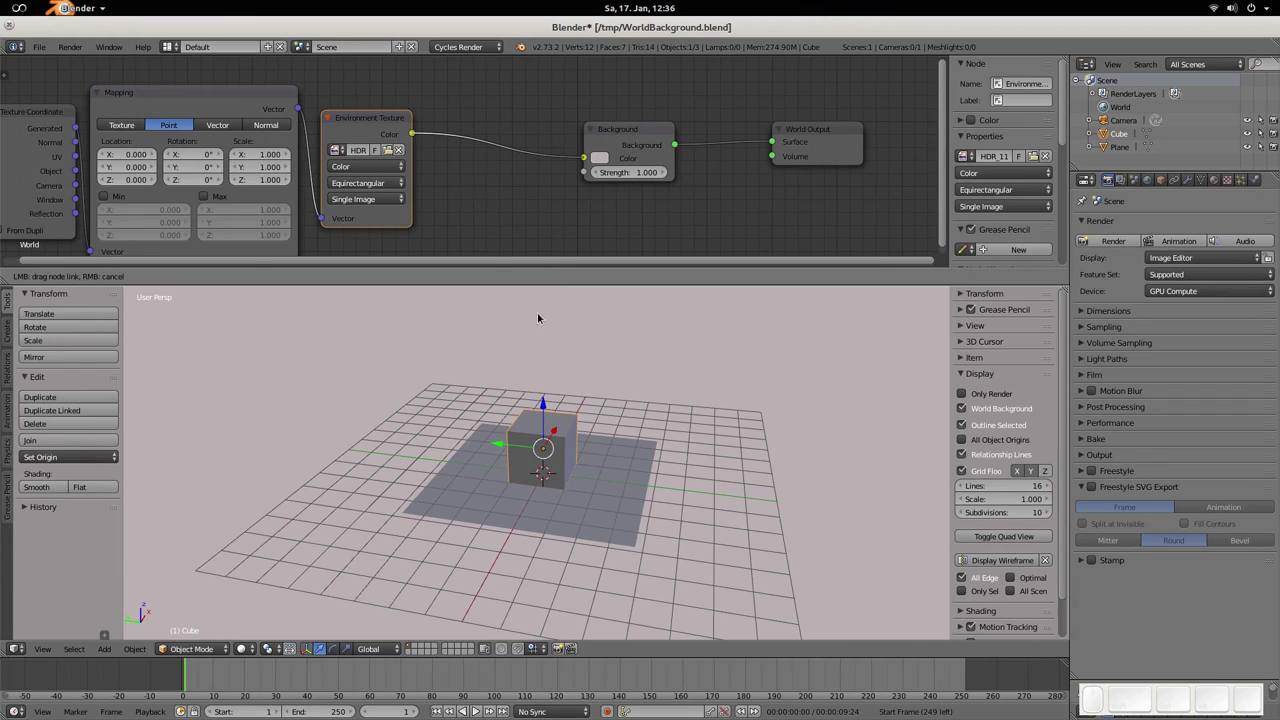
pyautogui.moveTo(508, 178); pyautogui.dragTo(508, 178)
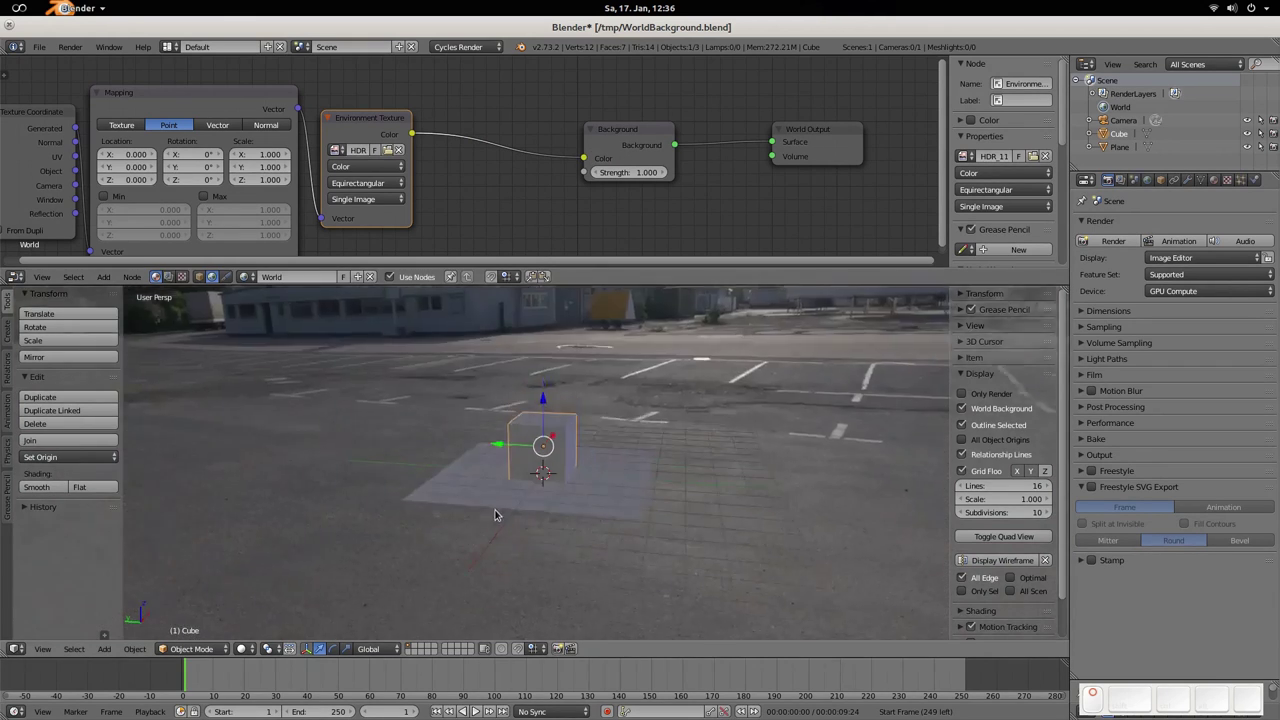
pyautogui.moveTo(500, 484); pyautogui.dragTo(377, 514, button='middle')
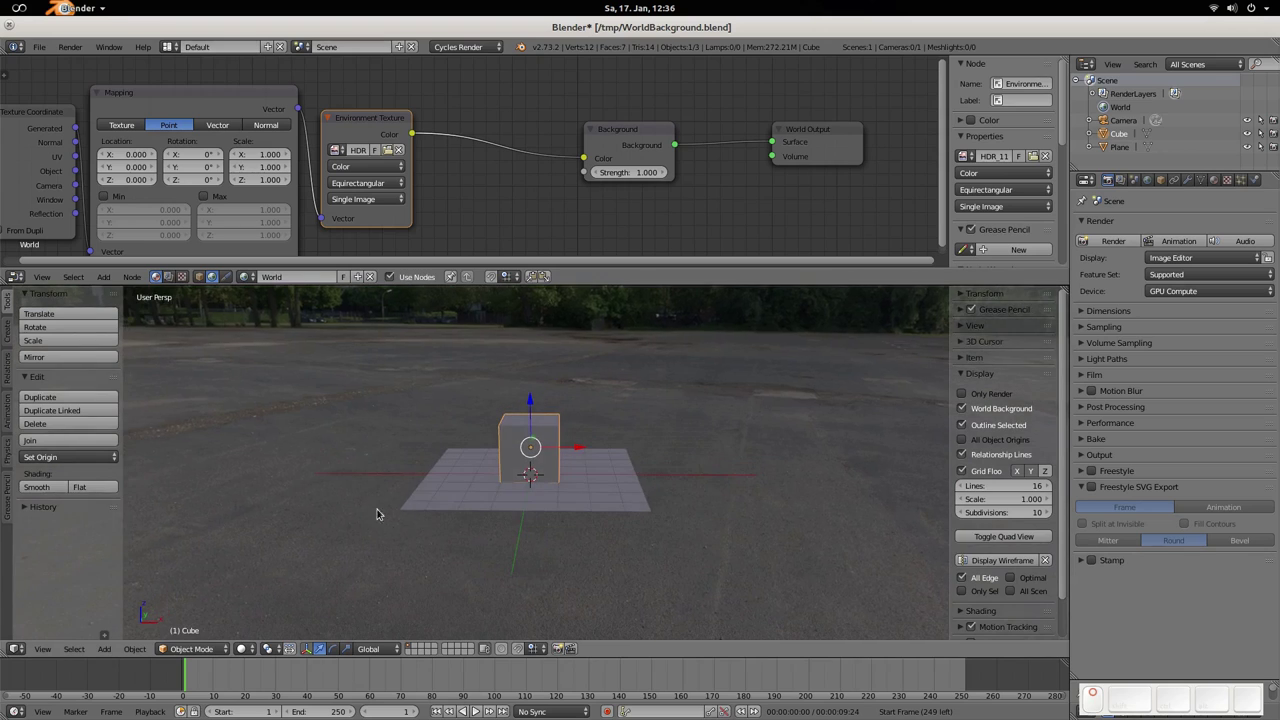
pyautogui.moveTo(671, 501); pyautogui.dragTo(537, 470, button='middle')
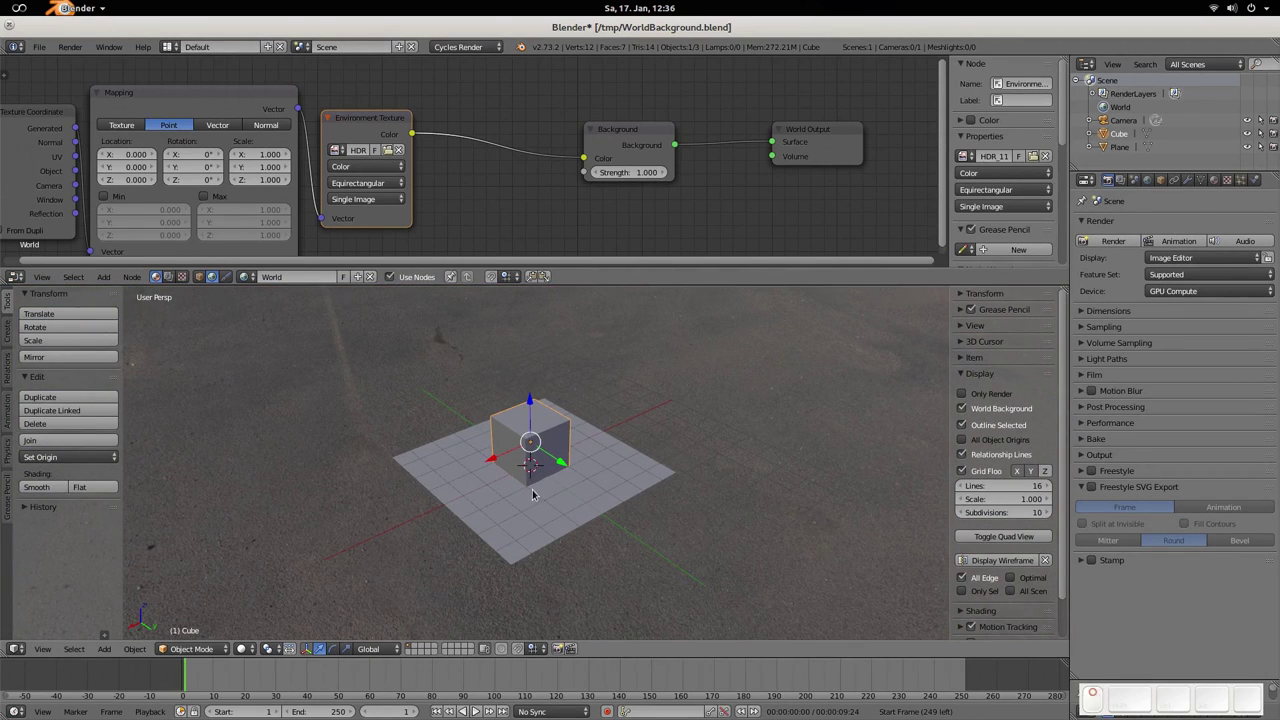
pyautogui.moveTo(536, 495); pyautogui.dragTo(490, 372, button='middle')
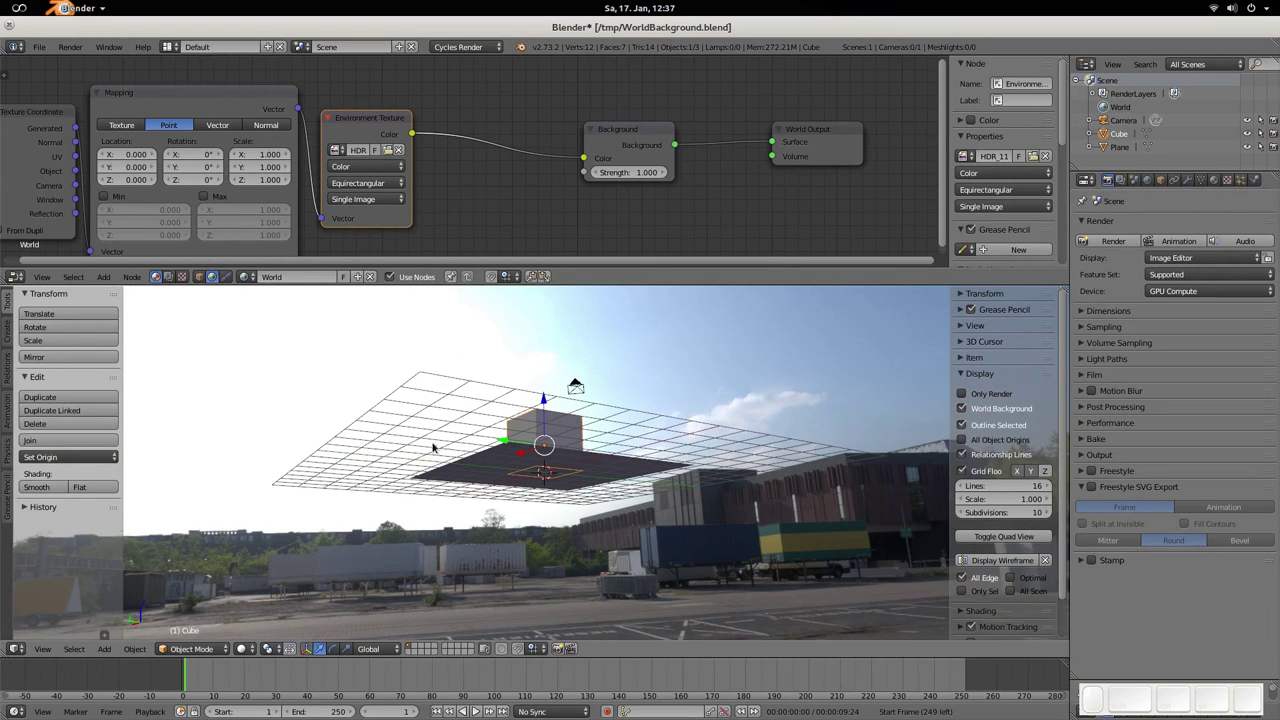
# Rotate the environment background 247° about Z, then switch to the TexturePainting Blender window
pyautogui.press('KP_0')
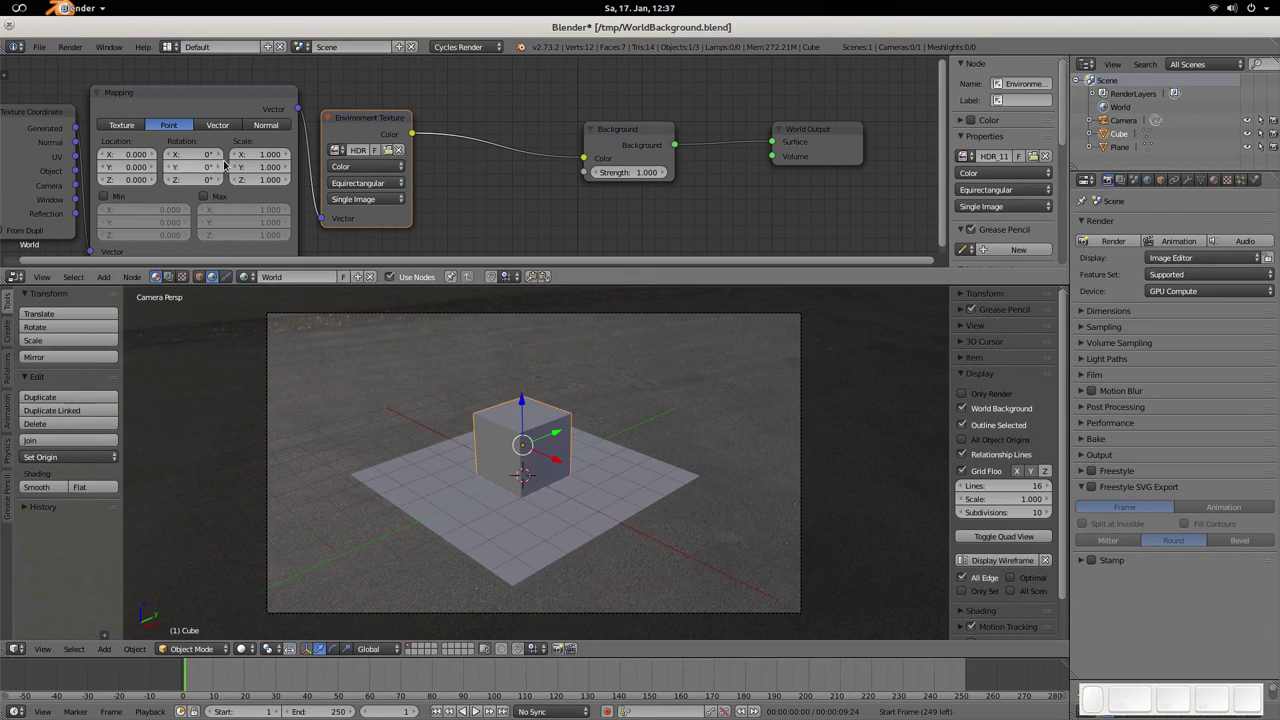
pyautogui.moveTo(193, 179); pyautogui.dragTo(386, 179)
pyautogui.moveTo(506, 508); pyautogui.dragTo(537, 501, button='middle')
pyautogui.scroll(1, 537, 501)
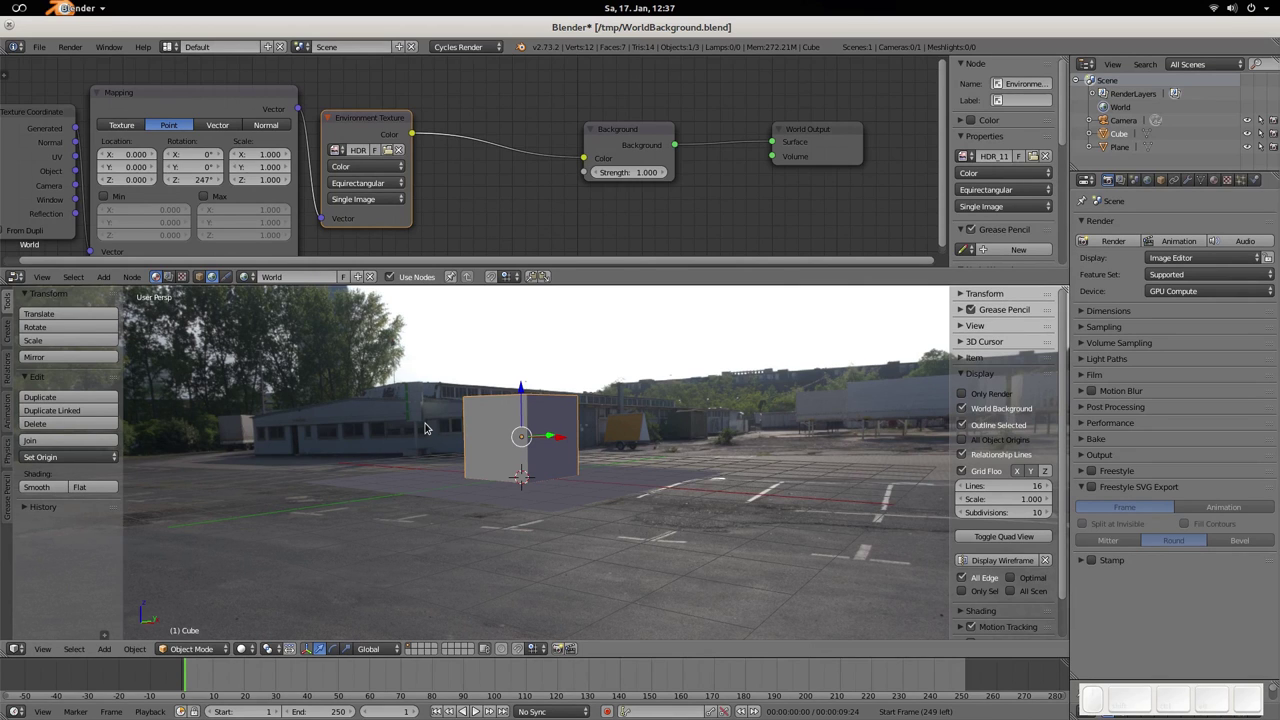
pyautogui.click(1088, 693)
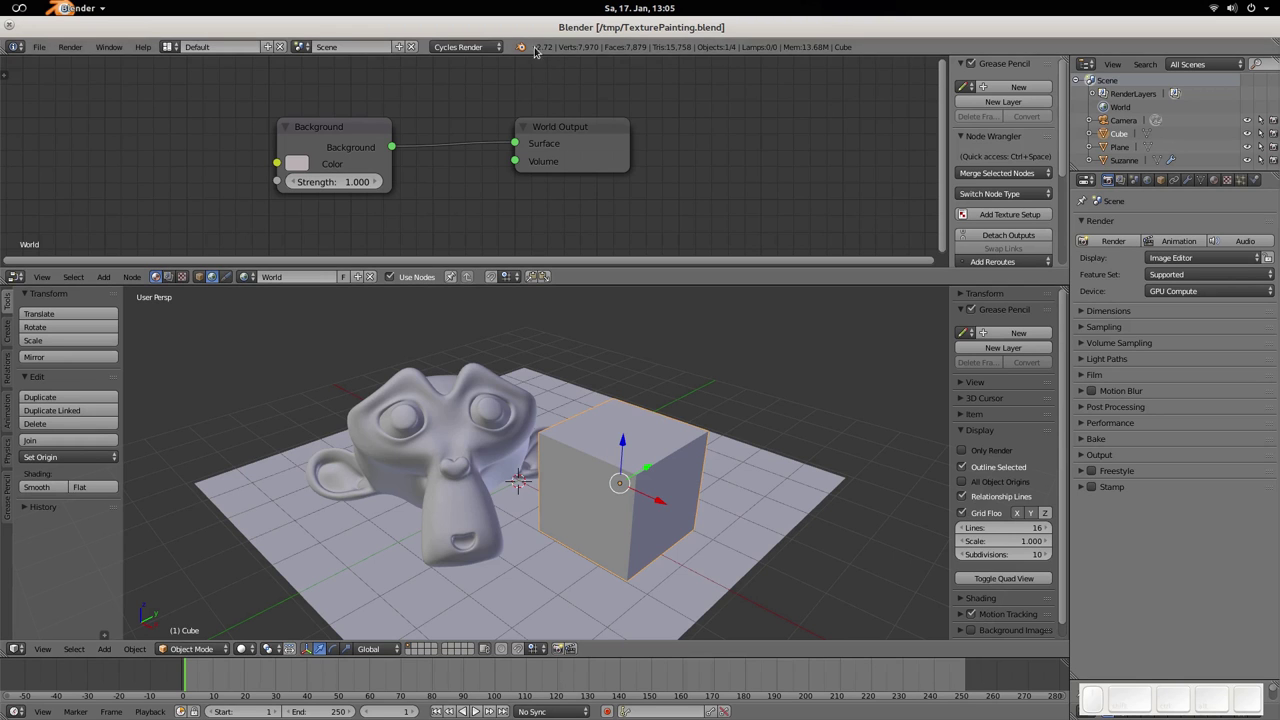
# Put the cube in Texture Paint mode with Simple UVs and a new Diffuse Color paint slot
pyautogui.hotkey('alt', 'Tab')
pyautogui.hotkey('alt', 'Tab')
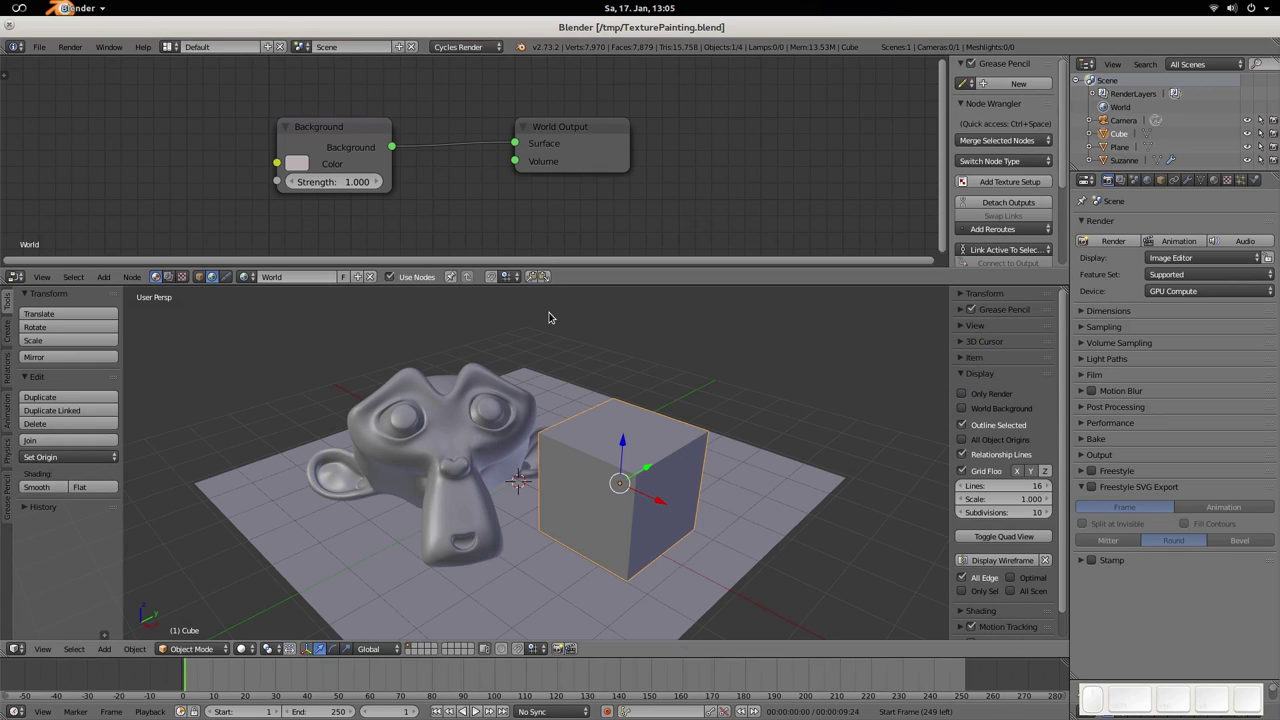
pyautogui.hotkey('alt', 'Tab')
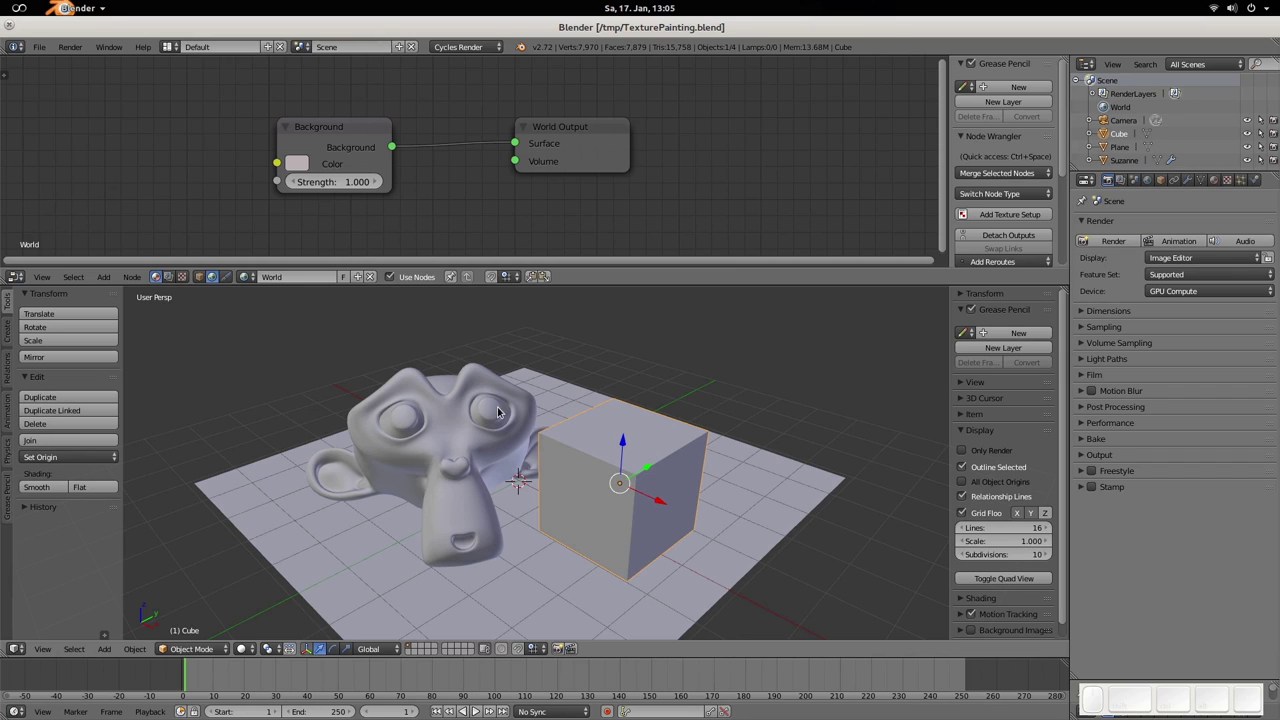
pyautogui.hotkey('ctrl', 'Tab')
pyautogui.click(421, 452)
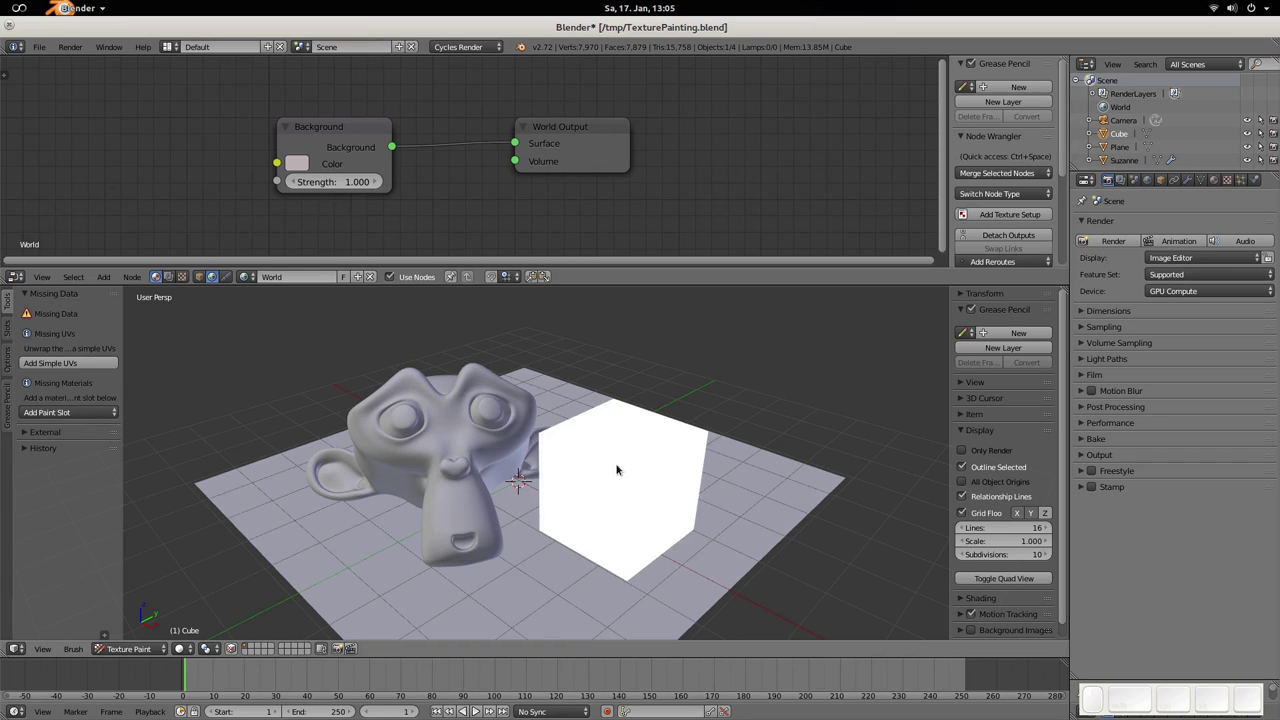
pyautogui.click(54, 367)
pyautogui.click(66, 366)
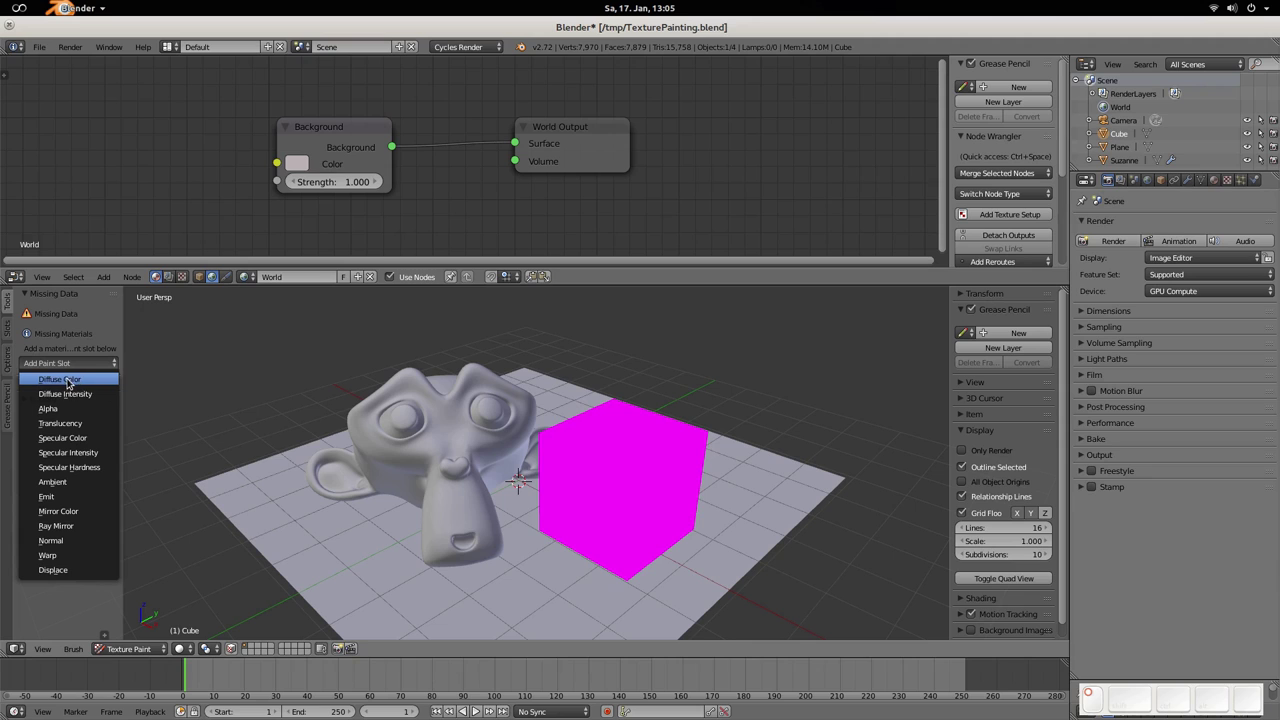
pyautogui.click(63, 380)
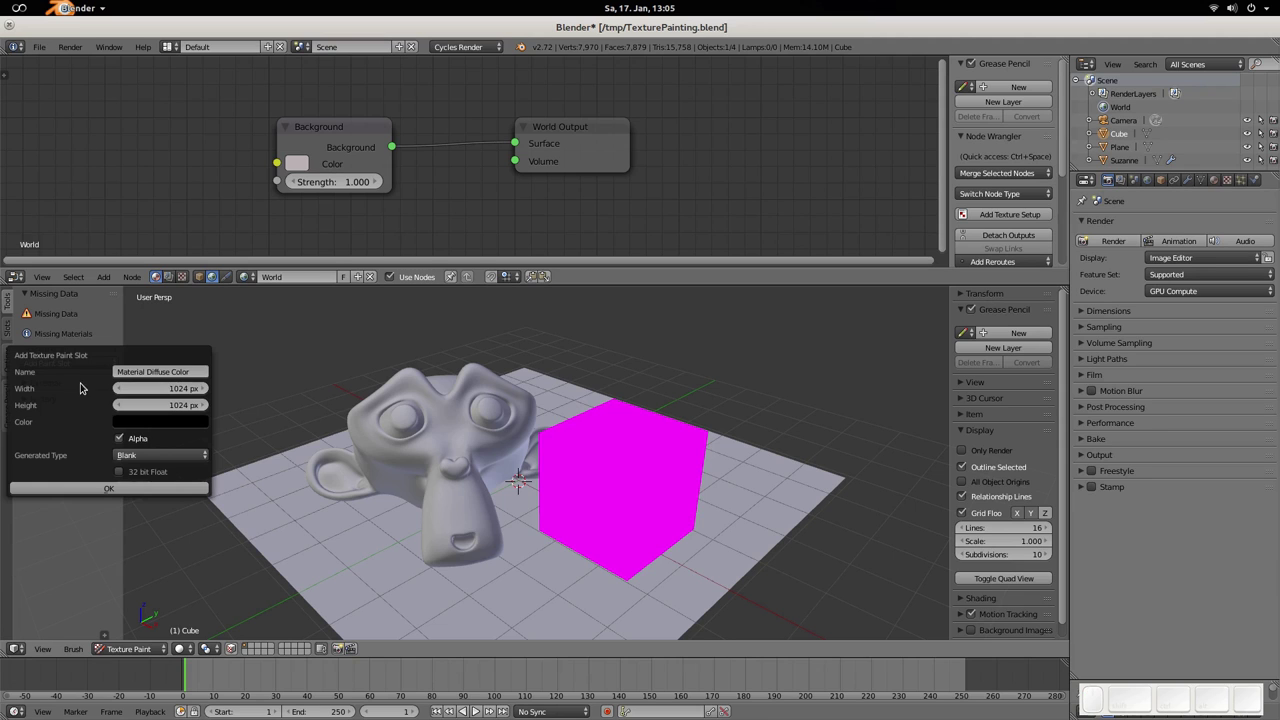
pyautogui.click(144, 489)
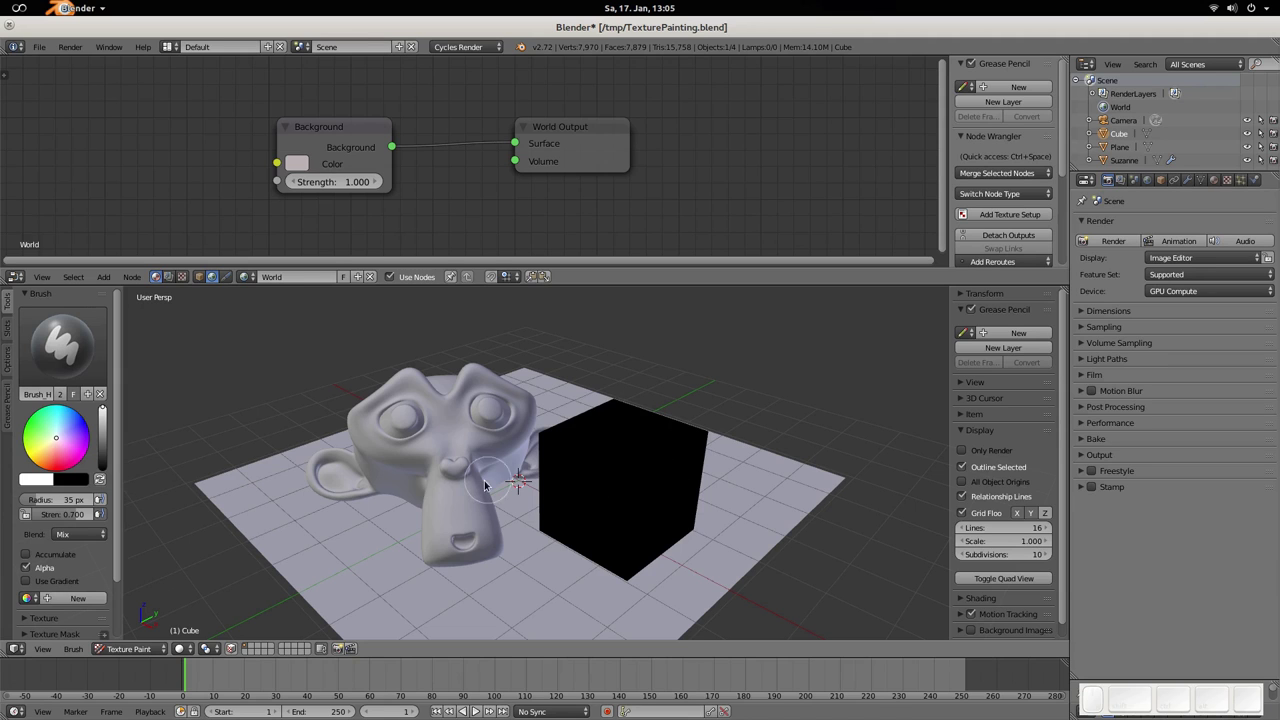
# Paint grey patches across the cube's black front face
pyautogui.moveTo(640, 466)
pyautogui.mouseDown()
pyautogui.moveTo(623, 465)
pyautogui.moveTo(630, 456)
pyautogui.moveTo(614, 476)
pyautogui.moveTo(660, 455)
pyautogui.moveTo(600, 495)
pyautogui.moveTo(614, 473)
pyautogui.moveTo(650, 470)
pyautogui.moveTo(622, 472)
pyautogui.moveTo(590, 437)
pyautogui.mouseUp()
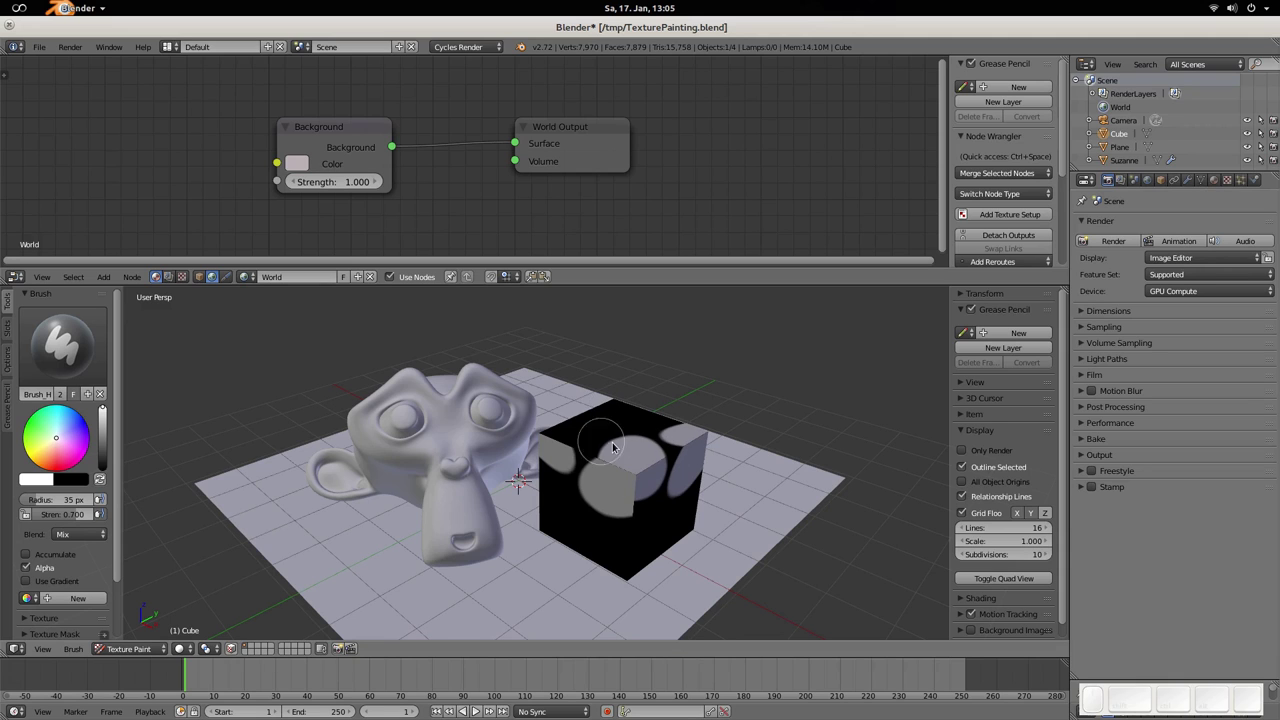
pyautogui.moveTo(600, 432)
pyautogui.mouseDown()
pyautogui.moveTo(620, 420)
pyautogui.moveTo(610, 432)
pyautogui.moveTo(622, 471)
pyautogui.mouseUp()
pyautogui.moveTo(600, 458); pyautogui.dragTo(562, 460)
# Return to Object Mode, select Suzanne and show her Subdivision modifier settings
pyautogui.press('Tab')
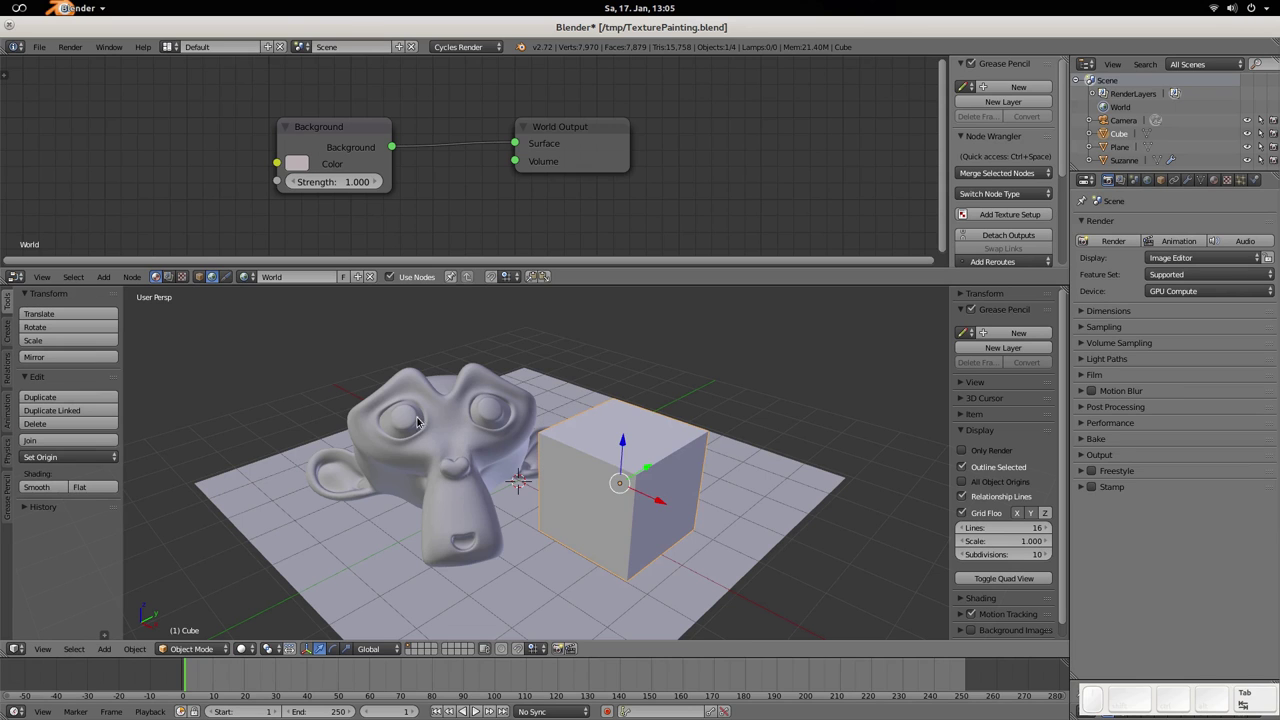
pyautogui.rightClick(449, 425)
pyautogui.click(1187, 180)
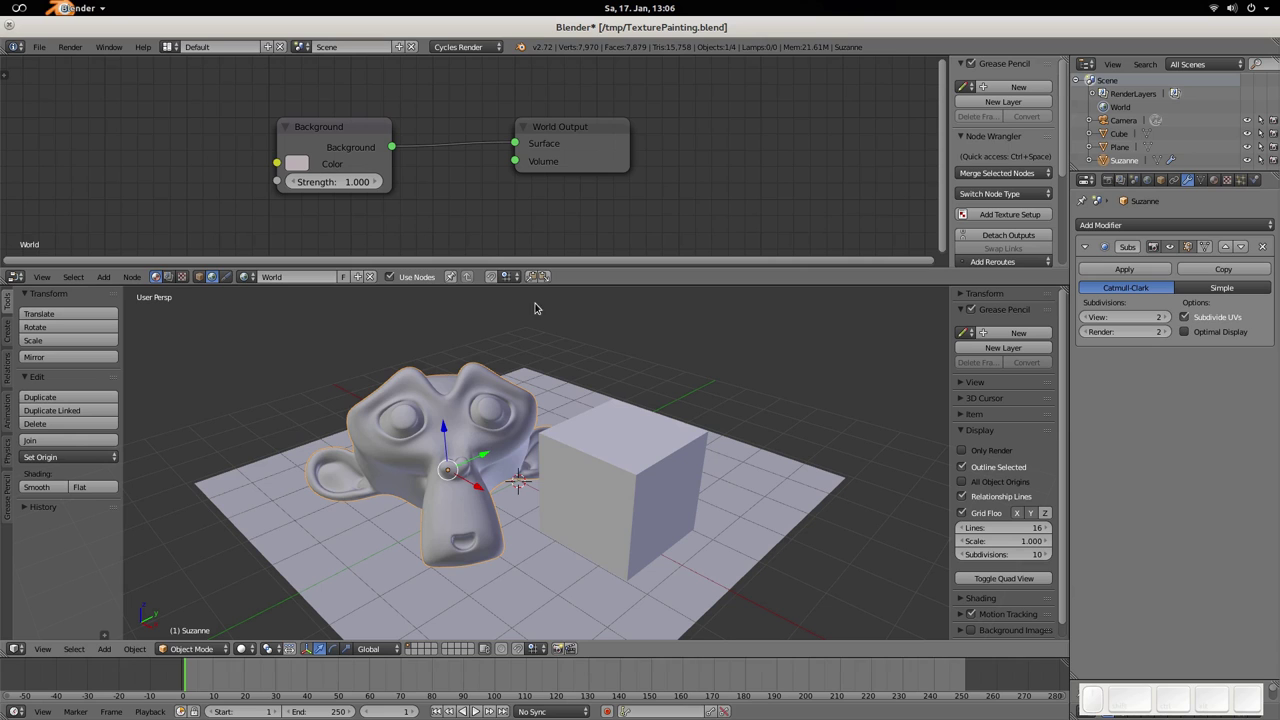
# In the other Blender window, give the cube Simple UVs and a Diffuse Color paint slot
pyautogui.hotkey('alt', 'Tab')
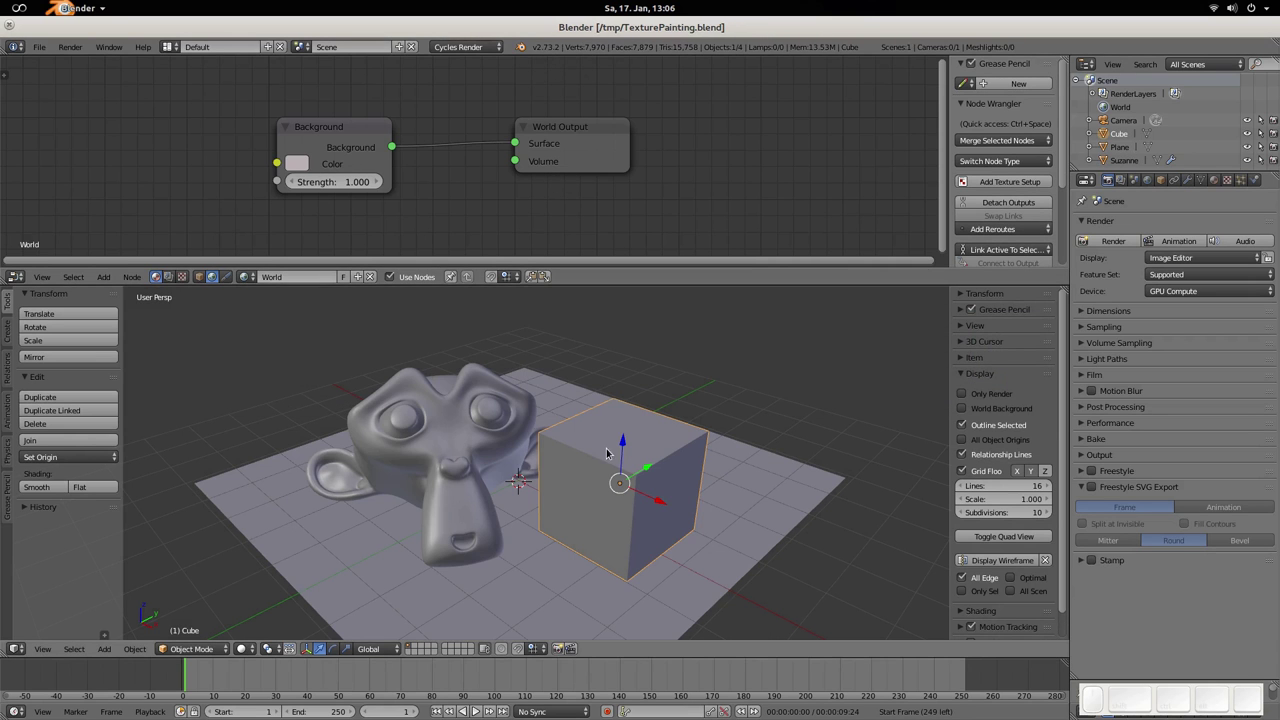
pyautogui.rightClick(606, 436)
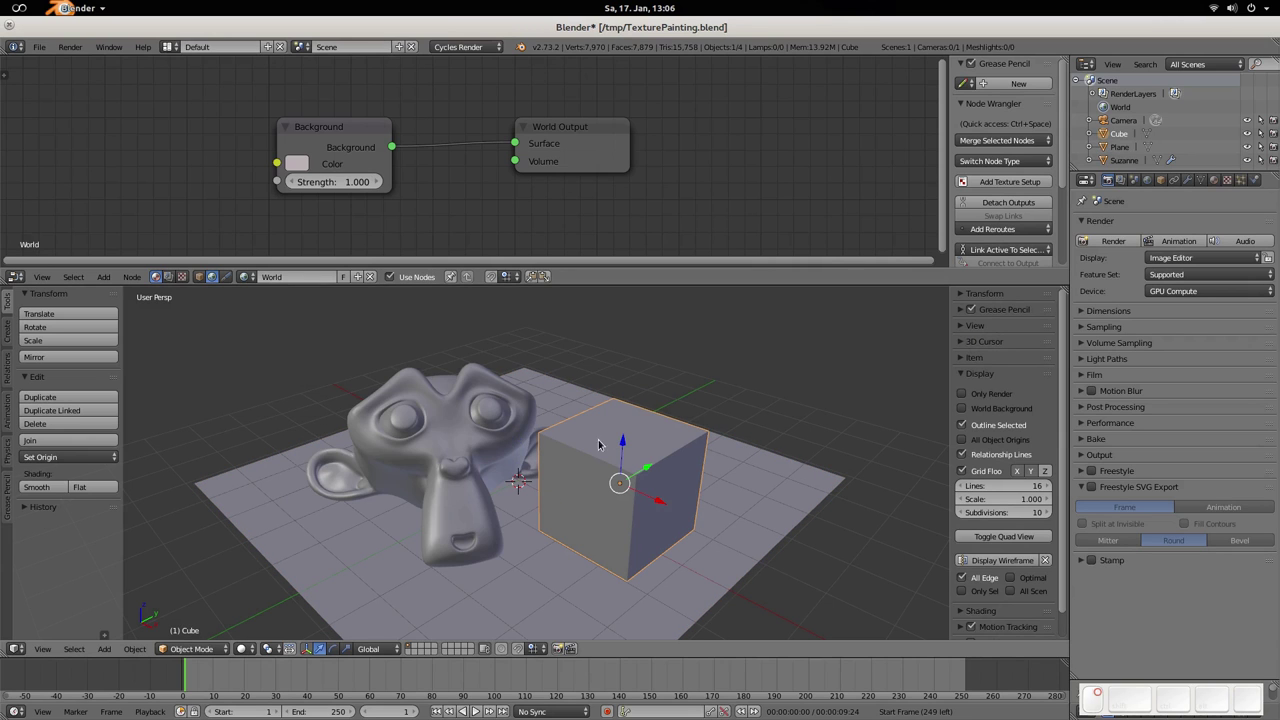
pyautogui.hotkey('ctrl', 'Tab')
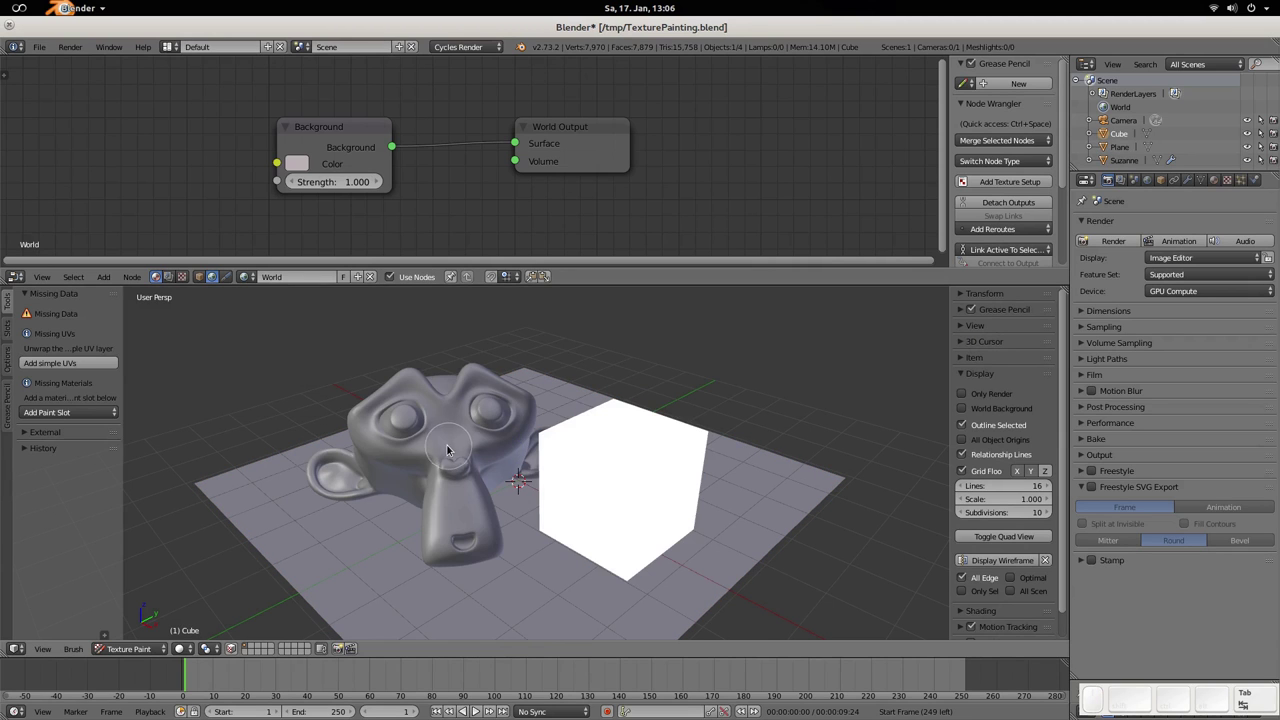
pyautogui.click(62, 367)
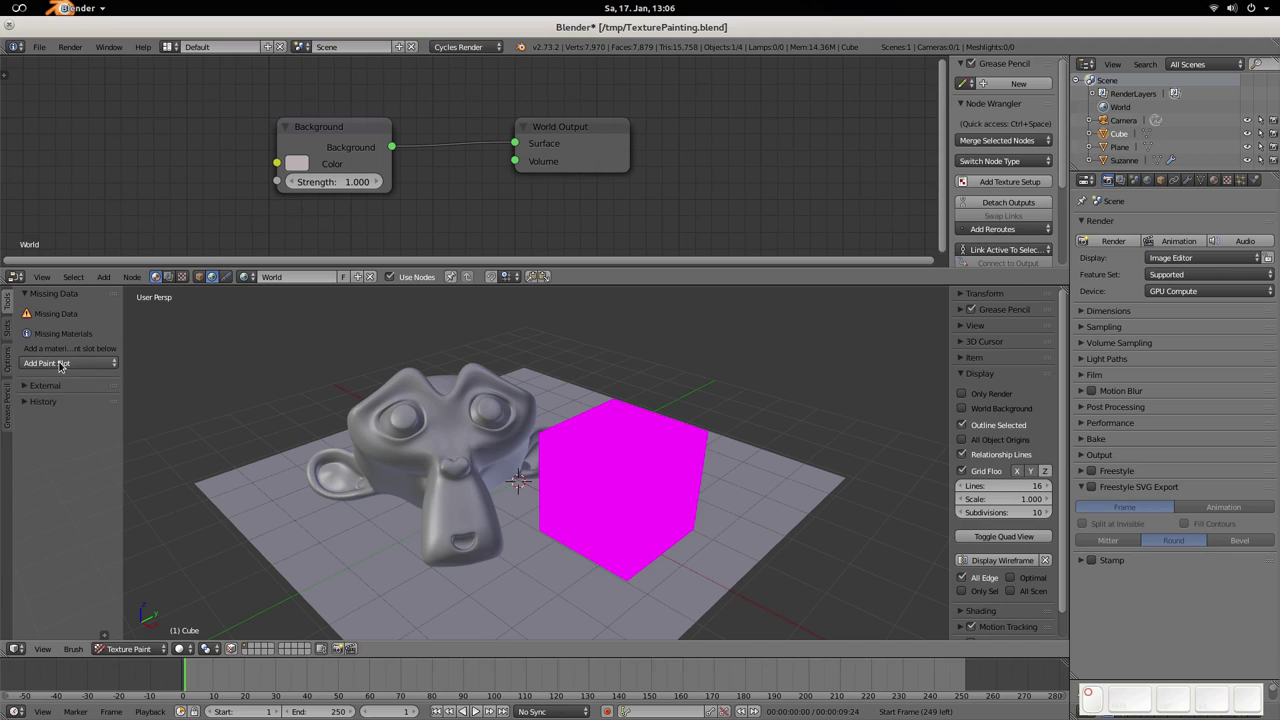
pyautogui.click(64, 364)
pyautogui.click(60, 381)
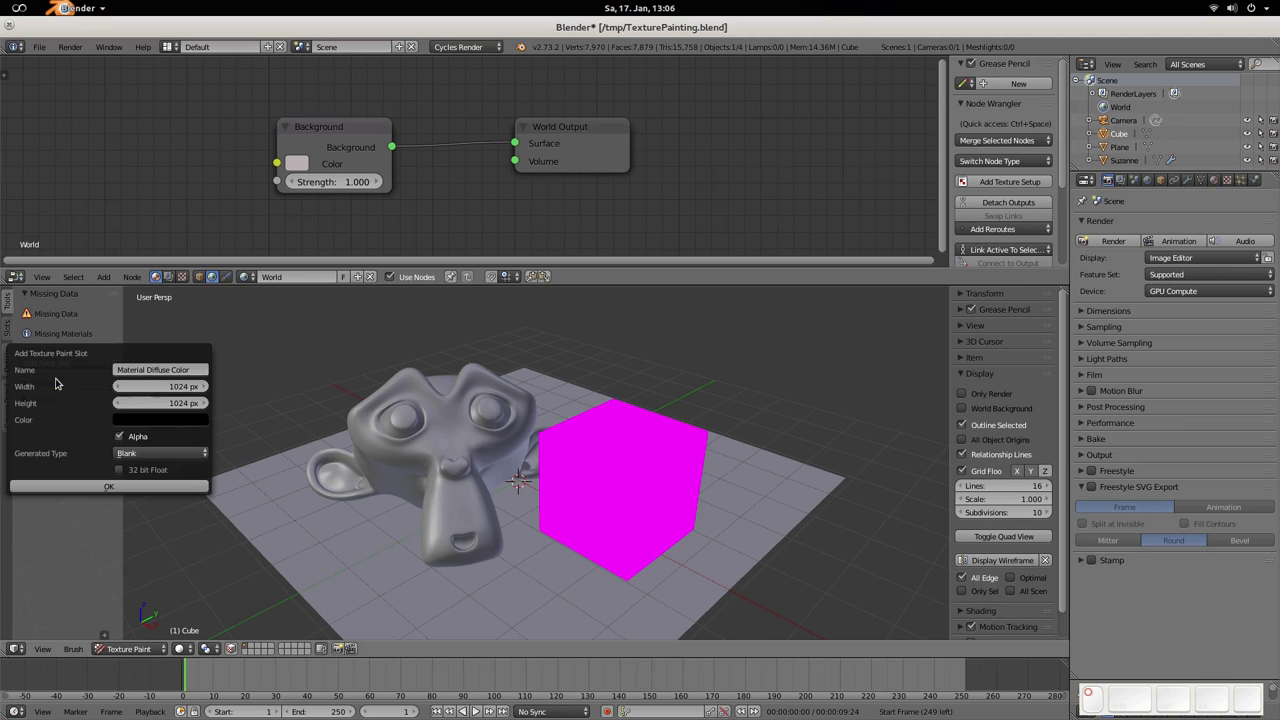
pyautogui.click(160, 488)
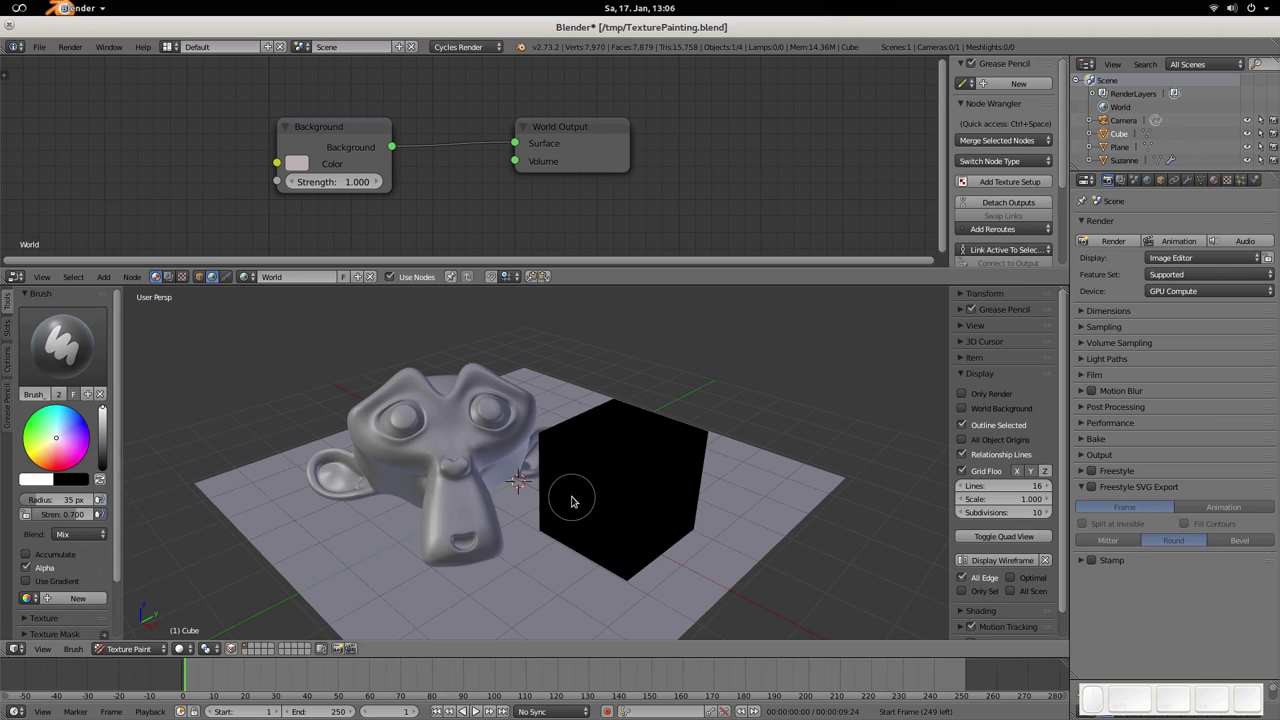
# Paint grey onto the cube's front and right faces
pyautogui.moveTo(590, 466)
pyautogui.mouseDown()
pyautogui.moveTo(639, 448)
pyautogui.moveTo(659, 476)
pyautogui.moveTo(655, 511)
pyautogui.moveTo(609, 525)
pyautogui.moveTo(655, 490)
pyautogui.mouseUp()
pyautogui.moveTo(655, 490)
pyautogui.mouseDown(button='middle')
pyautogui.moveTo(600, 495)
pyautogui.moveTo(671, 478)
pyautogui.mouseUp(button='middle')
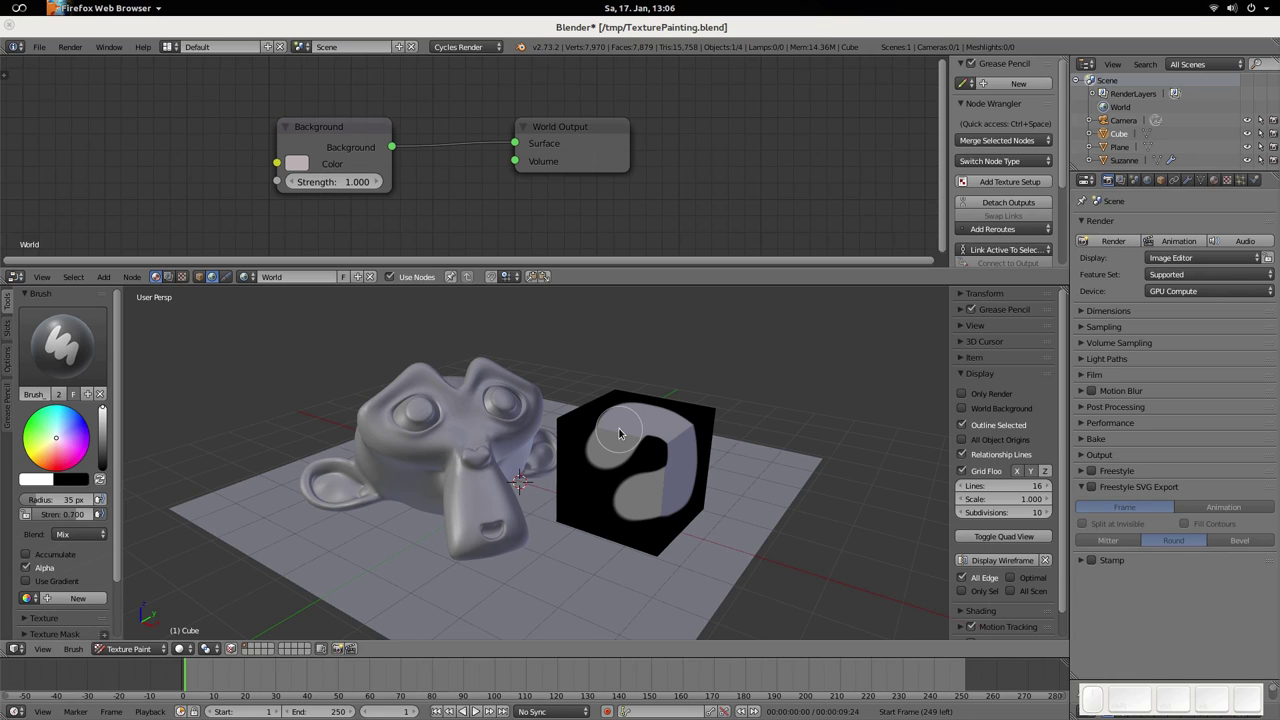
pyautogui.moveTo(619, 433)
pyautogui.mouseDown()
pyautogui.moveTo(630, 428)
pyautogui.moveTo(592, 445)
pyautogui.mouseUp()
# Return to Object Mode and select Suzanne
pyautogui.press('Tab')
pyautogui.rightClick(572, 425)
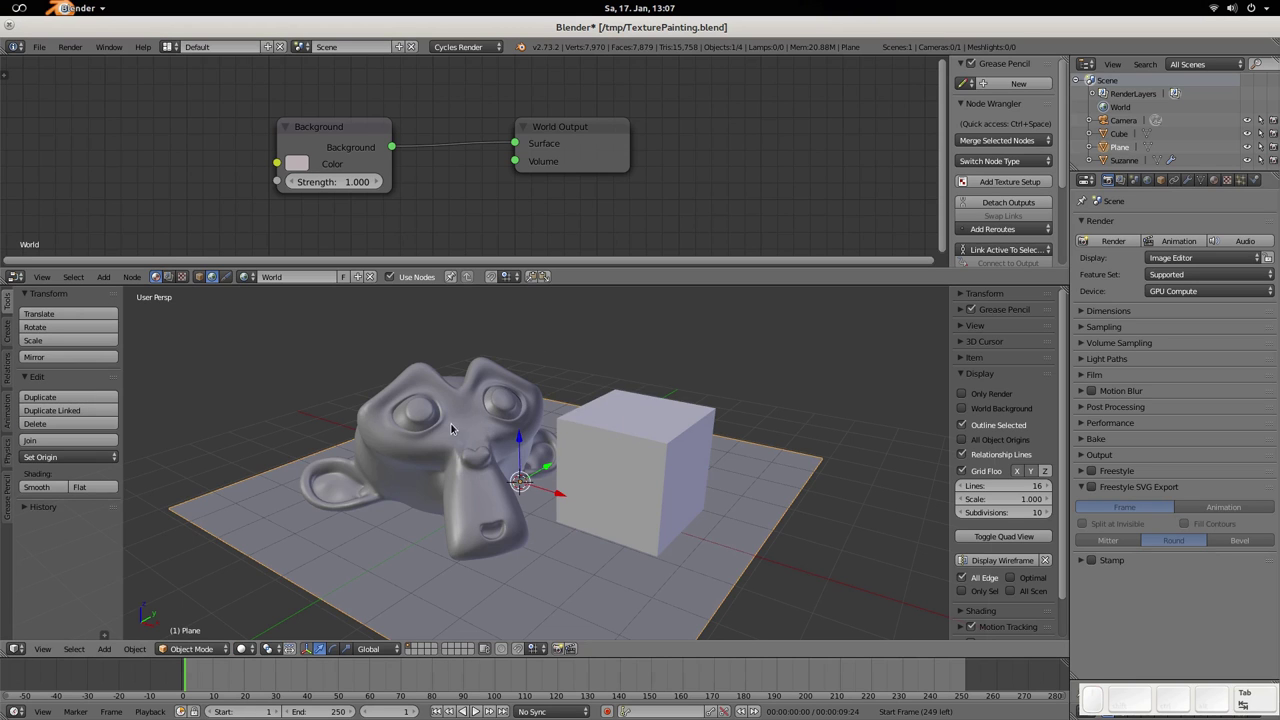
pyautogui.rightClick(462, 424)
# Texture-paint Suzanne: add a Diffuse Color paint texture and start painting white over her face
pyautogui.press('Tab')
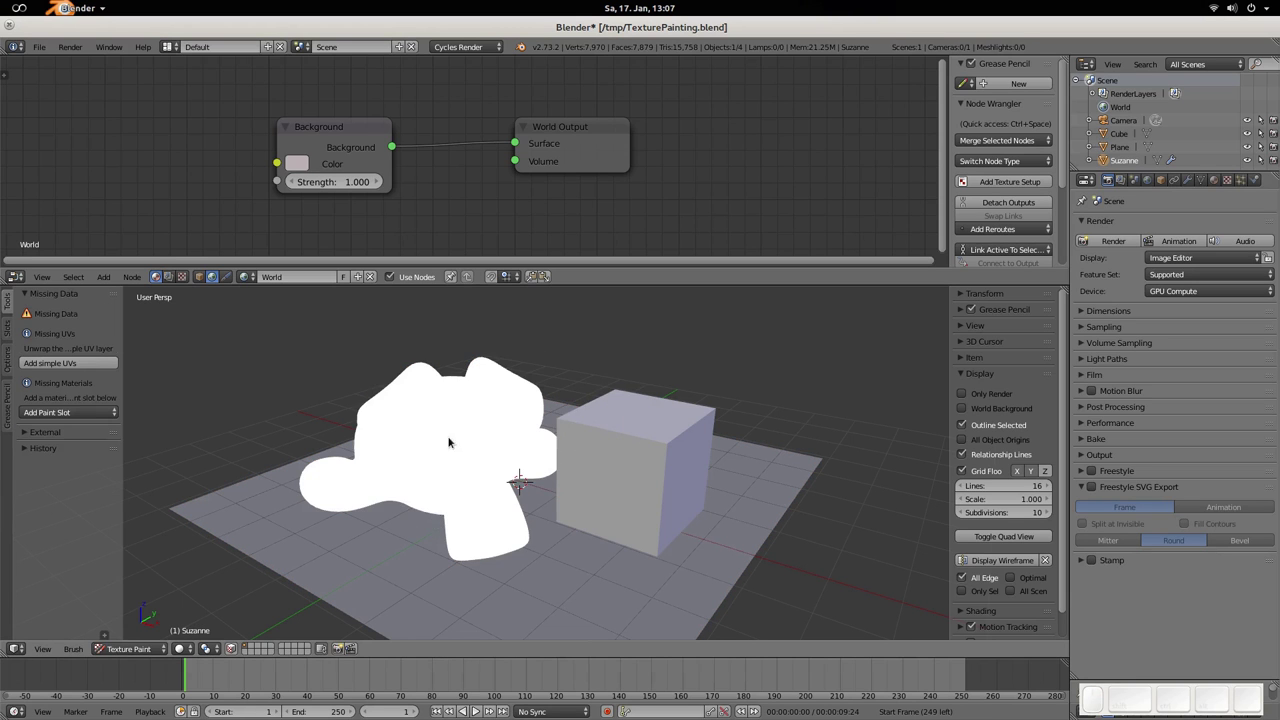
pyautogui.click(54, 366)
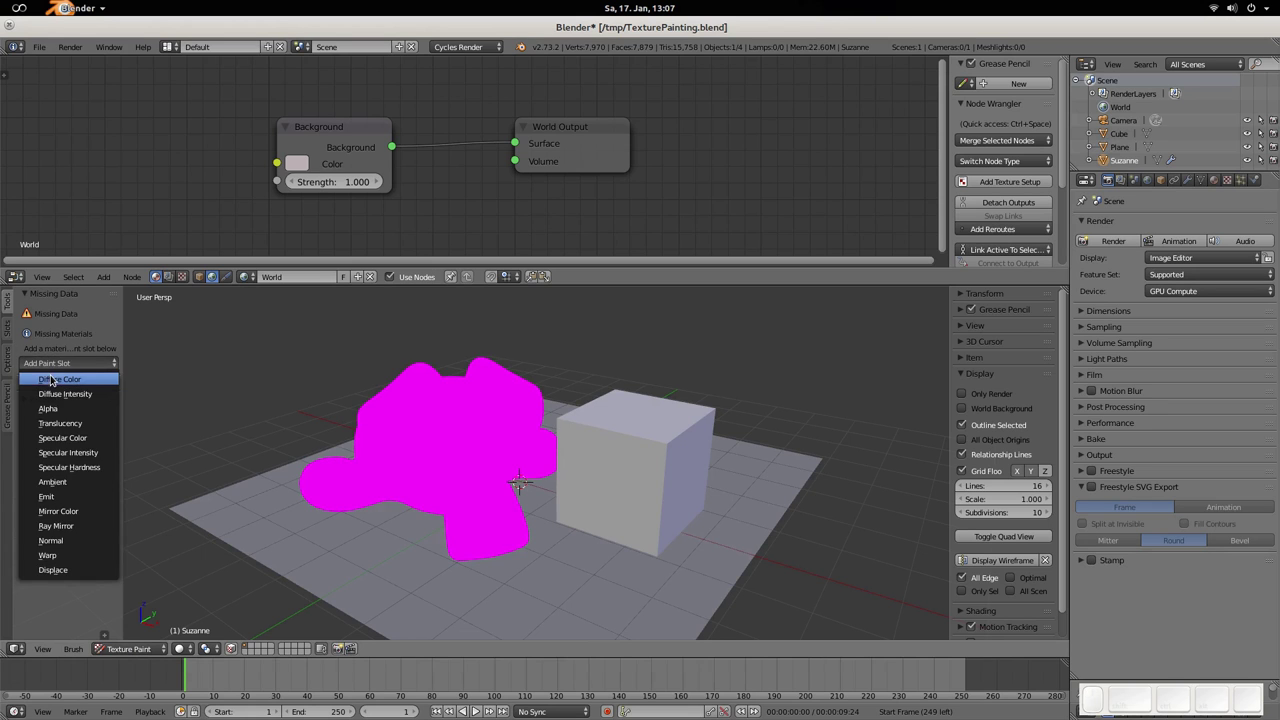
pyautogui.click(54, 380)
pyautogui.click(131, 498)
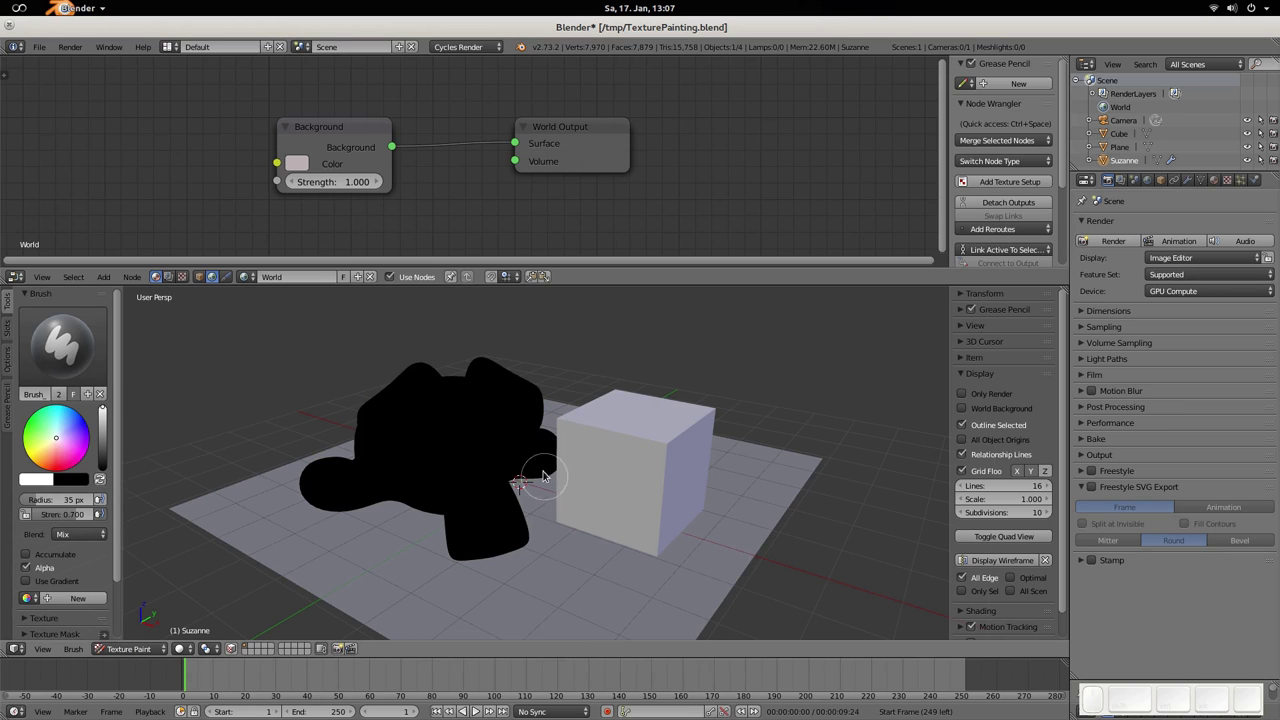
pyautogui.moveTo(457, 443)
pyautogui.mouseDown()
pyautogui.moveTo(412, 443)
pyautogui.moveTo(416, 422)
pyautogui.moveTo(444, 414)
pyautogui.moveTo(485, 525)
pyautogui.moveTo(447, 503)
pyautogui.moveTo(454, 482)
pyautogui.moveTo(389, 454)
pyautogui.moveTo(408, 401)
pyautogui.moveTo(384, 438)
pyautogui.moveTo(467, 415)
pyautogui.moveTo(476, 436)
pyautogui.moveTo(482, 418)
pyautogui.moveTo(418, 434)
pyautogui.moveTo(411, 412)
pyautogui.moveTo(362, 480)
pyautogui.moveTo(323, 485)
pyautogui.moveTo(387, 491)
pyautogui.moveTo(435, 466)
pyautogui.moveTo(487, 406)
pyautogui.moveTo(504, 423)
pyautogui.moveTo(494, 464)
pyautogui.moveTo(458, 479)
pyautogui.moveTo(479, 504)
pyautogui.moveTo(463, 524)
pyautogui.moveTo(470, 539)
pyautogui.moveTo(508, 544)
pyautogui.moveTo(495, 477)
pyautogui.moveTo(463, 447)
pyautogui.mouseUp()
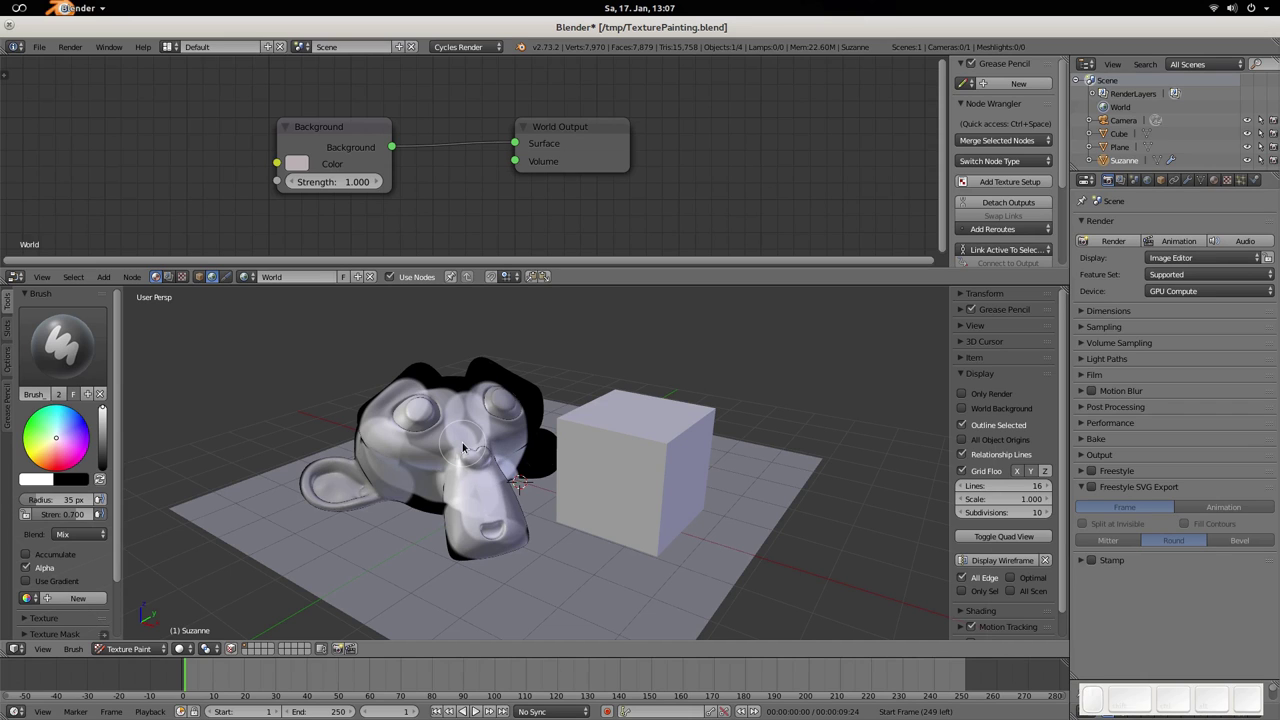
# Paint white over Suzanne's left eye and brow, then start resizing the brush radius
pyautogui.moveTo(463, 447)
pyautogui.mouseDown()
pyautogui.moveTo(405, 428)
pyautogui.moveTo(375, 436)
pyautogui.moveTo(402, 420)
pyautogui.mouseUp()
pyautogui.press('f')
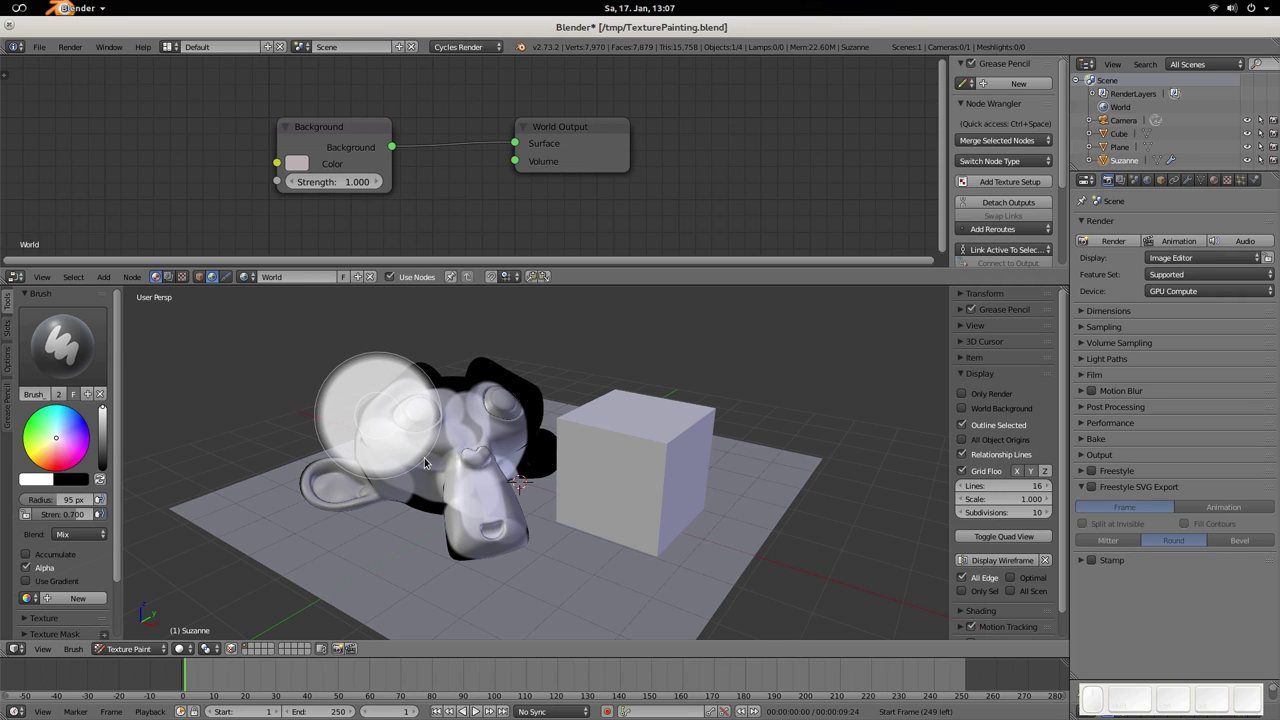
# Set the brush radius to 100 px and paint white over Suzanne's cheek and head
pyautogui.write('100')
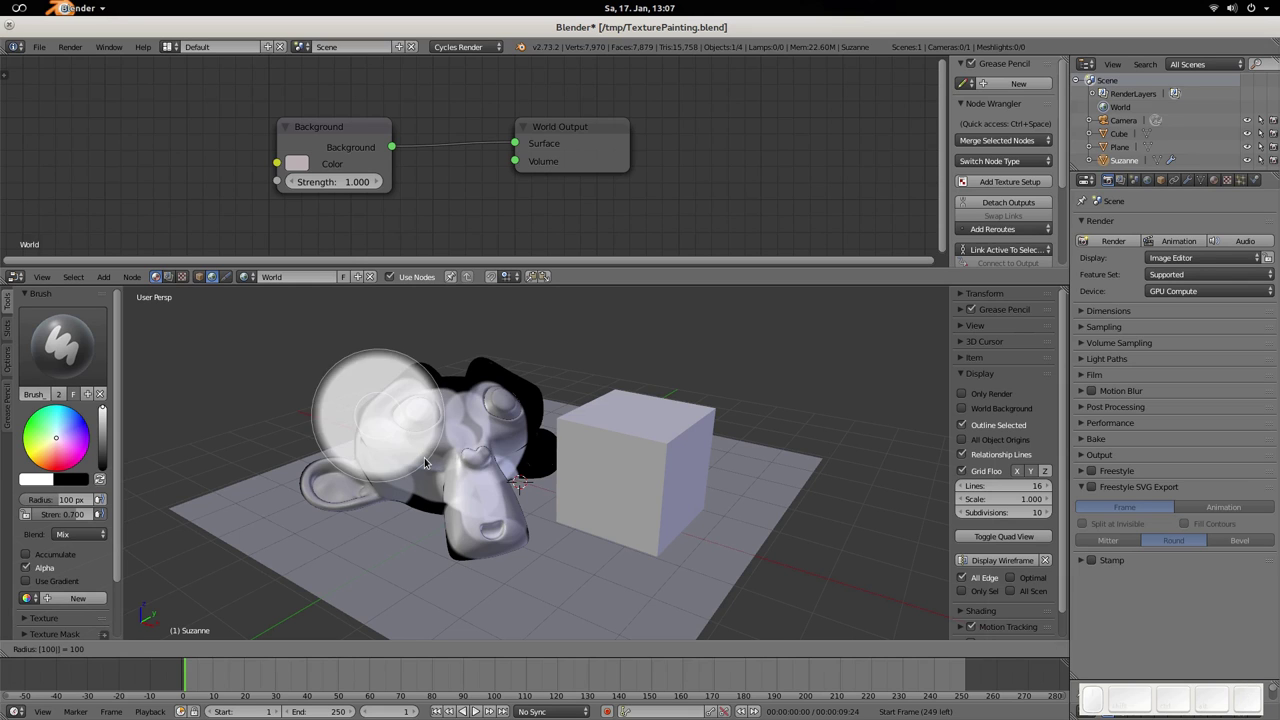
pyautogui.press('Return')
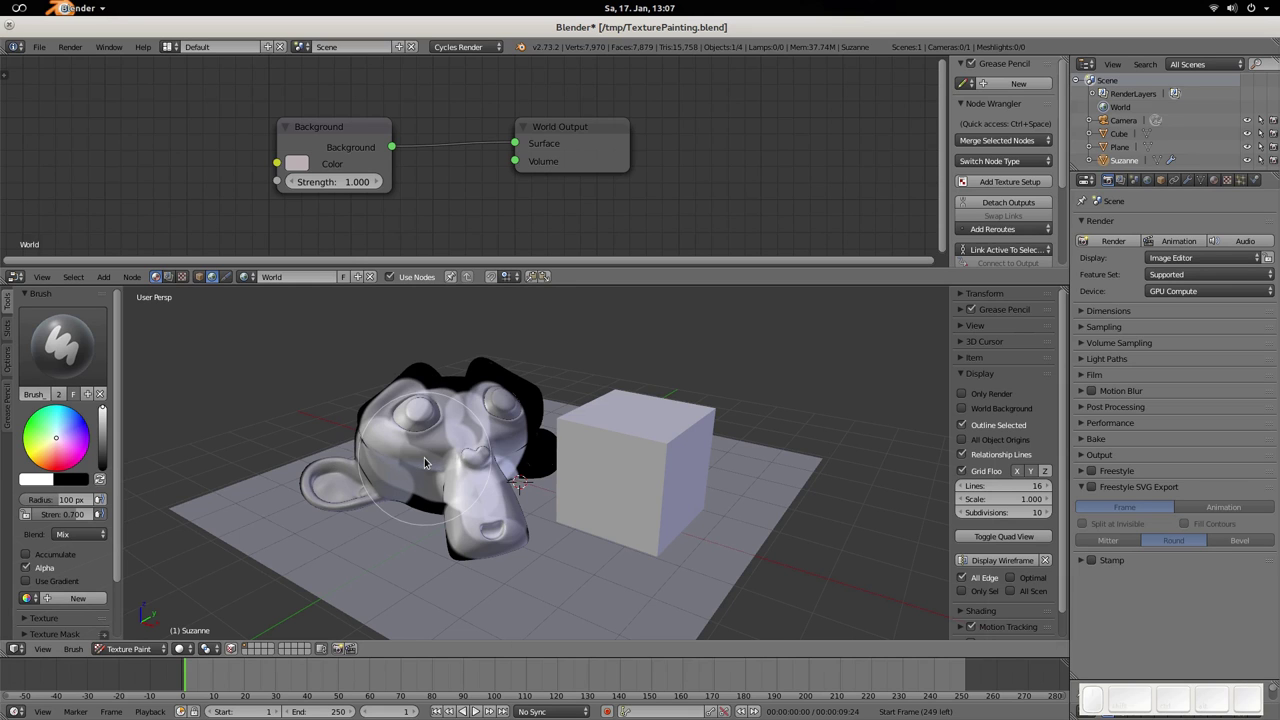
pyautogui.moveTo(445, 420); pyautogui.dragTo(442, 452)
pyautogui.moveTo(442, 452)
pyautogui.mouseDown()
pyautogui.moveTo(473, 414)
pyautogui.moveTo(399, 400)
pyautogui.moveTo(381, 441)
pyautogui.mouseUp()
# Set brush strength to 1.0 and cover Suzanne's remaining black patches in white
pyautogui.hotkey('shift', 'f')
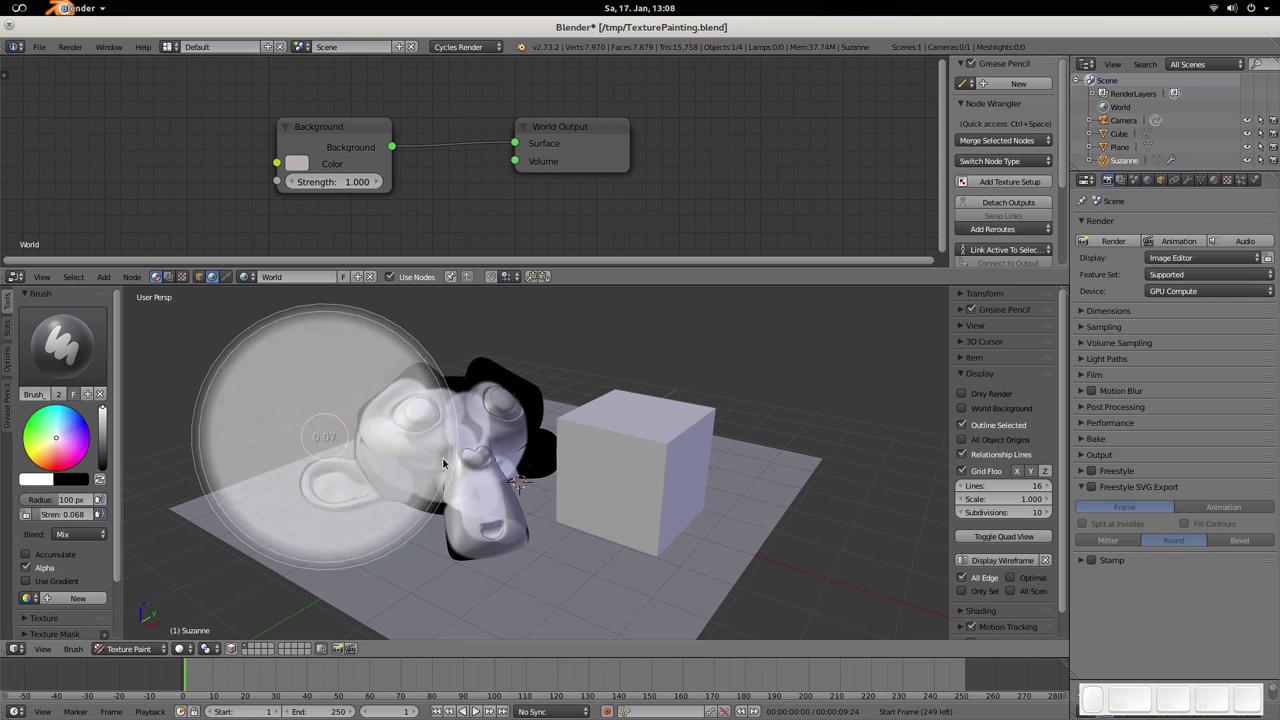
pyautogui.moveTo(401, 455)
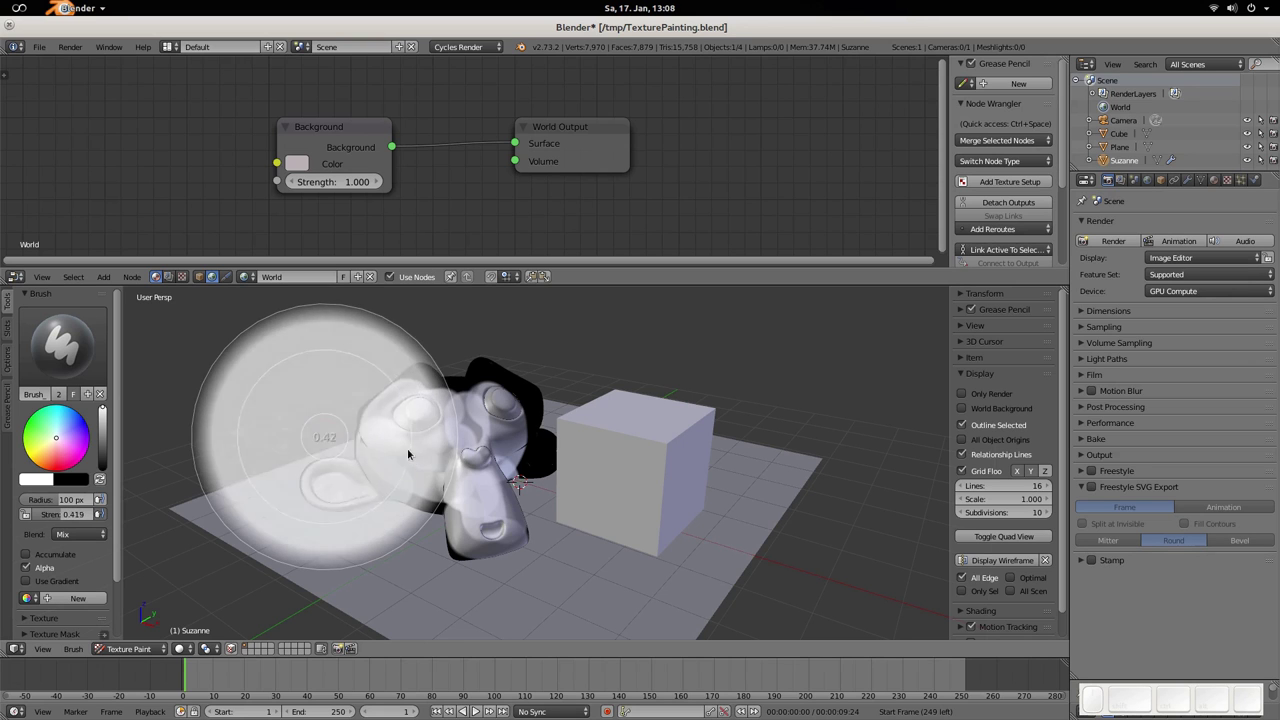
pyautogui.moveTo(364, 443)
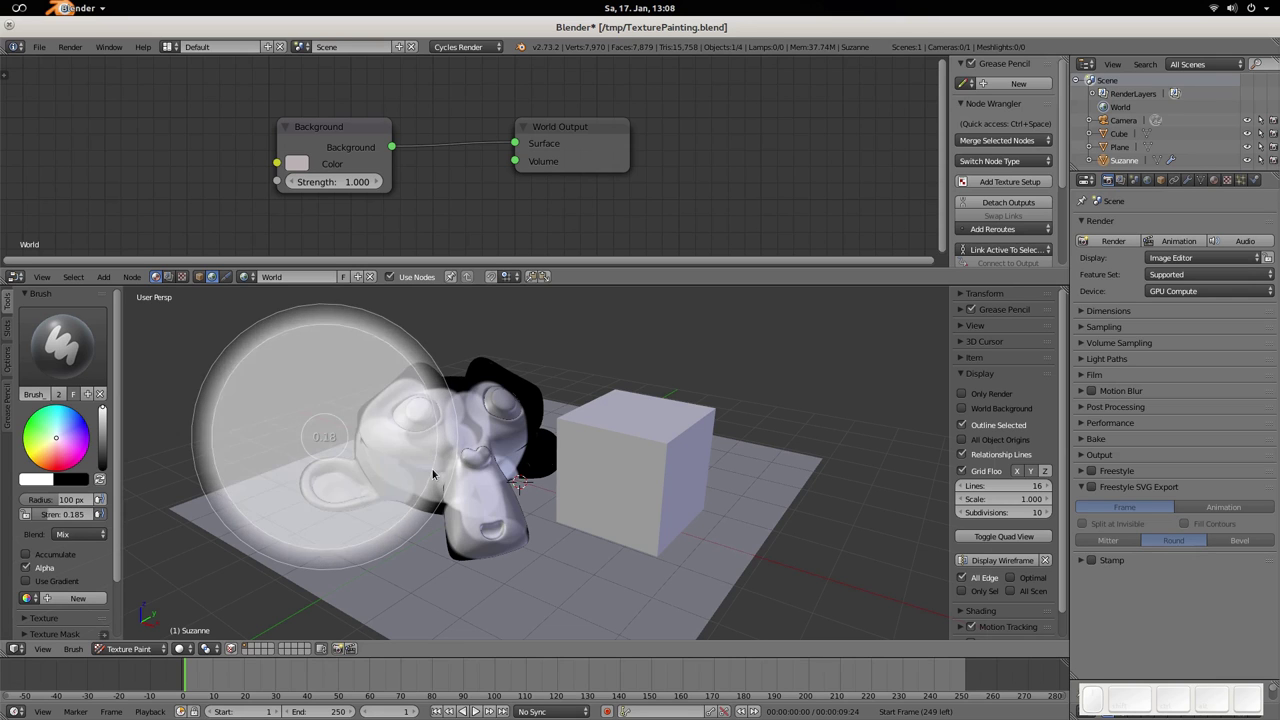
pyautogui.moveTo(428, 476)
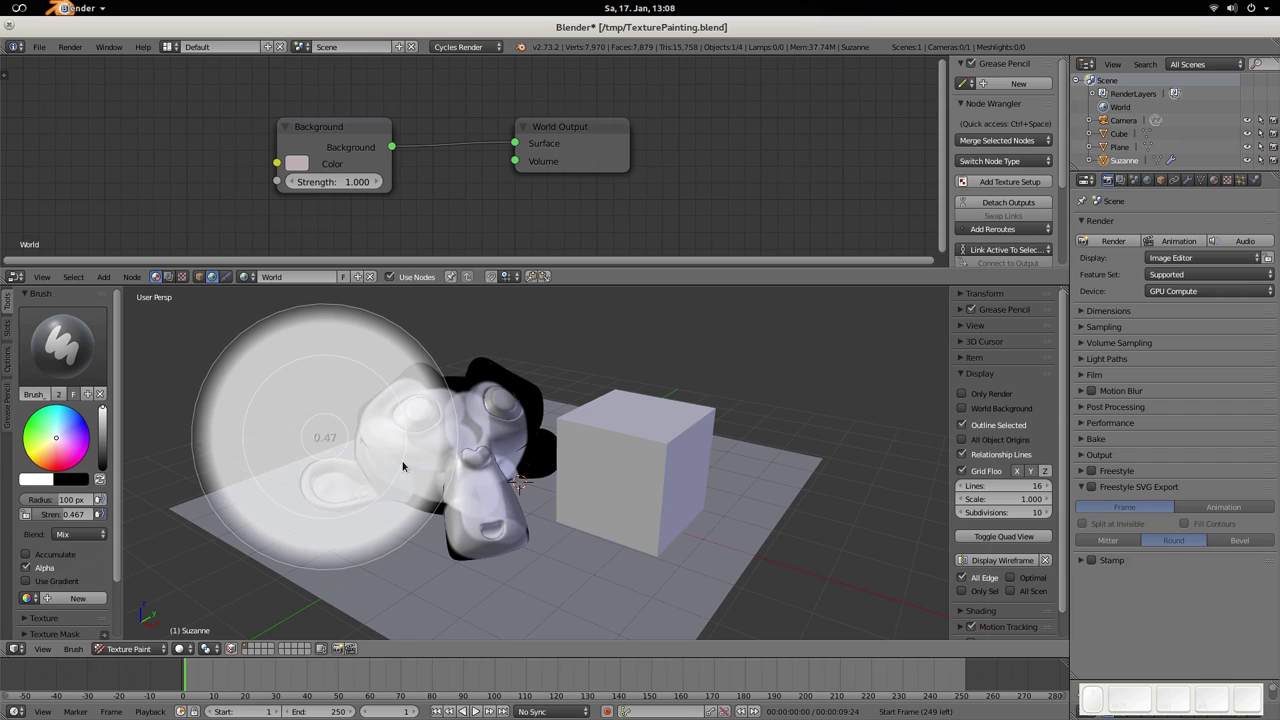
pyautogui.press('1')
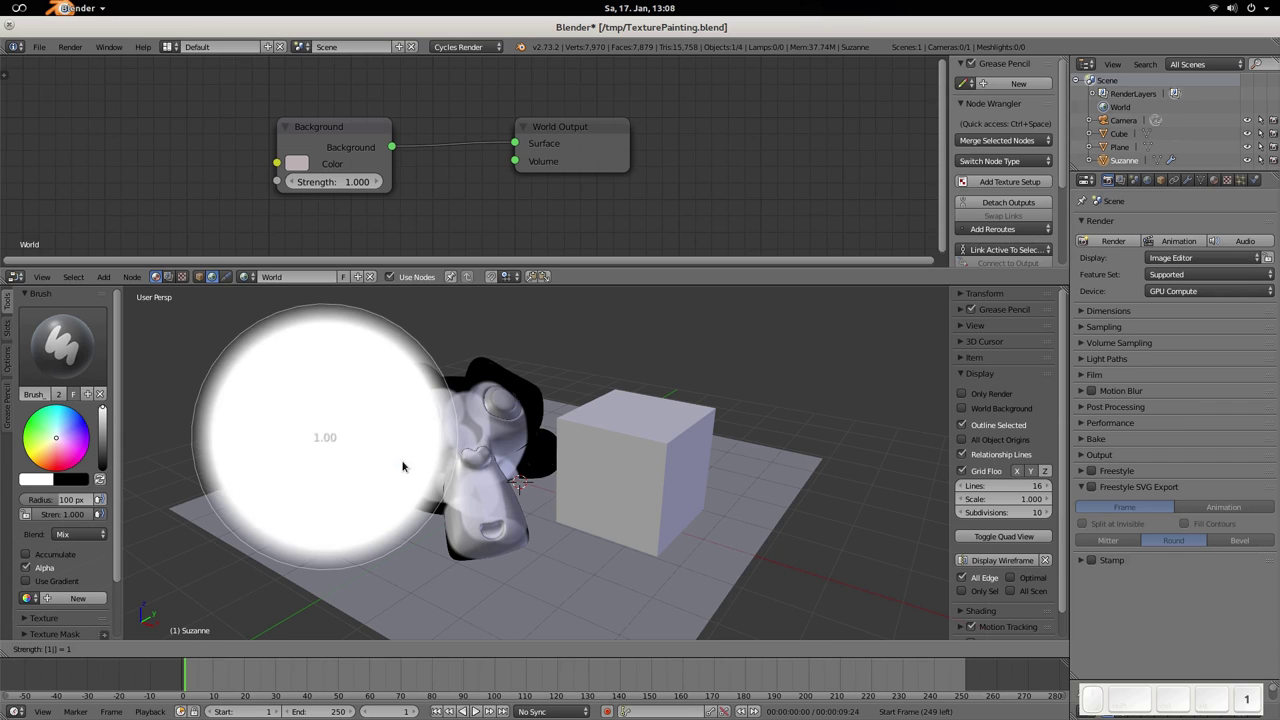
pyautogui.press('Return')
pyautogui.moveTo(471, 420)
pyautogui.mouseDown()
pyautogui.moveTo(429, 450)
pyautogui.moveTo(429, 466)
pyautogui.moveTo(428, 450)
pyautogui.moveTo(478, 448)
pyautogui.mouseUp()
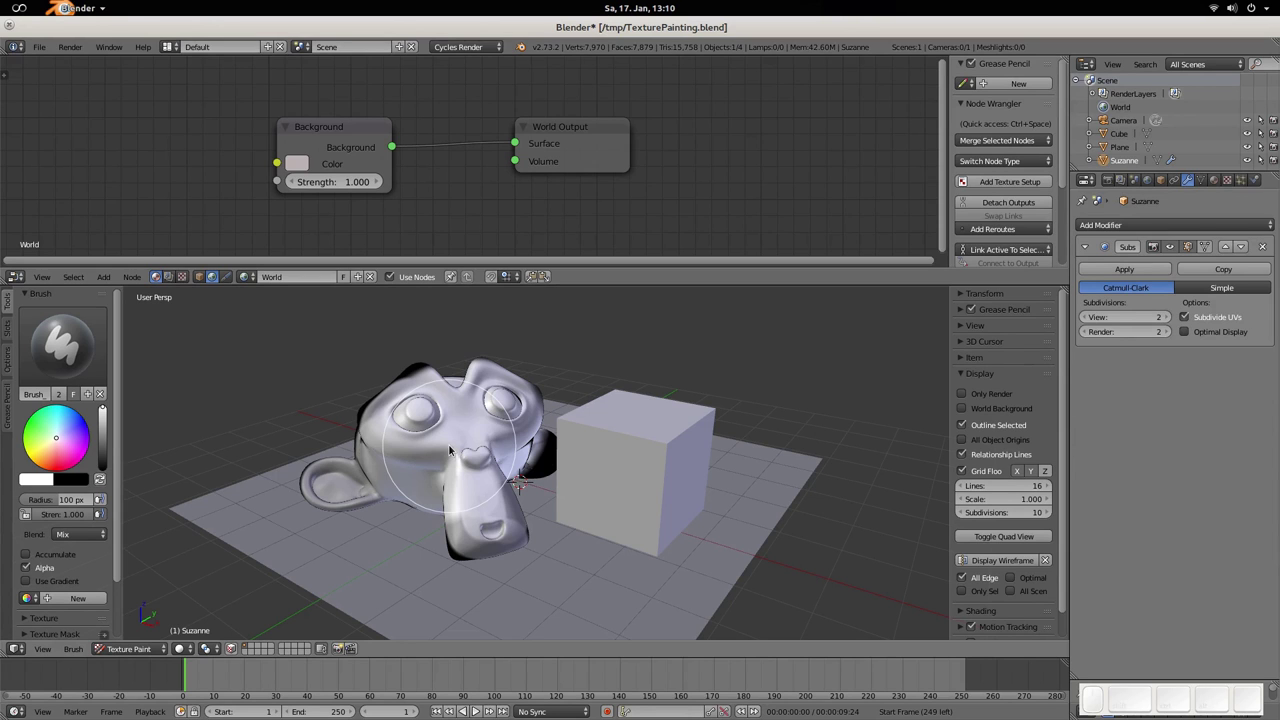
# Enter Sculpt Mode on Suzanne, apply its Subdivision Surface modifier and sculpt around the mouth
pyautogui.press('Tab')
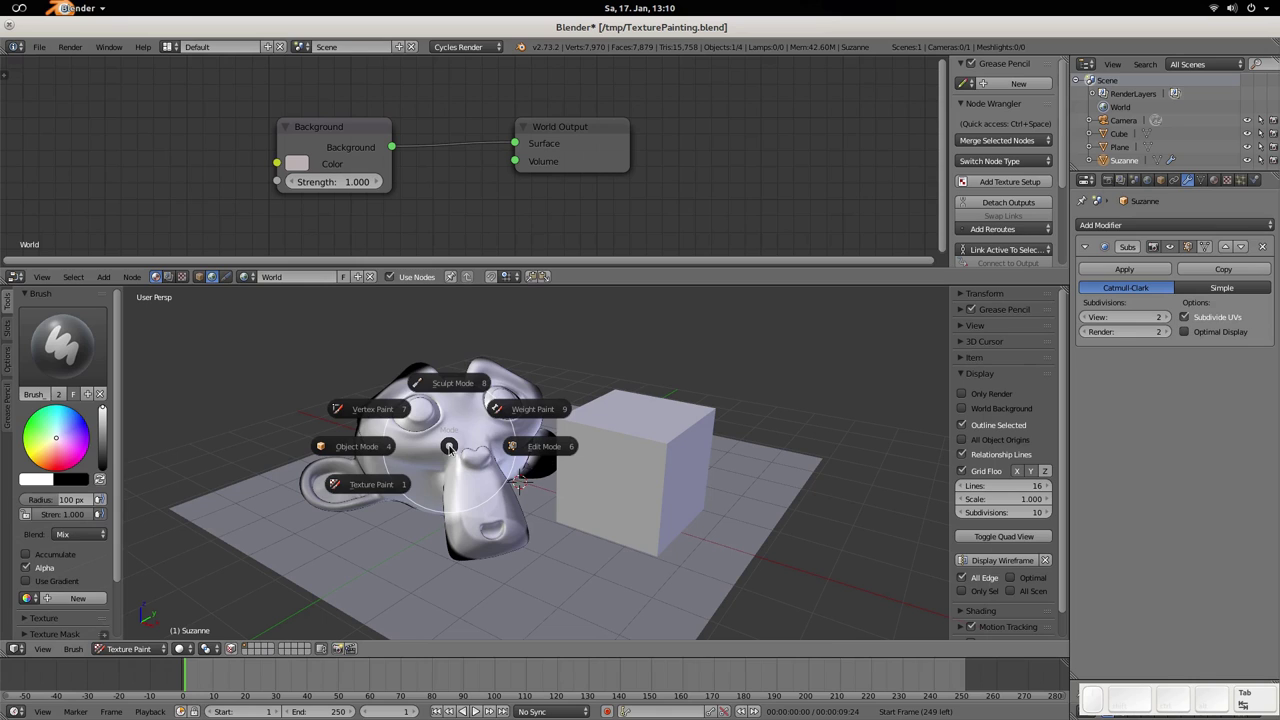
pyautogui.click(453, 383)
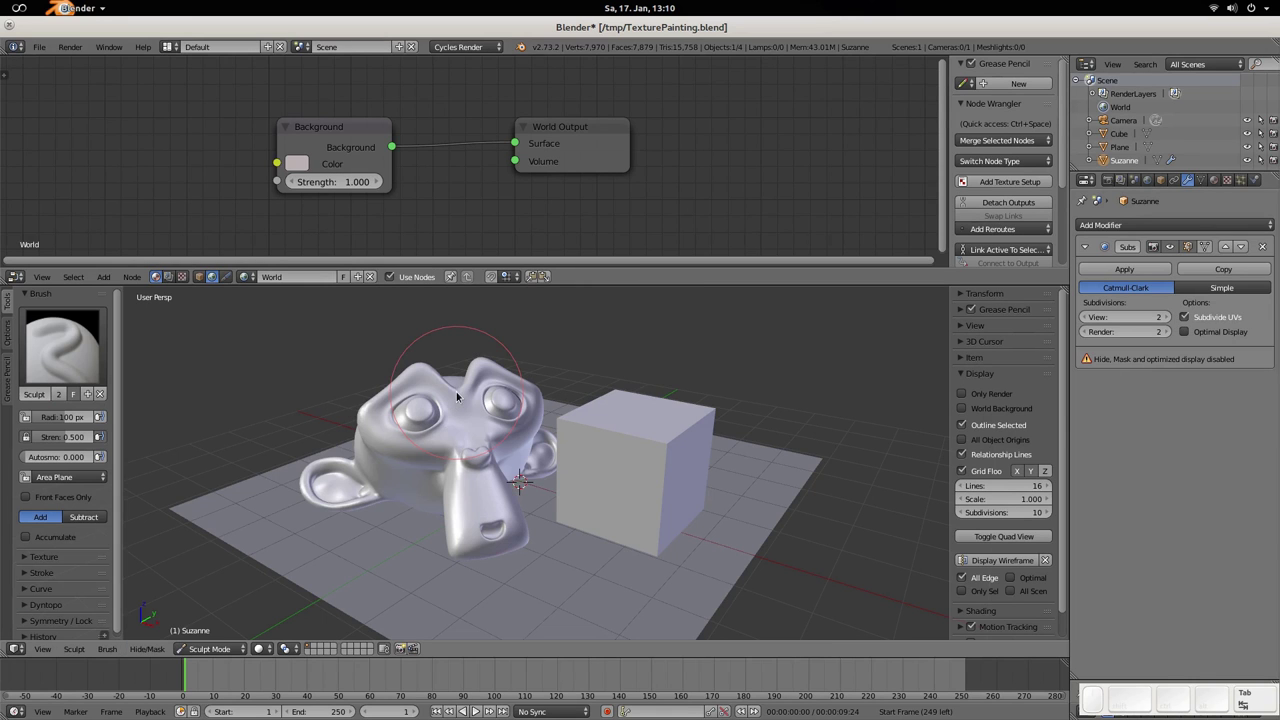
pyautogui.click(1126, 270)
pyautogui.moveTo(430, 467)
pyautogui.mouseDown()
pyautogui.moveTo(440, 434)
pyautogui.moveTo(440, 449)
pyautogui.mouseUp()
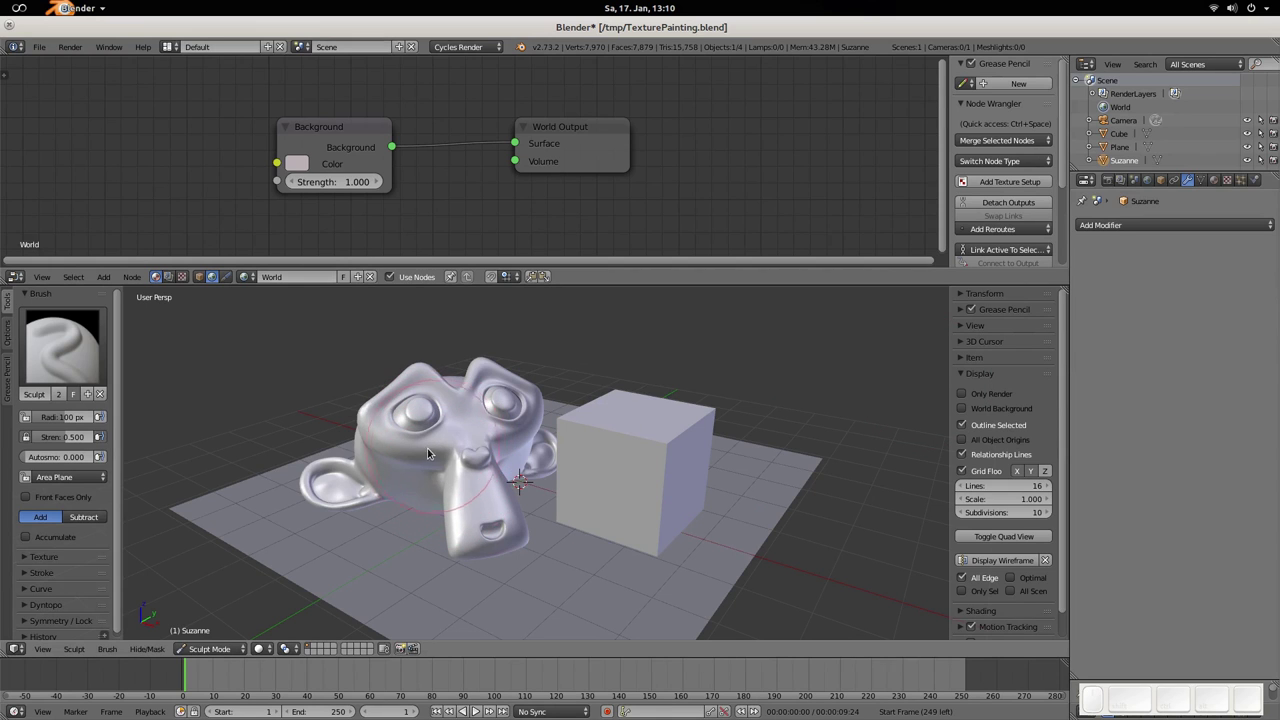
# Turn on dynamic topology with Ctrl+D, accepting the vertex data warning
pyautogui.hotkey('ctrl', 'd')
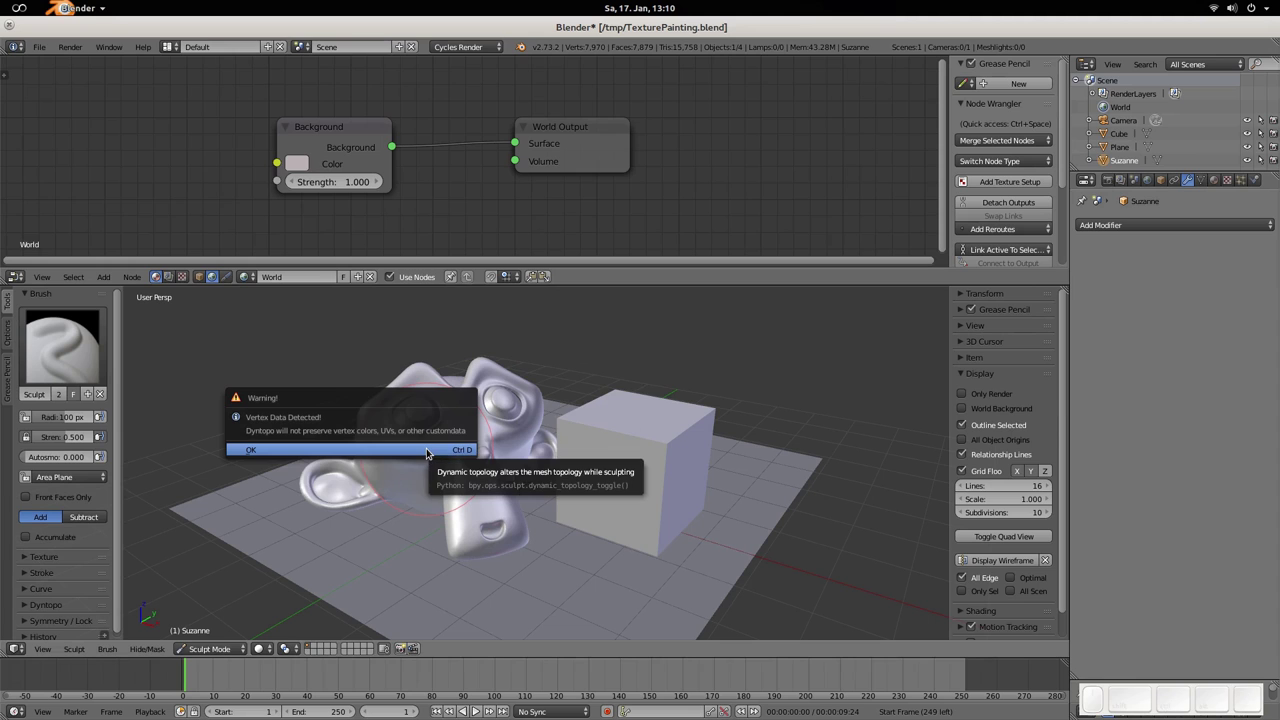
pyautogui.click(293, 451)
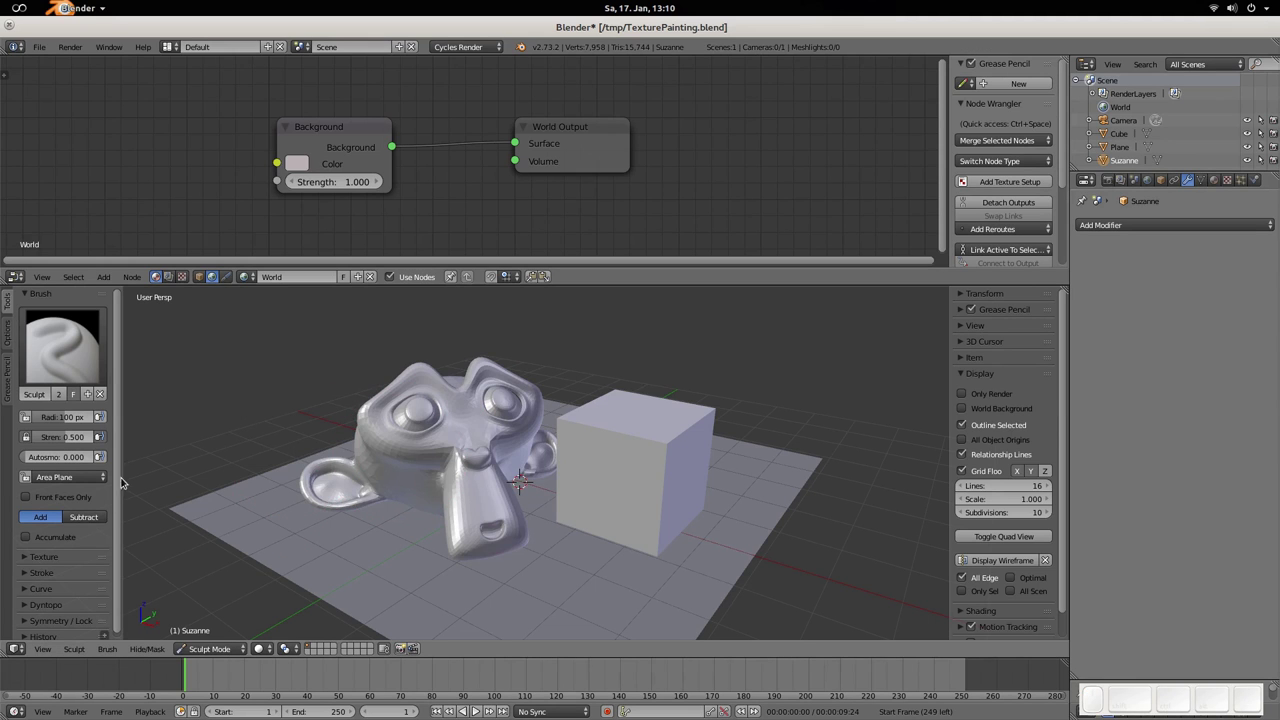
pyautogui.scroll(-1, 118, 485)
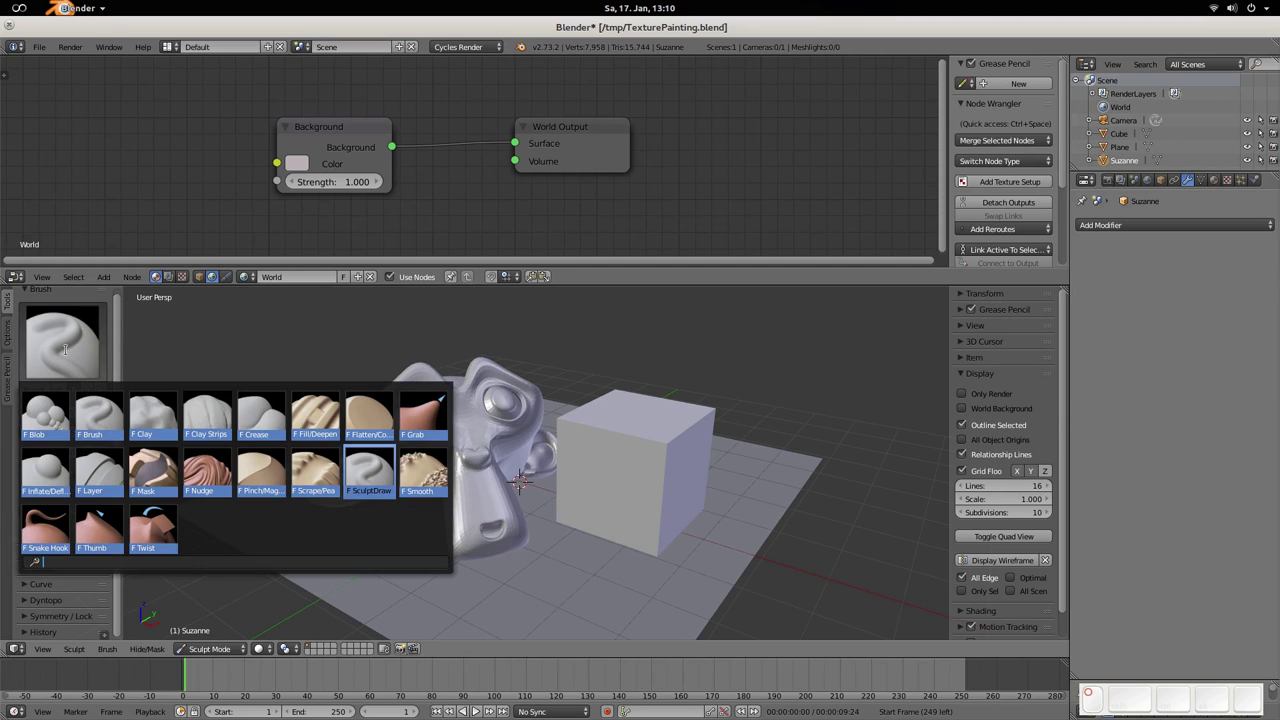
# Switch to the Snake Hook brush at strength about 0.16 and pull up the top of Suzanne's head
pyautogui.click(45, 528)
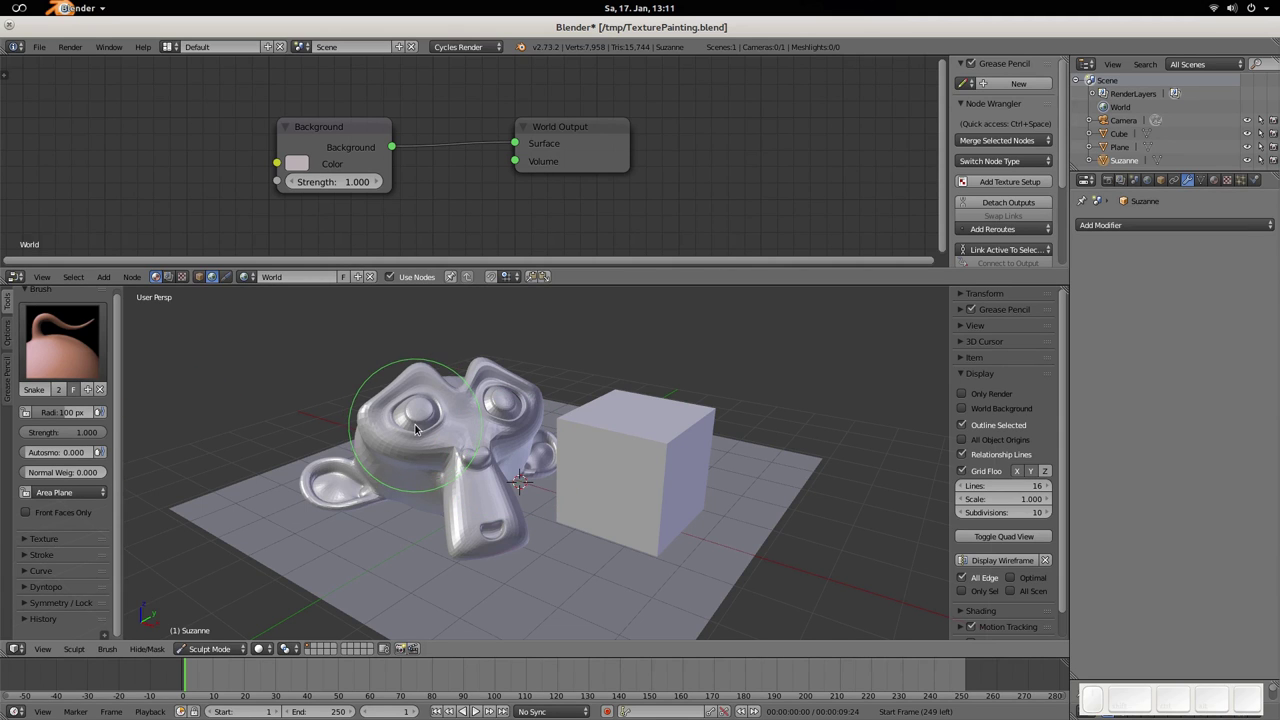
pyautogui.moveTo(82, 432); pyautogui.dragTo(38, 432)
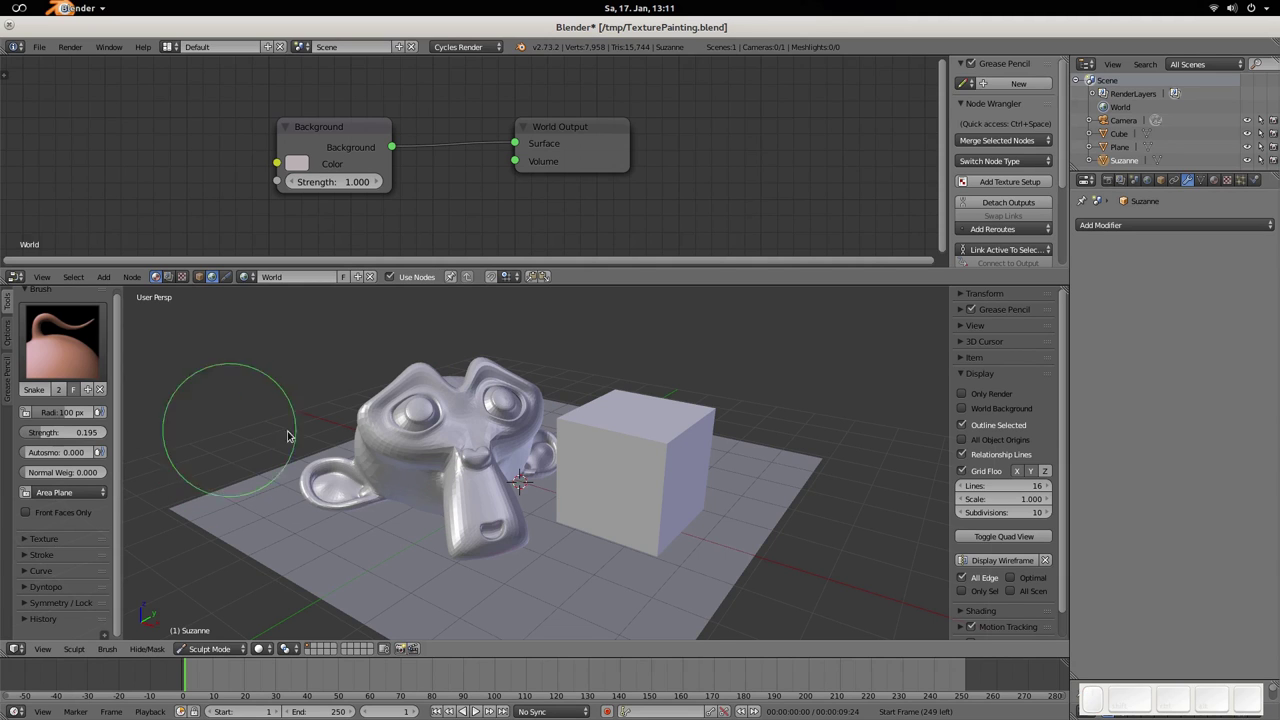
pyautogui.moveTo(434, 440)
pyautogui.mouseDown()
pyautogui.moveTo(335, 412)
pyautogui.moveTo(341, 432)
pyautogui.moveTo(318, 472)
pyautogui.moveTo(283, 487)
pyautogui.moveTo(440, 535)
pyautogui.moveTo(495, 530)
pyautogui.moveTo(509, 553)
pyautogui.moveTo(440, 505)
pyautogui.moveTo(366, 392)
pyautogui.moveTo(420, 405)
pyautogui.moveTo(334, 370)
pyautogui.moveTo(477, 446)
pyautogui.mouseUp()
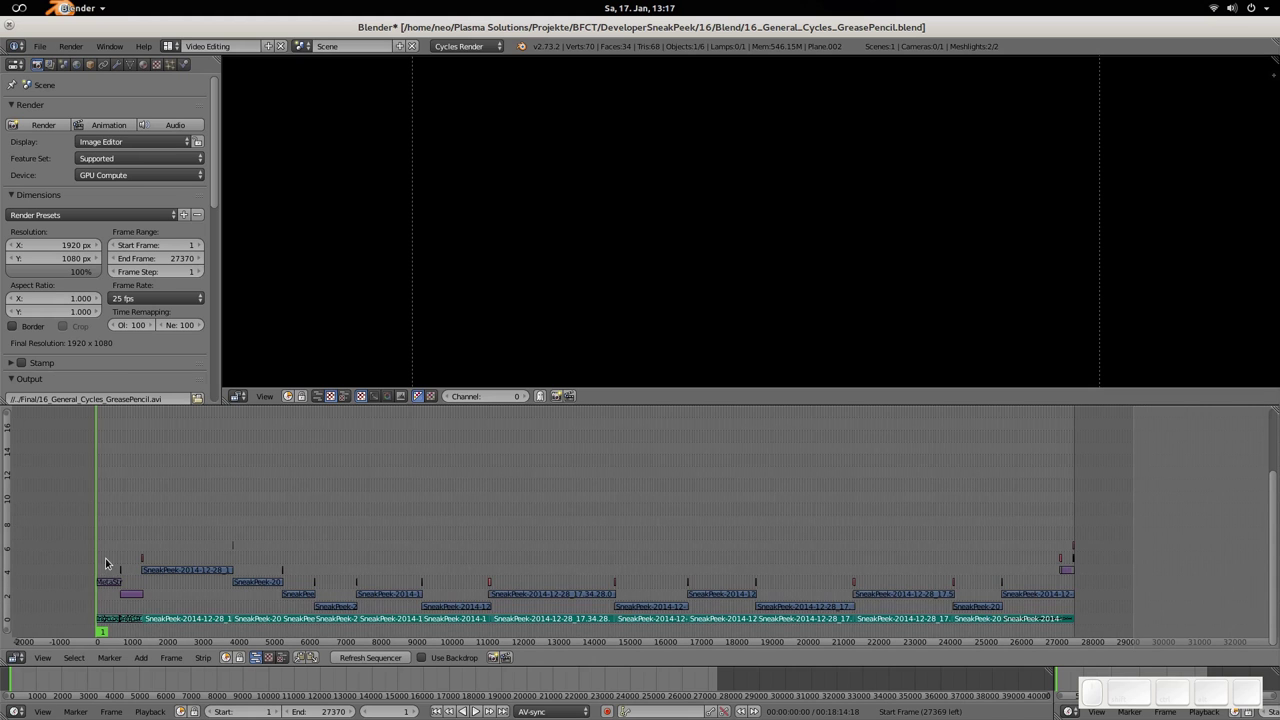
pyautogui.moveTo(106, 563)
pyautogui.mouseDown()
pyautogui.moveTo(171, 566)
pyautogui.moveTo(97, 573)
pyautogui.mouseUp()
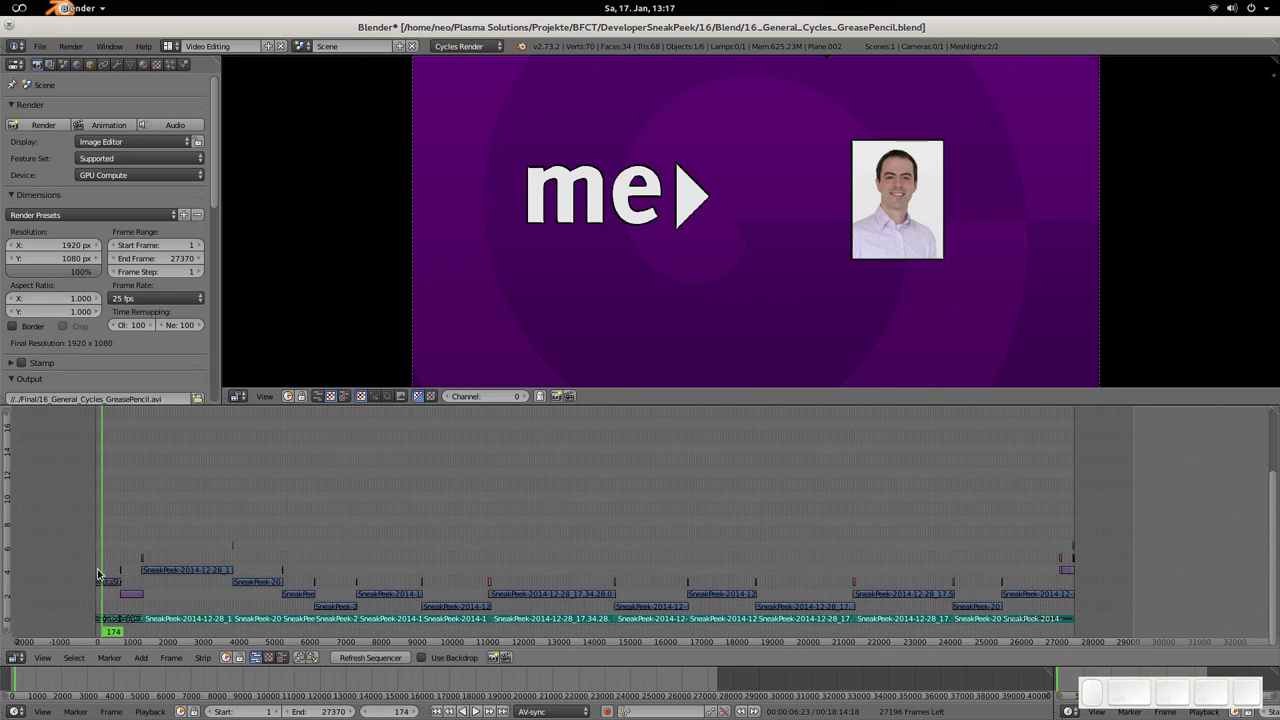
pyautogui.hotkey('shift', 'Left')
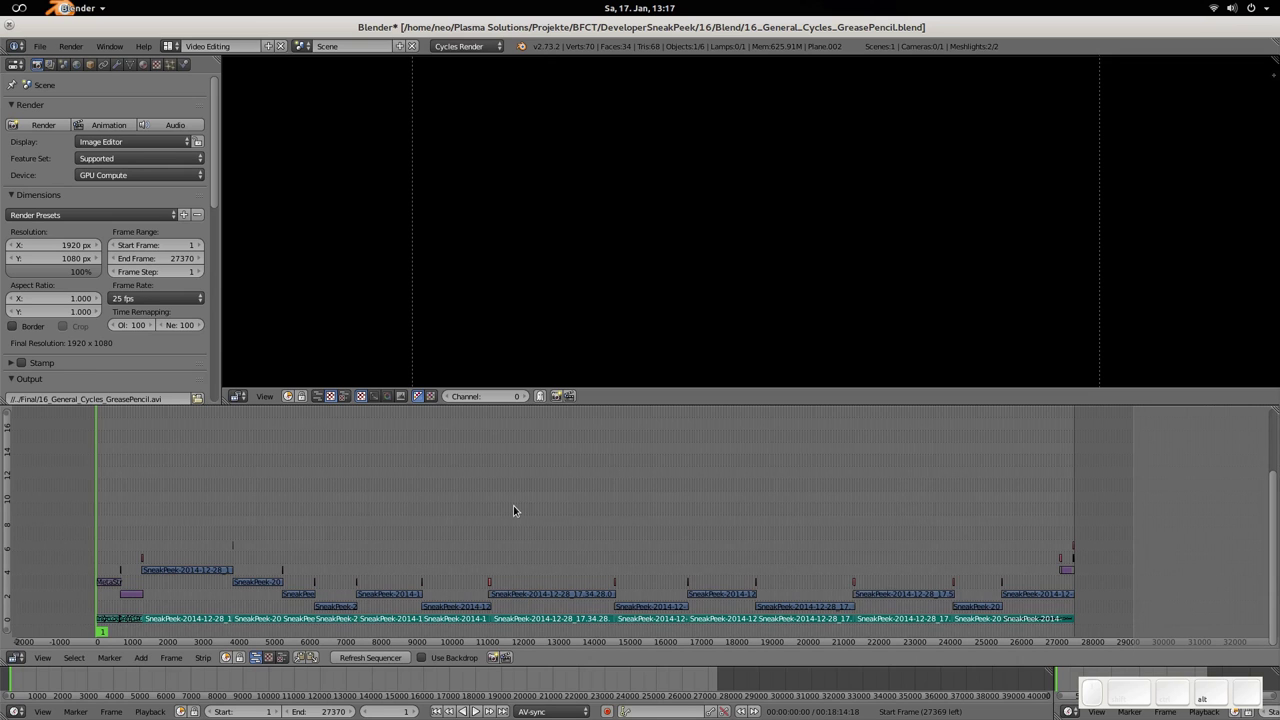
# Enable Use Backdrop, make the sequencer full screen and scrub to around frame 2245
pyautogui.hotkey('alt', 'F10')
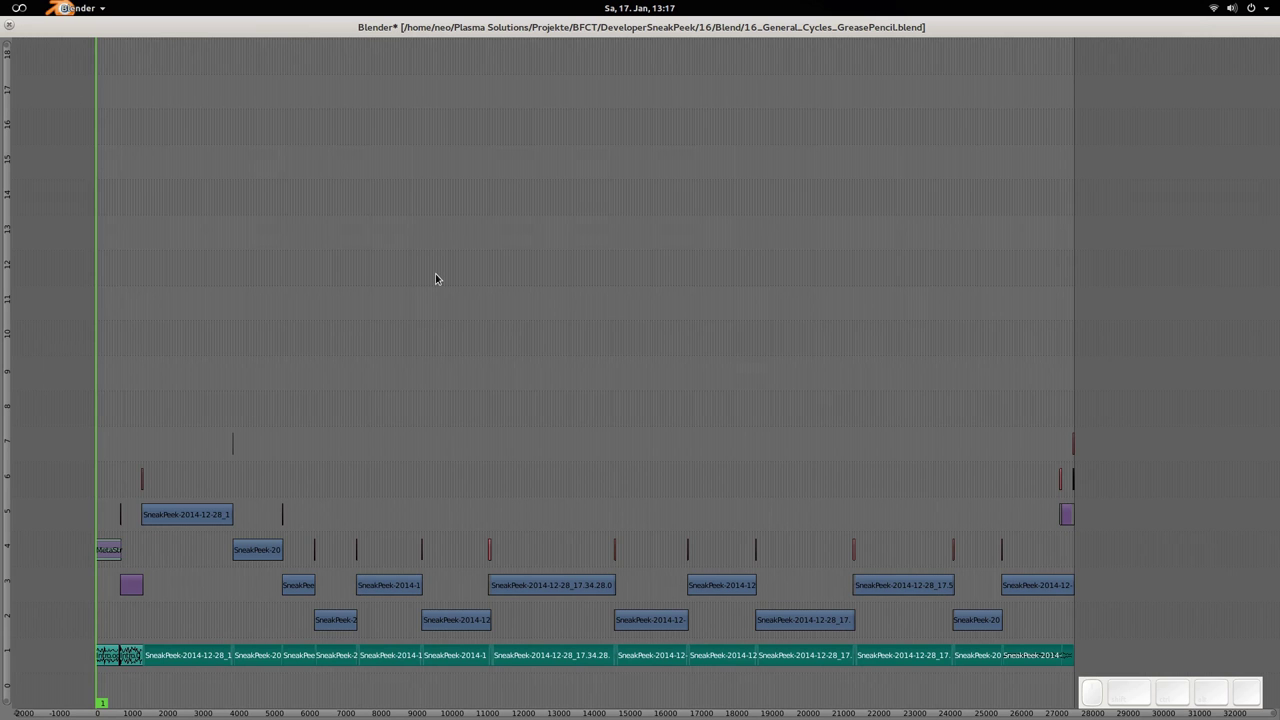
pyautogui.hotkey('alt', 'F10')
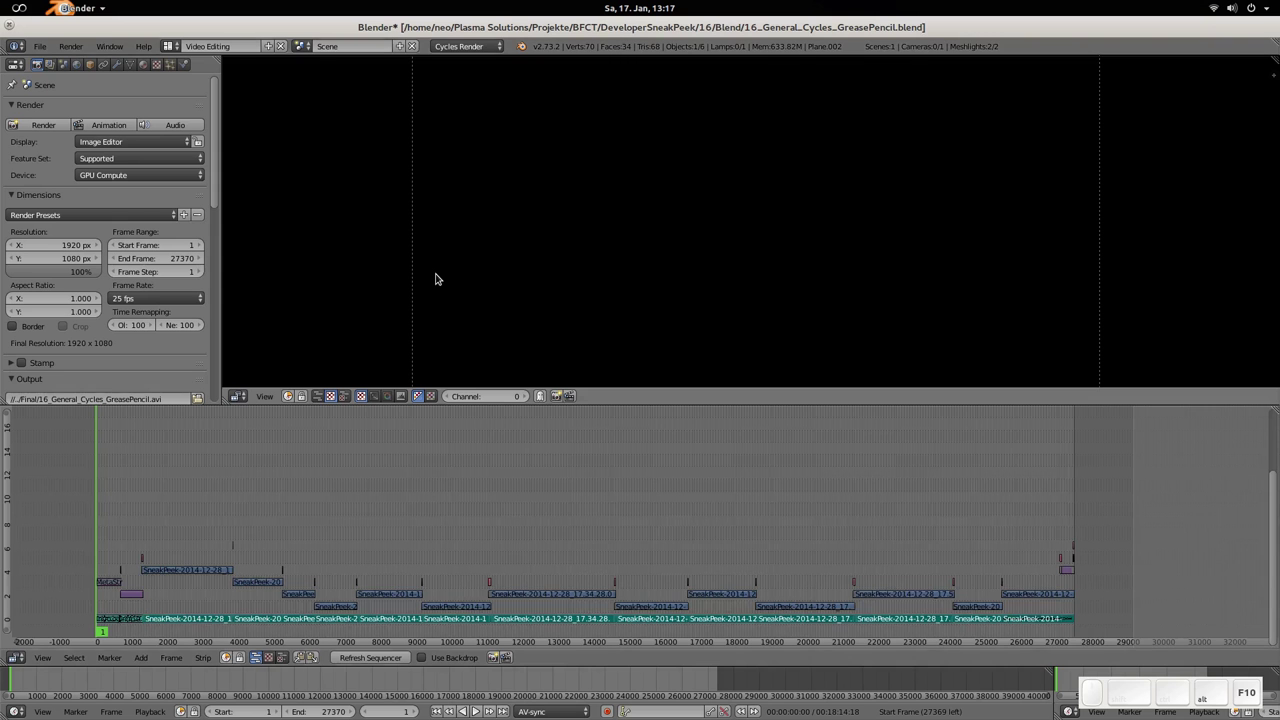
pyautogui.click(424, 658)
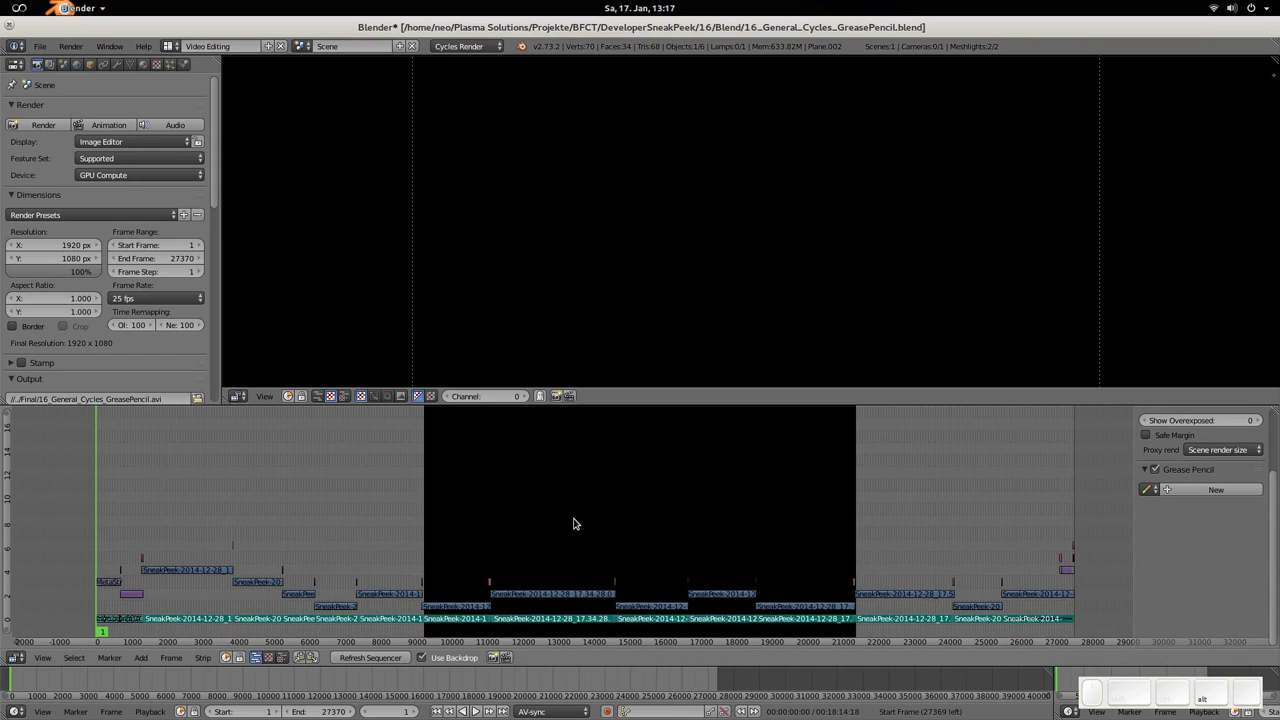
pyautogui.hotkey('alt', 'F10')
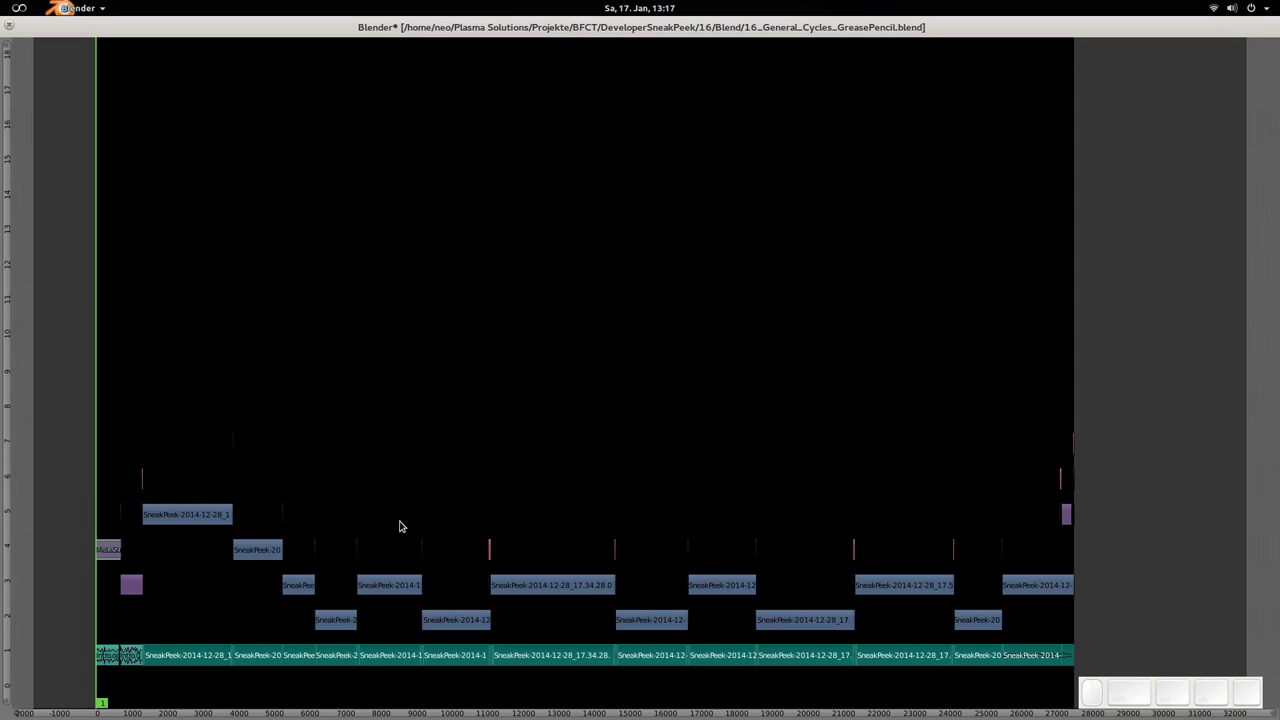
pyautogui.moveTo(111, 476); pyautogui.dragTo(196, 484)
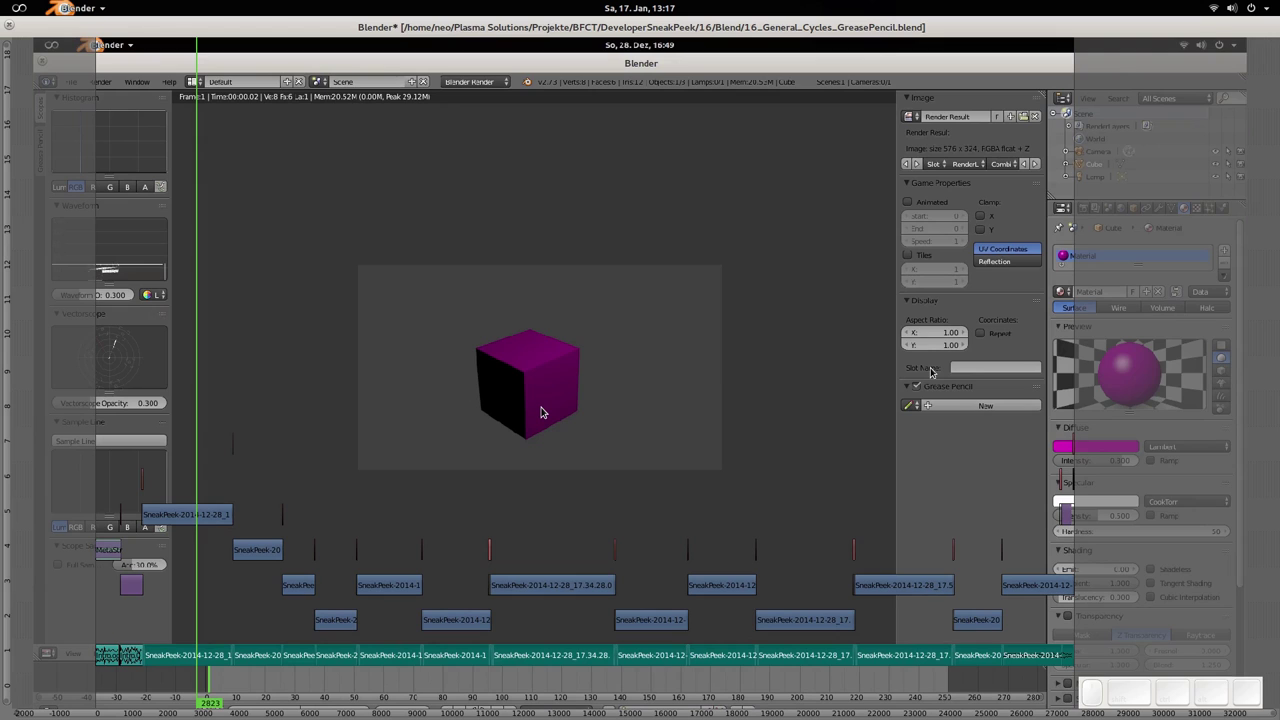
# Open the sequencer sidebar and scrub through shots near frames 9819–10845, then back to the cube render
pyautogui.press('n')
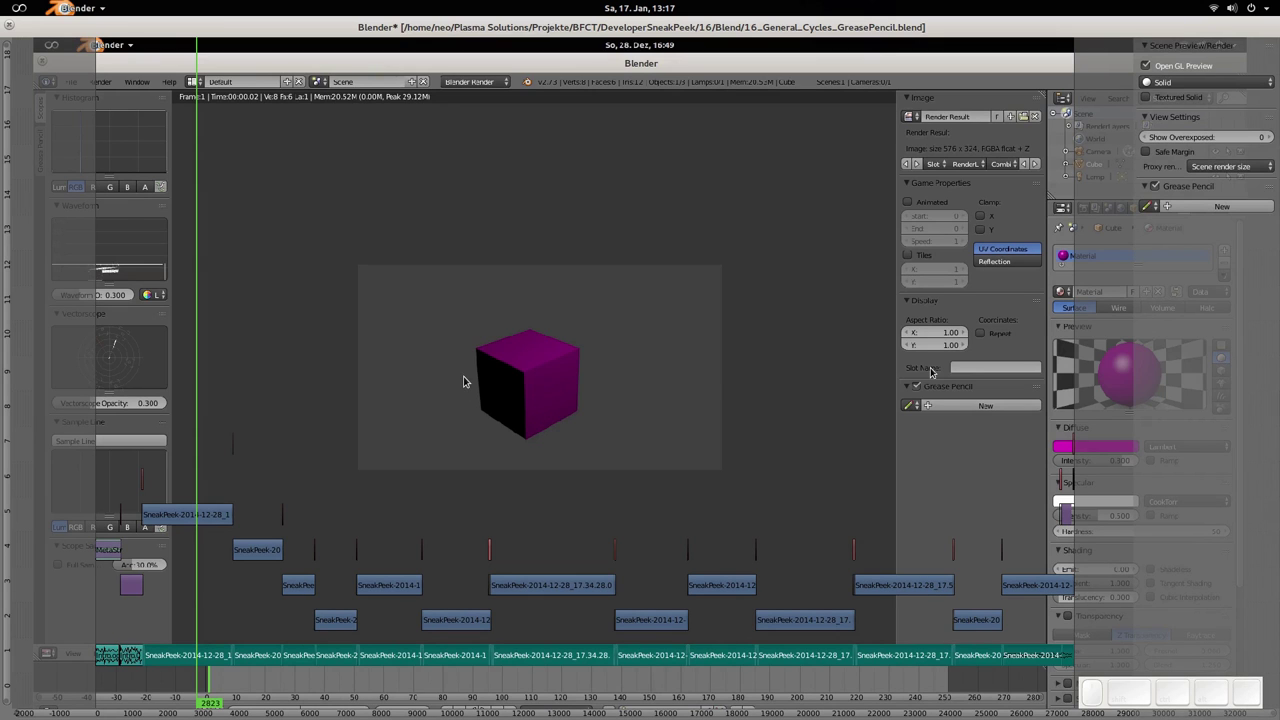
pyautogui.click(446, 322)
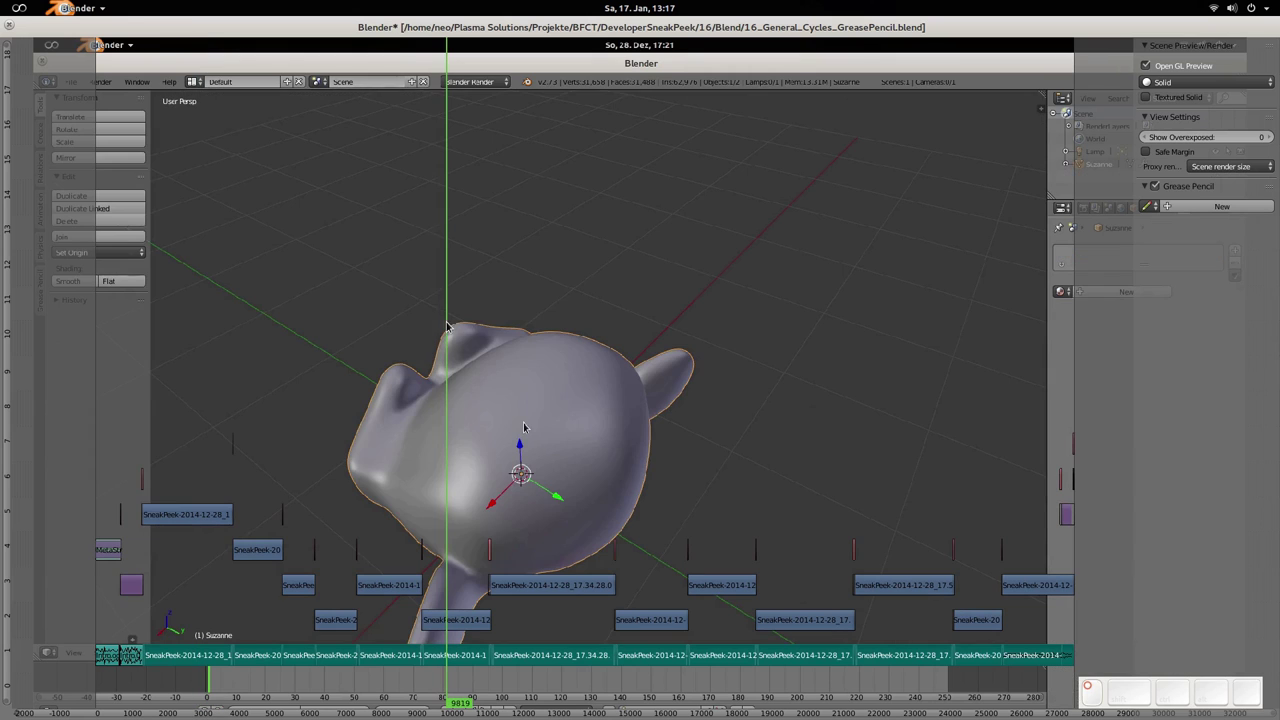
pyautogui.moveTo(491, 310); pyautogui.dragTo(391, 311)
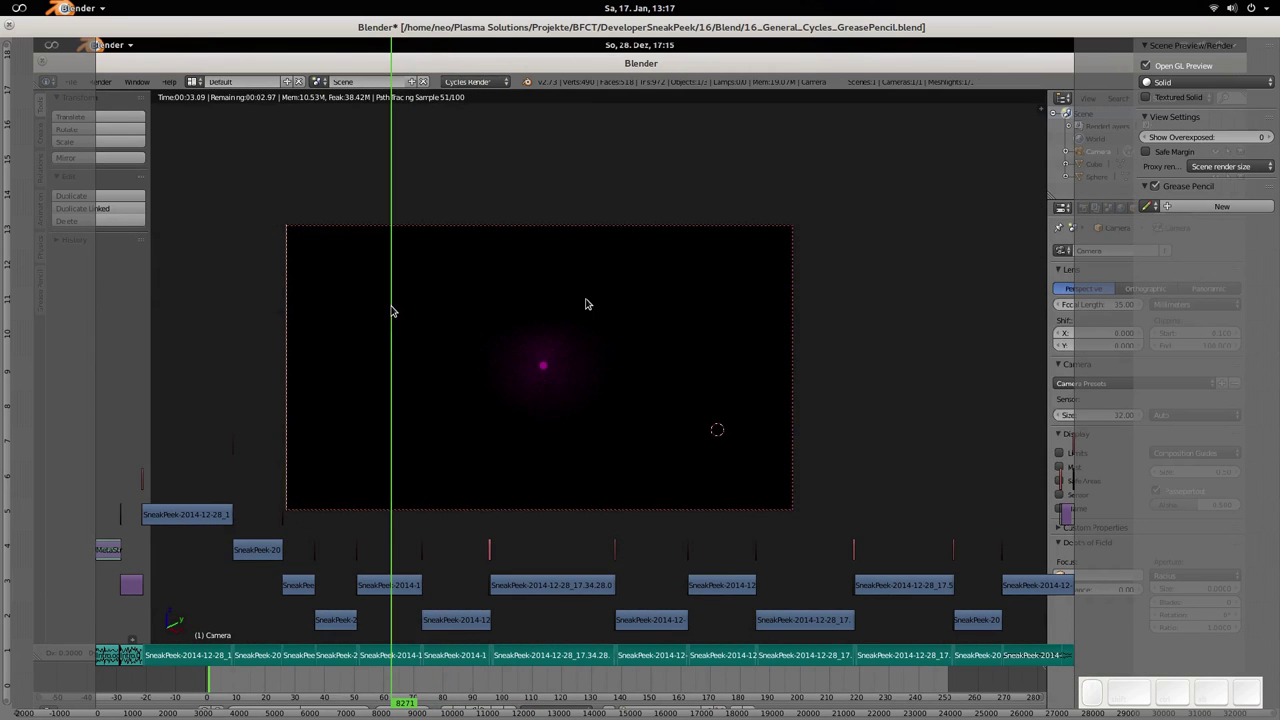
pyautogui.click(200, 375)
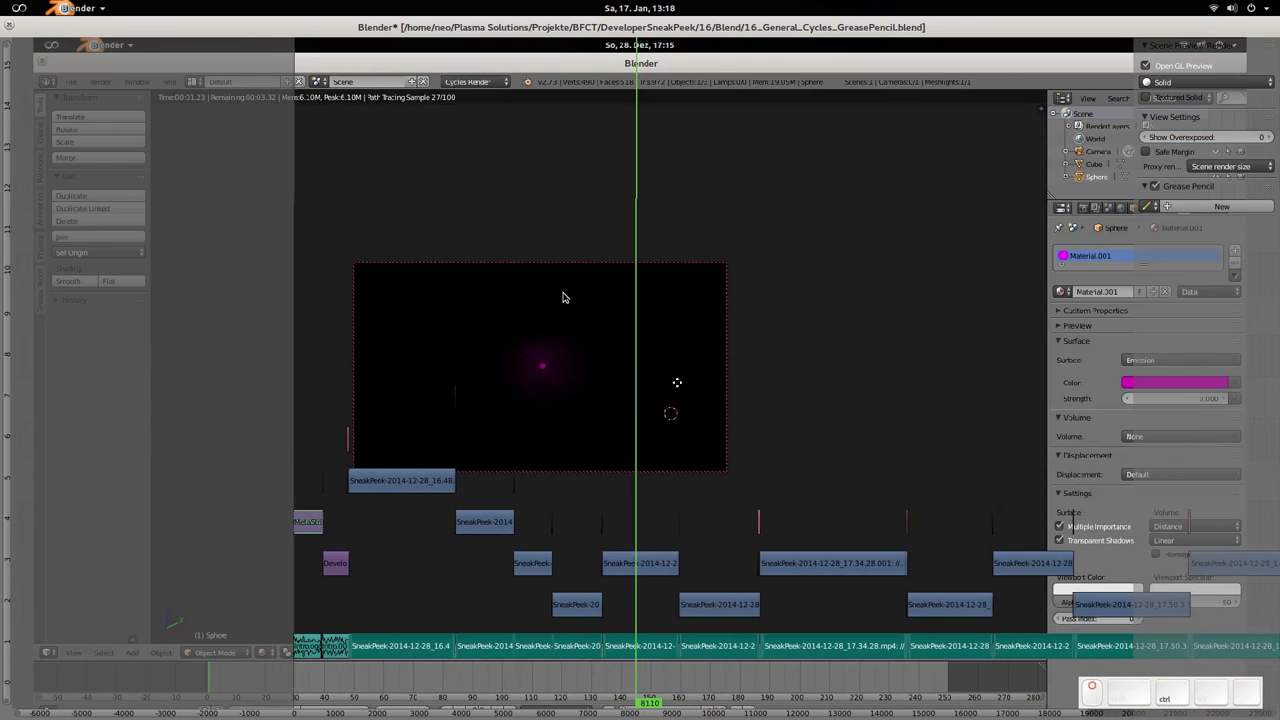
# Select the Intro.ogg sound strip, then return to the normal layout with the backdrop preview off
pyautogui.rightClick(263, 651)
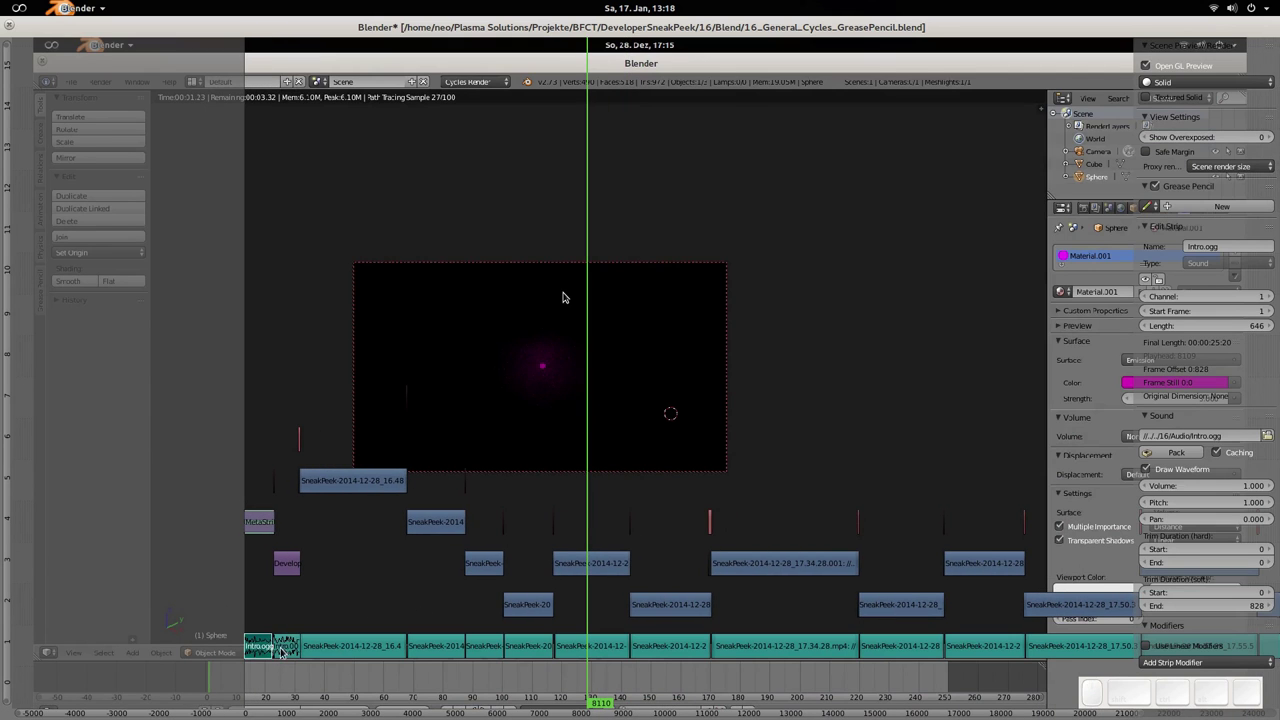
pyautogui.rightClick(288, 650)
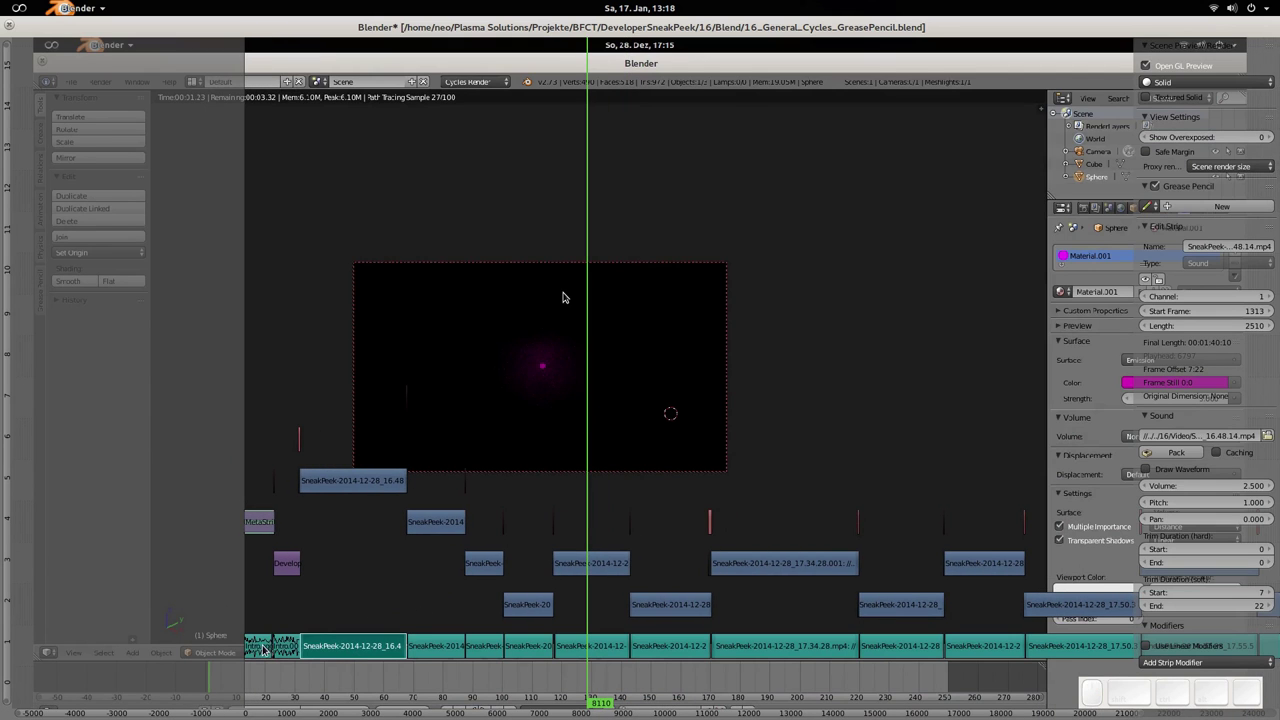
pyautogui.rightClick(264, 650)
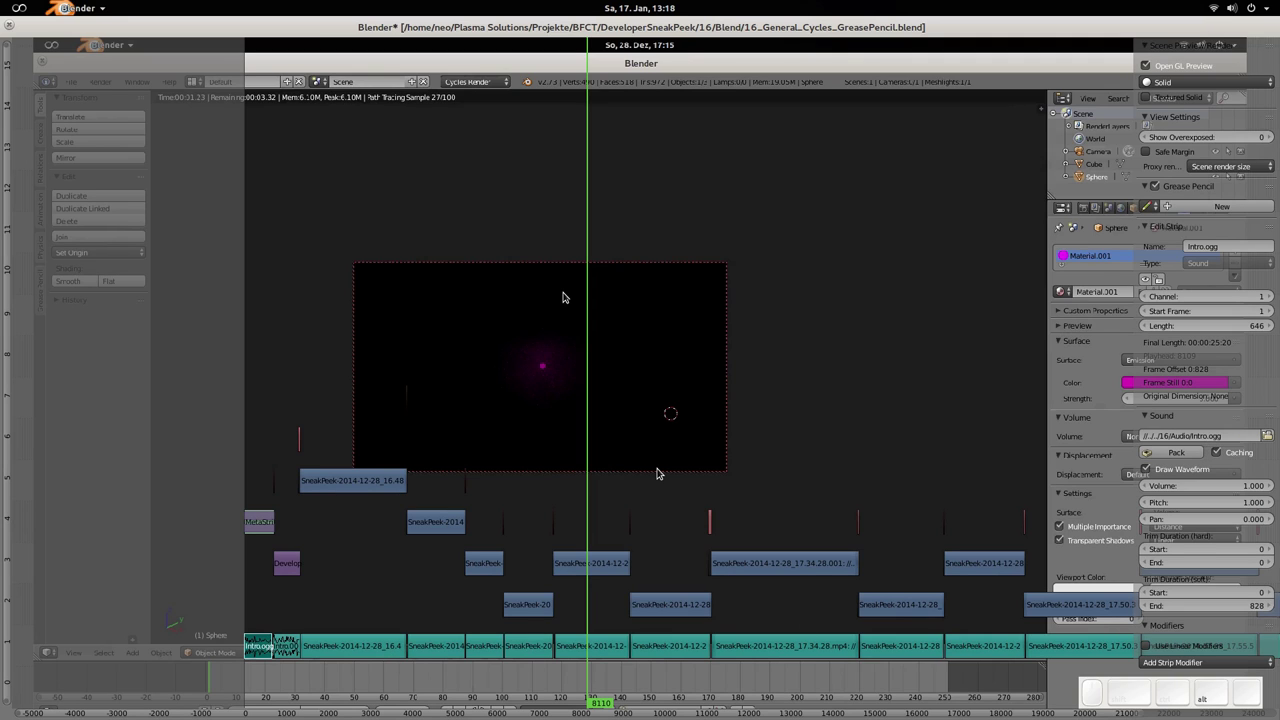
pyautogui.press('F10')
pyautogui.click(440, 657)
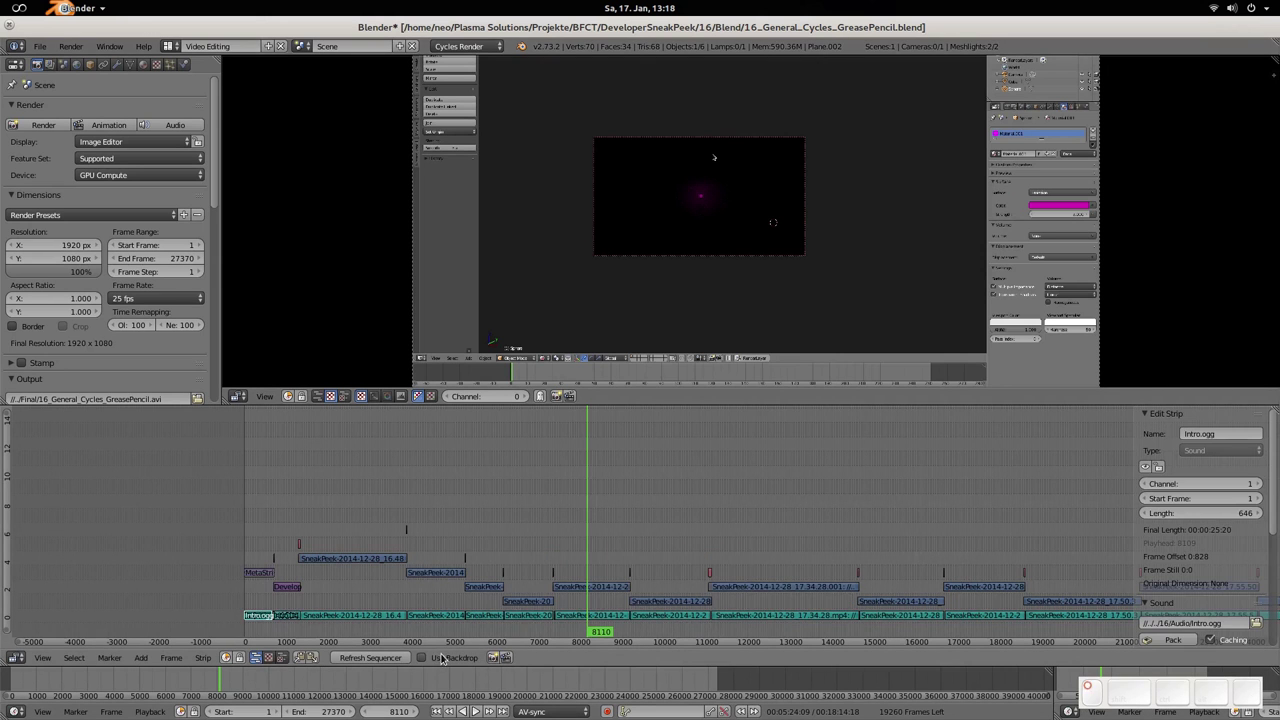
# Move the playhead to frame 2989, showing the cube render shot
pyautogui.click(372, 528)
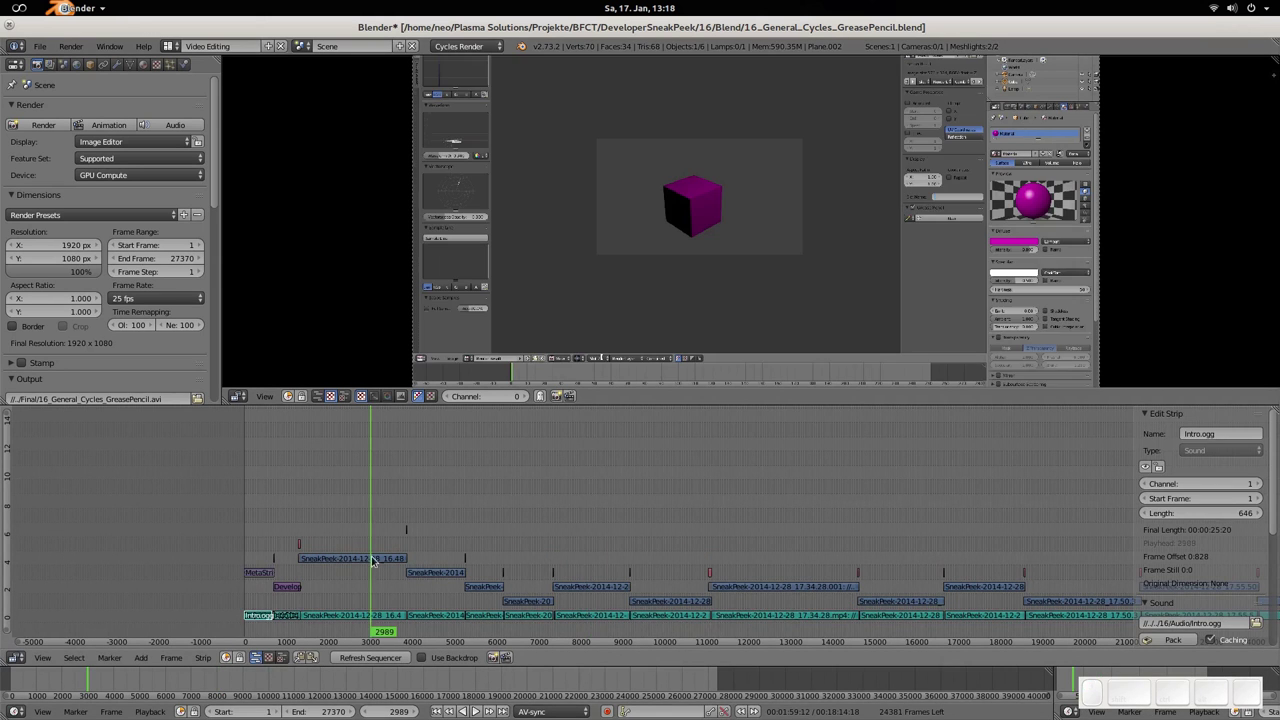
pyautogui.scroll(5, 380, 578)
pyautogui.keyDown('ctrl'); pyautogui.scroll(10, 295, 576); pyautogui.keyUp('ctrl')
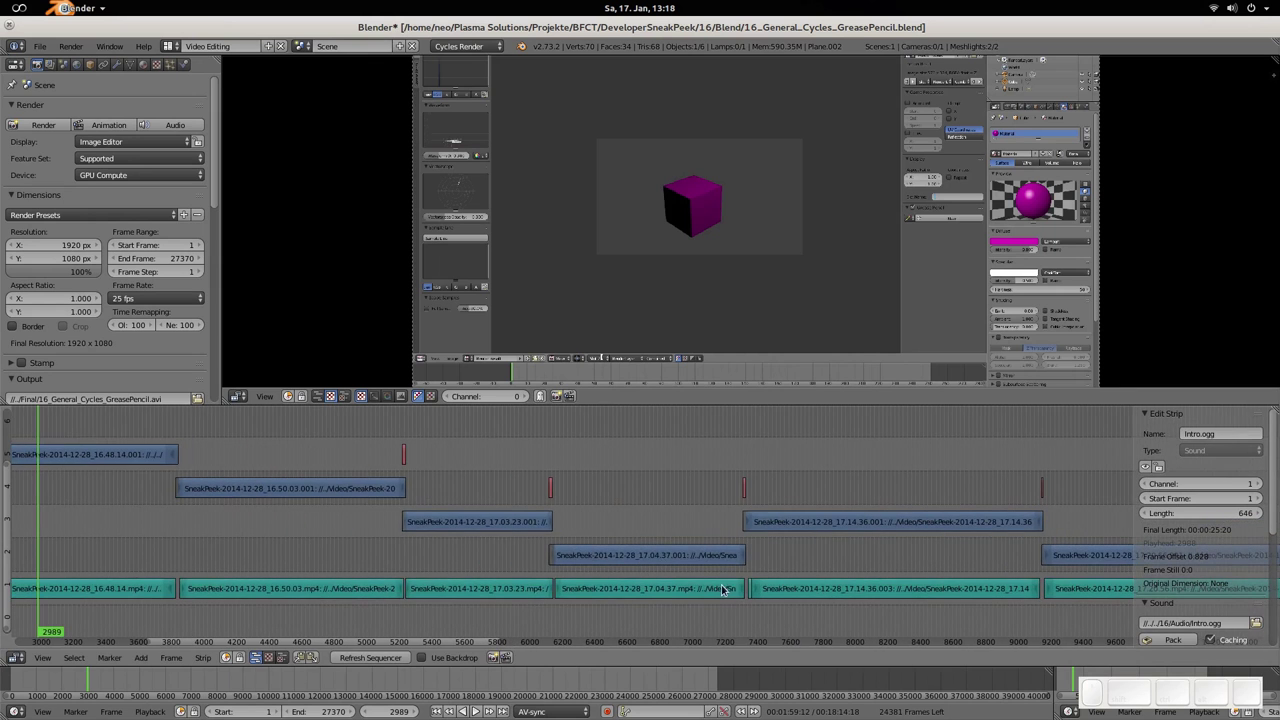
pyautogui.scroll(4, 325, 545)
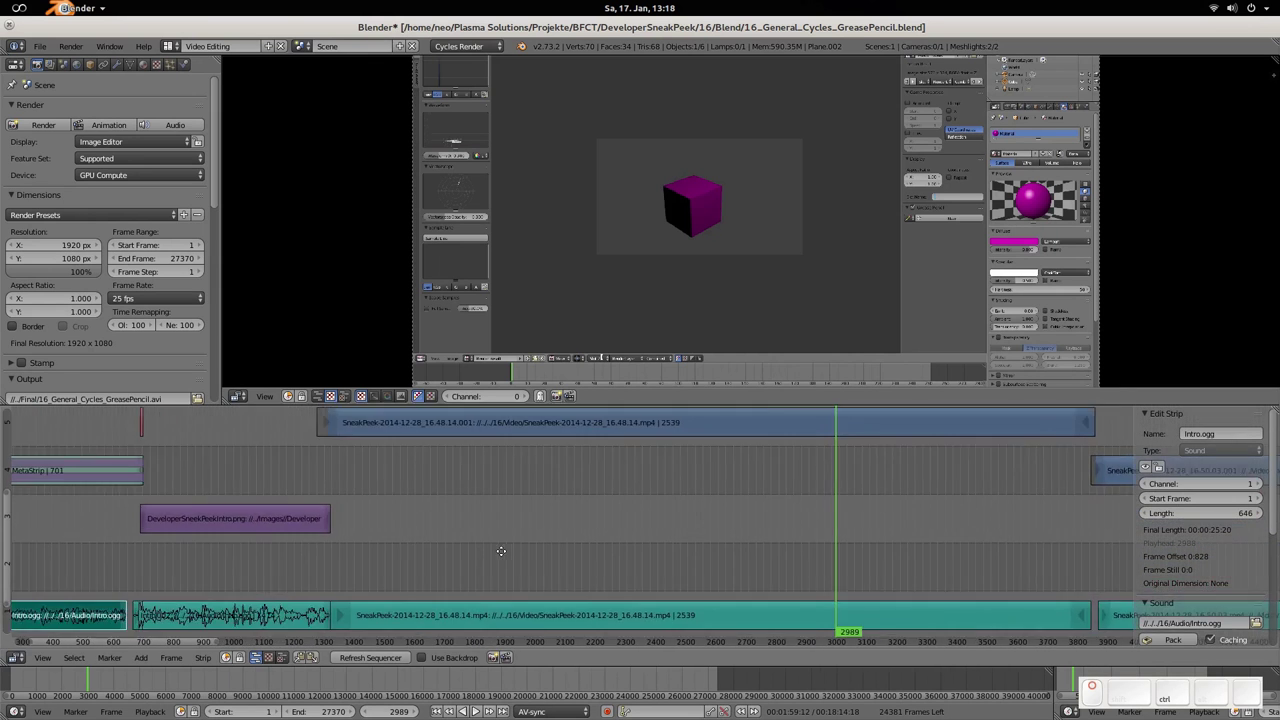
# Inspect the Intro.002 audio strip and the first SneakPeek clip's volume, then fit all strips into view
pyautogui.click(507, 570)
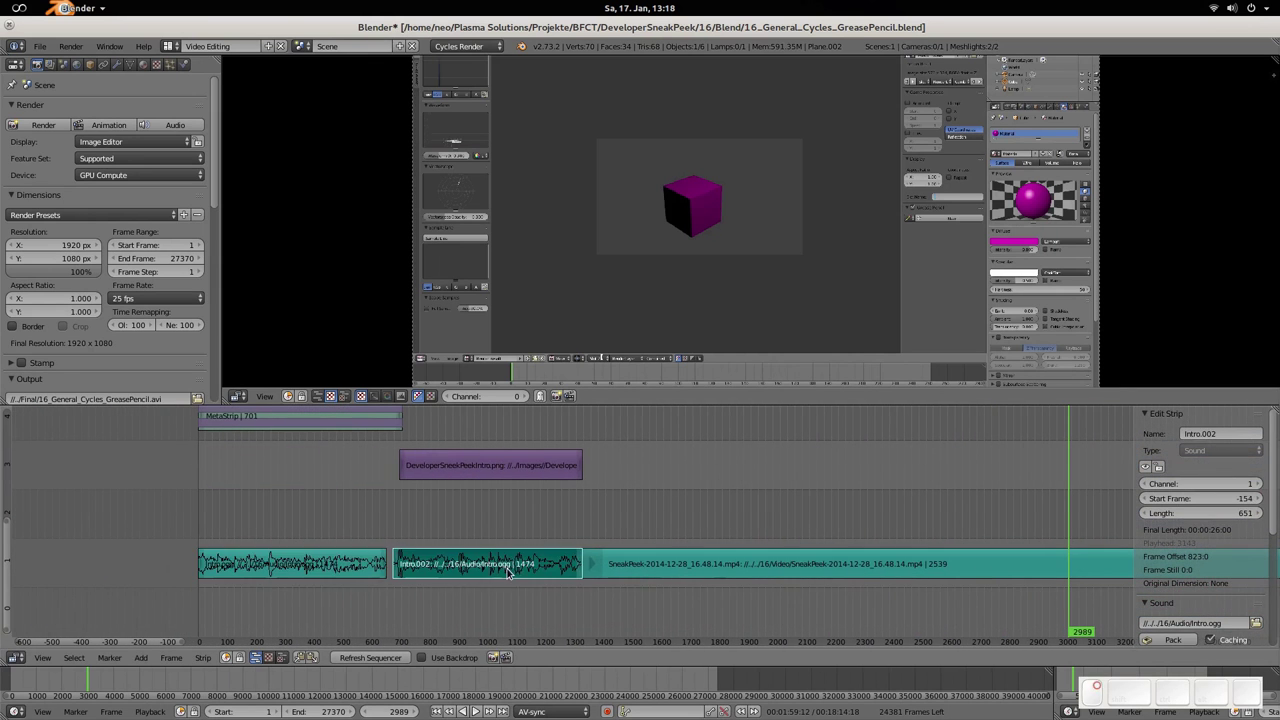
pyautogui.scroll(-4, 1178, 543)
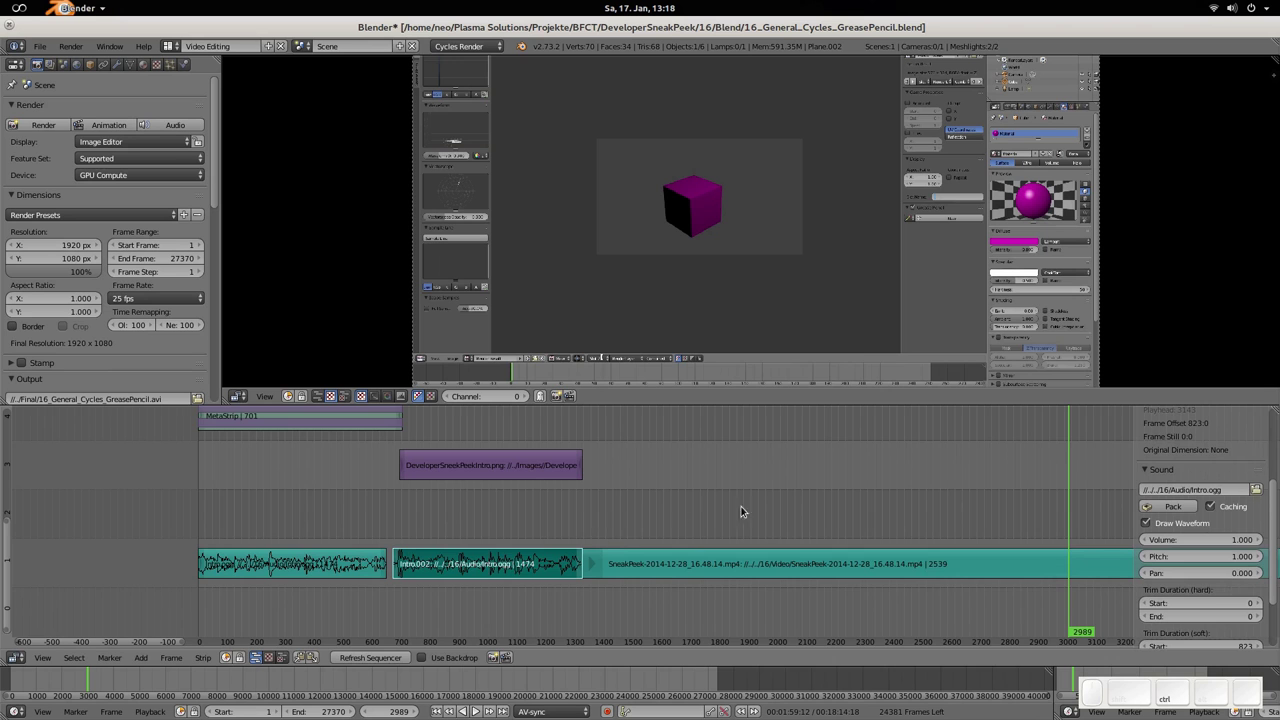
pyautogui.scroll(-6, 740, 512)
pyautogui.scroll(-4, 438, 514)
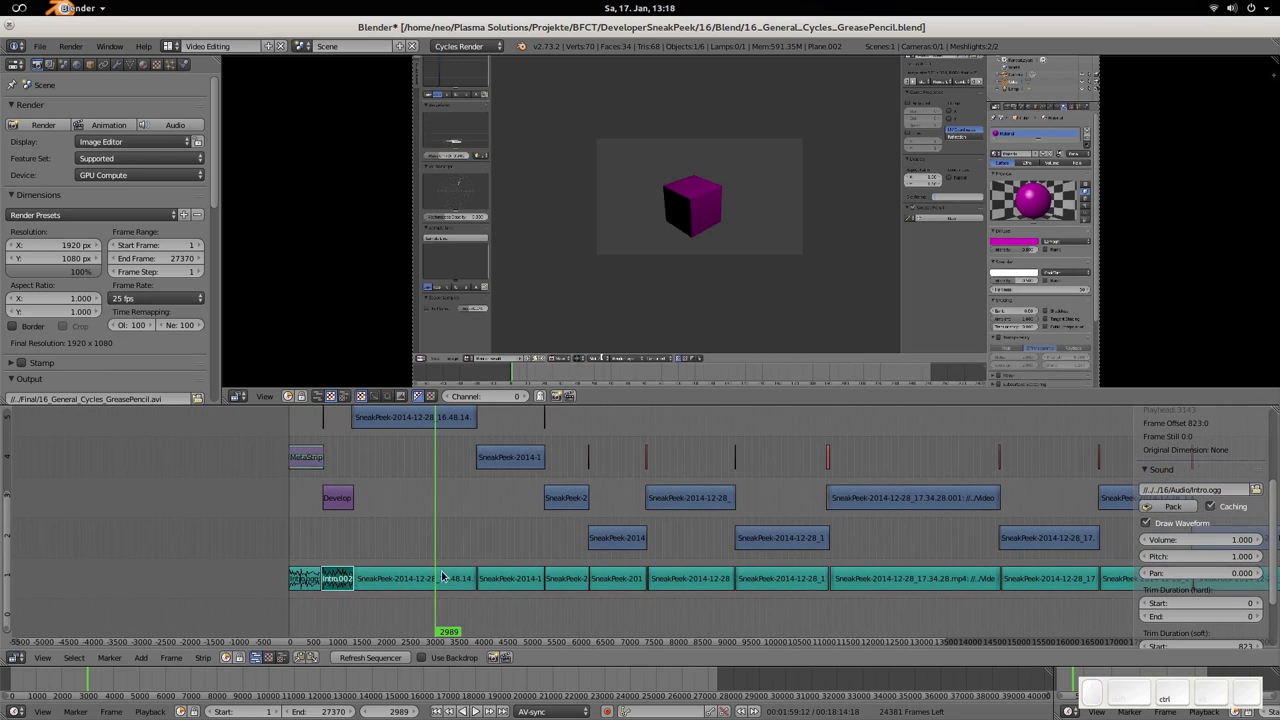
pyautogui.moveTo(1104, 583); pyautogui.dragTo(864, 533, button='middle')
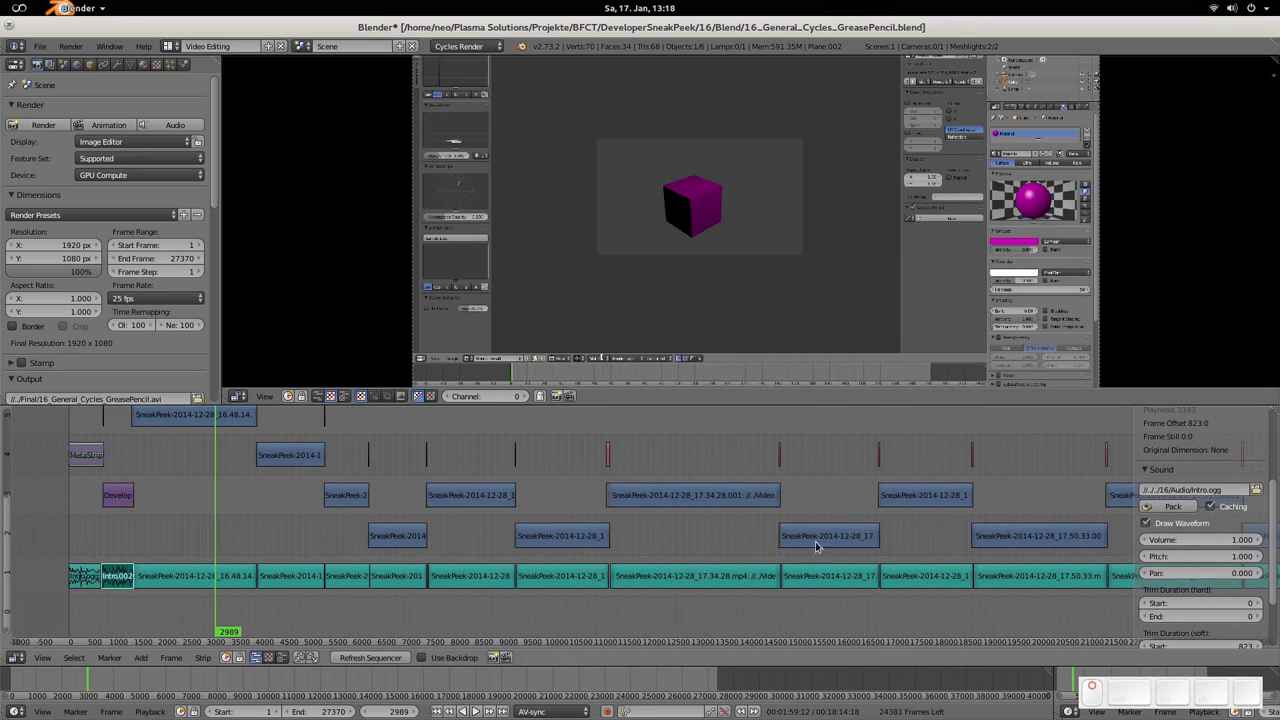
pyautogui.rightClick(185, 578)
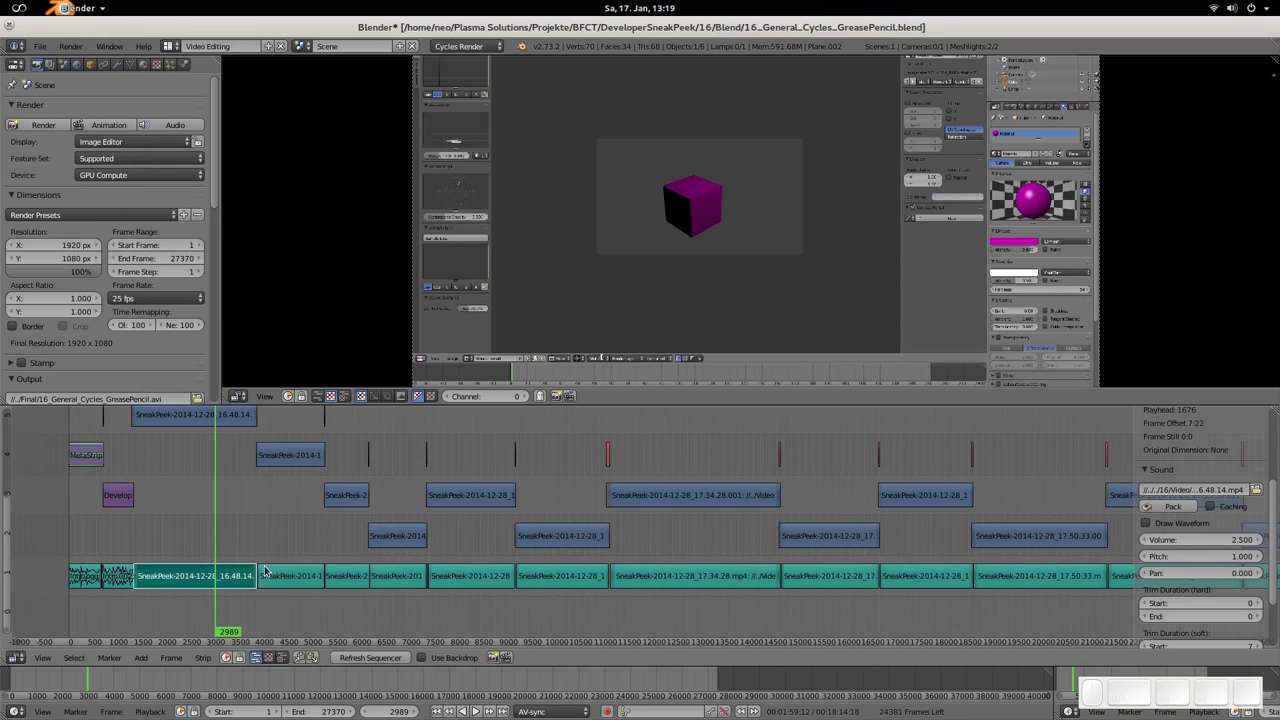
pyautogui.keyDown('ctrl'); pyautogui.hscroll(3, 690, 578); pyautogui.keyUp('ctrl')
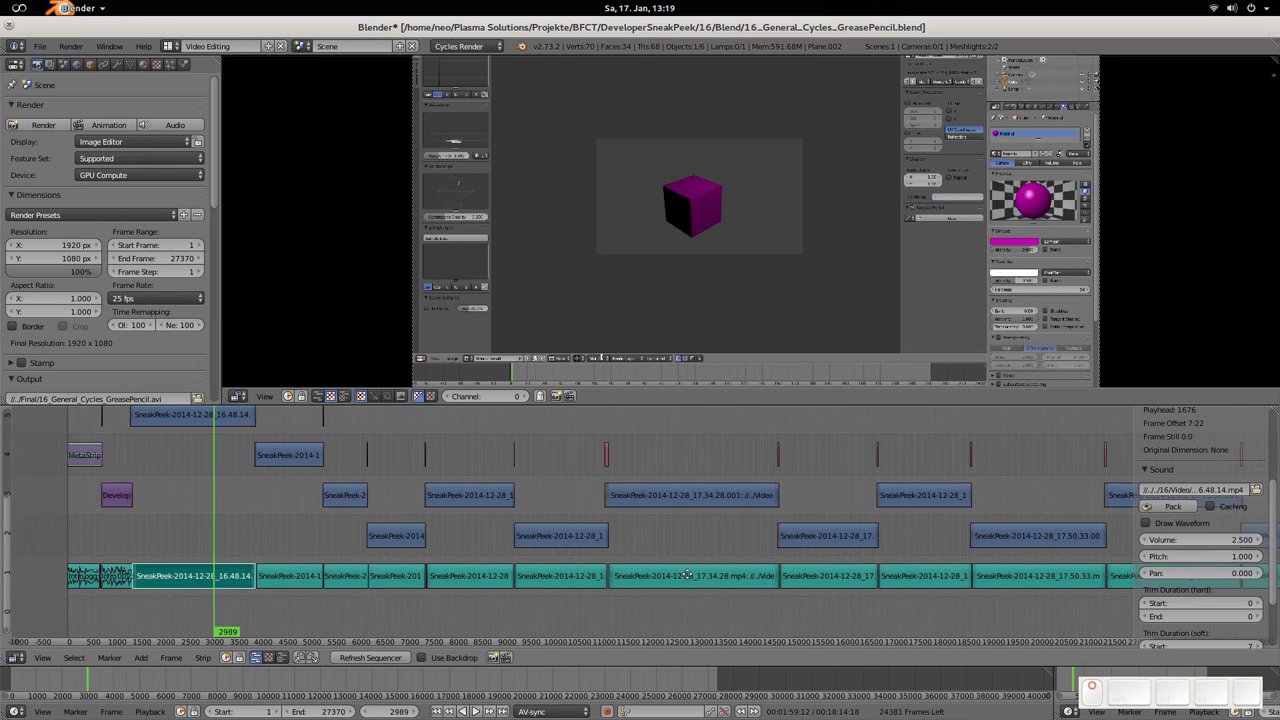
pyautogui.press('Home')
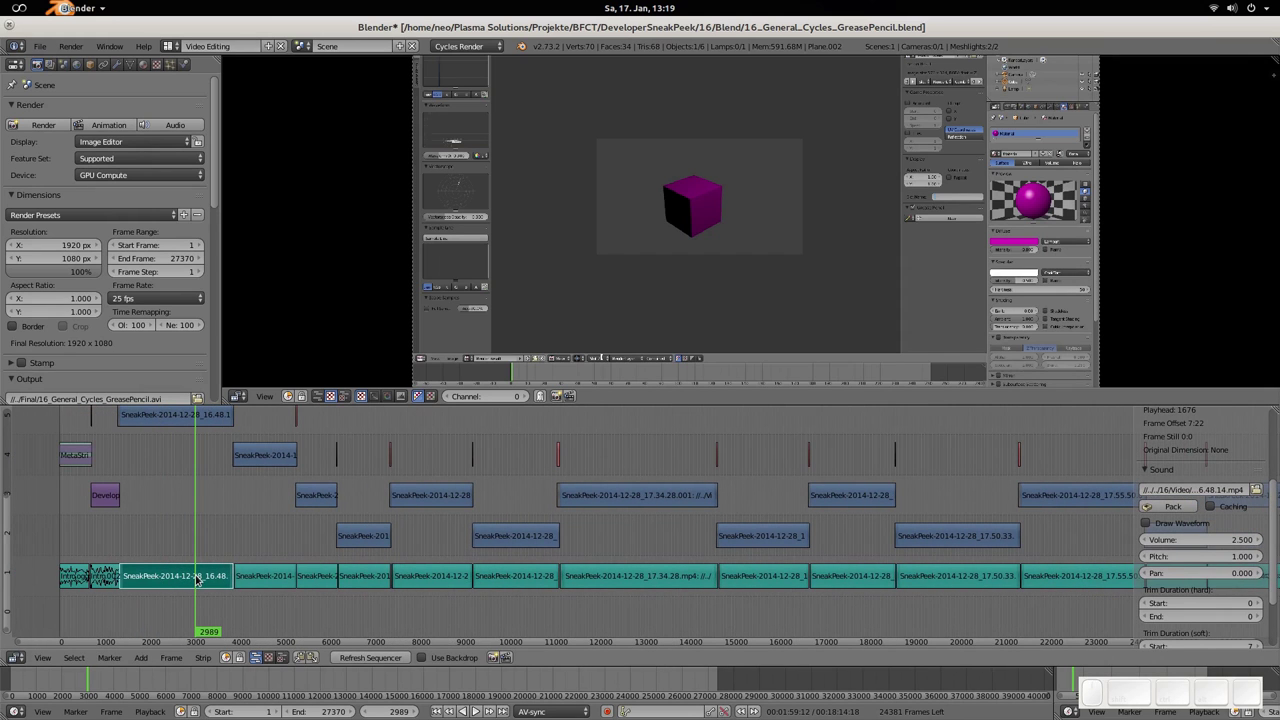
# Browse the Strip menu's editing operations without choosing any
pyautogui.click(203, 658)
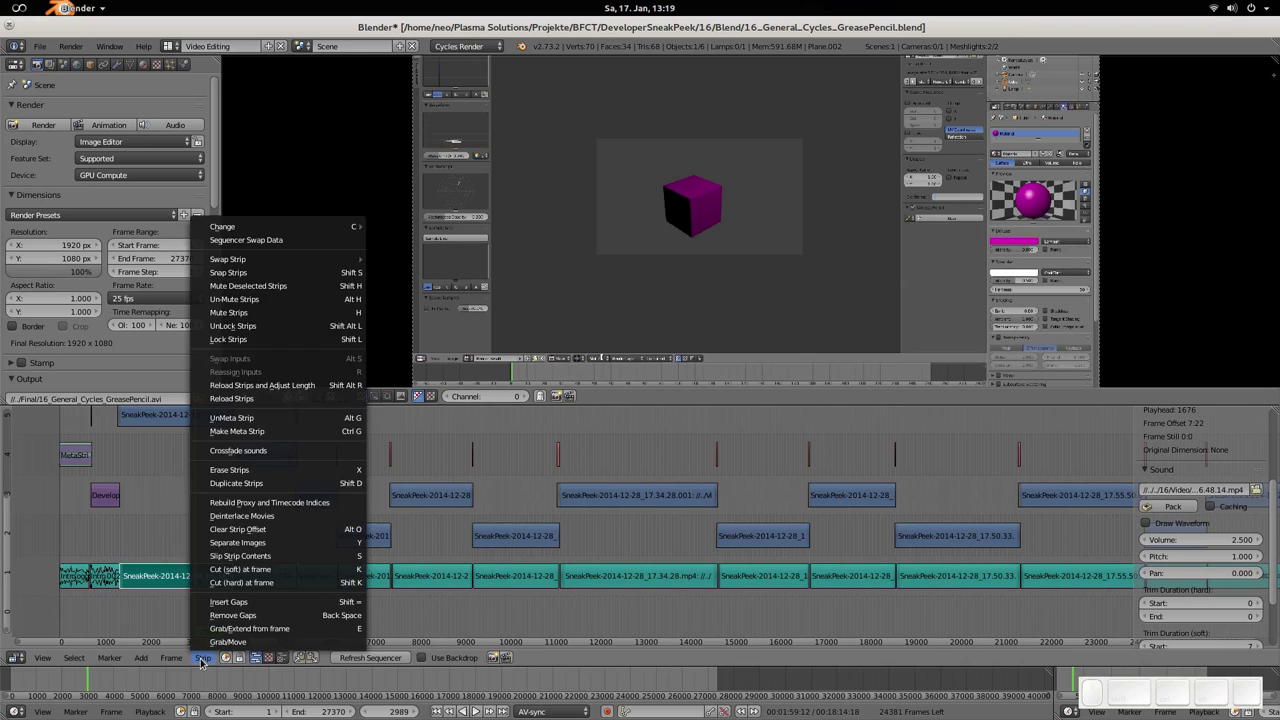
pyautogui.moveTo(74, 657)
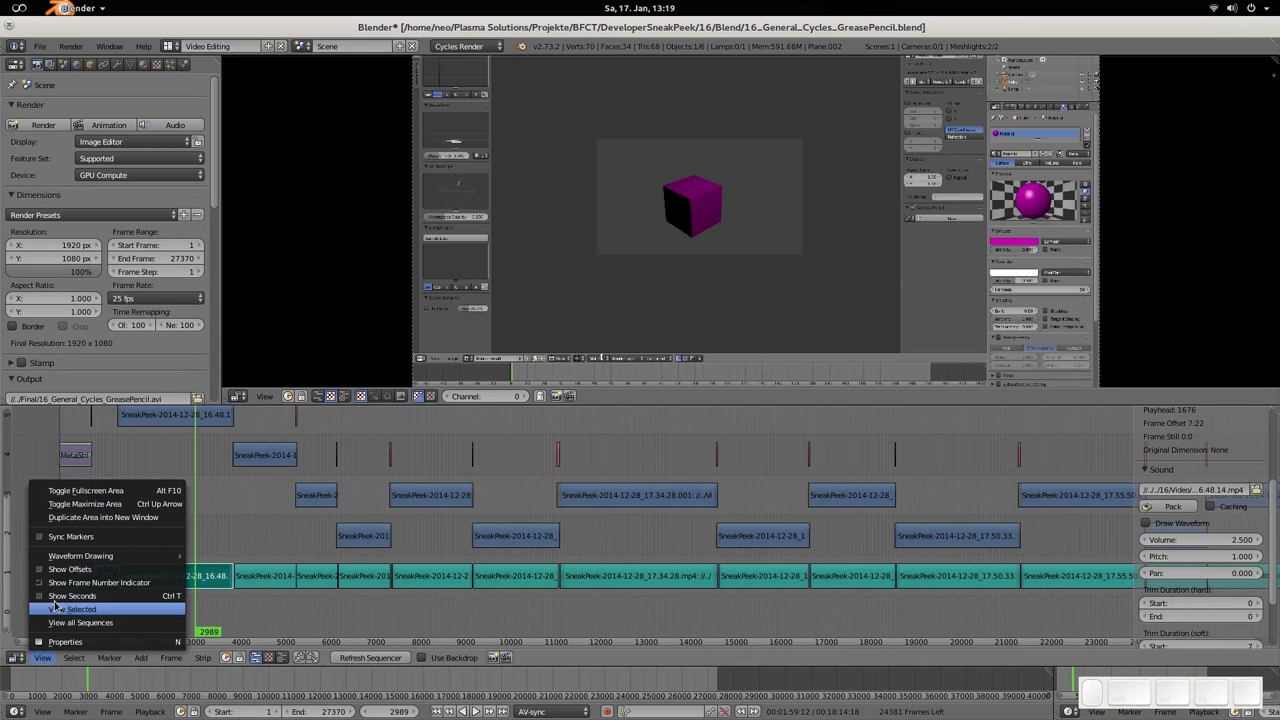
pyautogui.moveTo(84, 558)
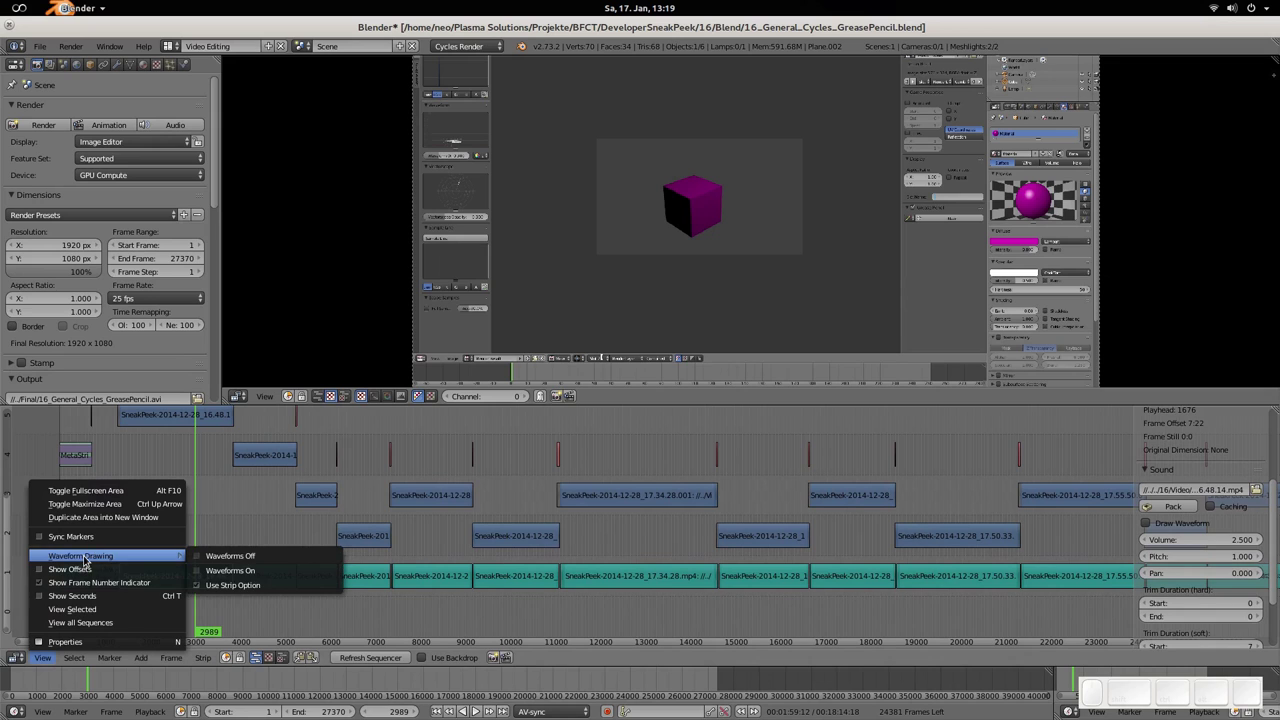
pyautogui.click(240, 585)
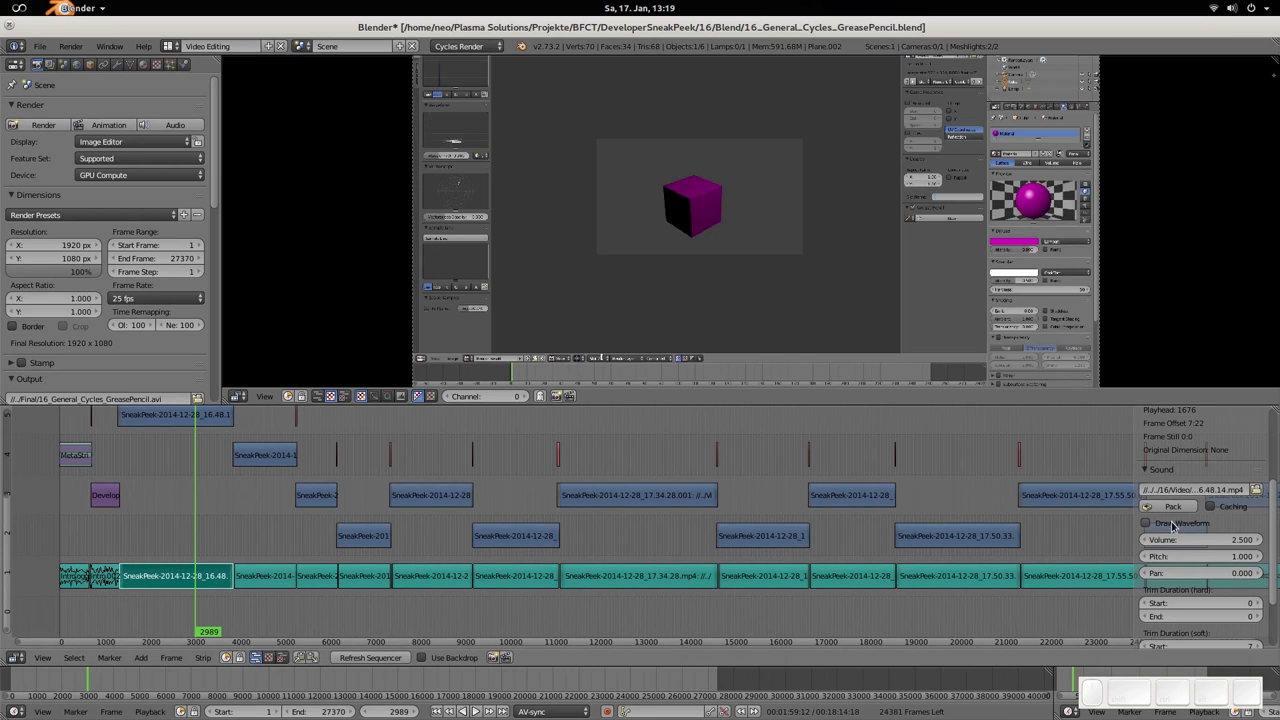
# Turn on View > Waveform Drawing > Waveforms On and pan toward later frames
pyautogui.click(42, 658)
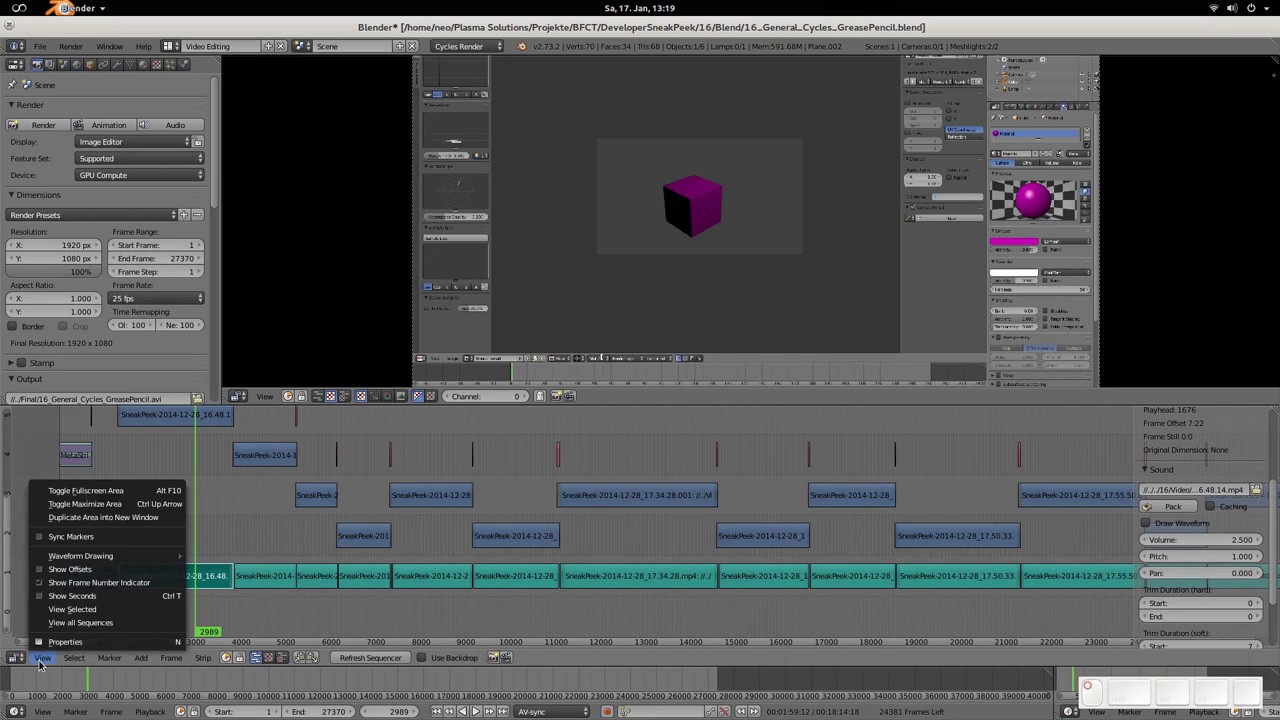
pyautogui.moveTo(97, 556)
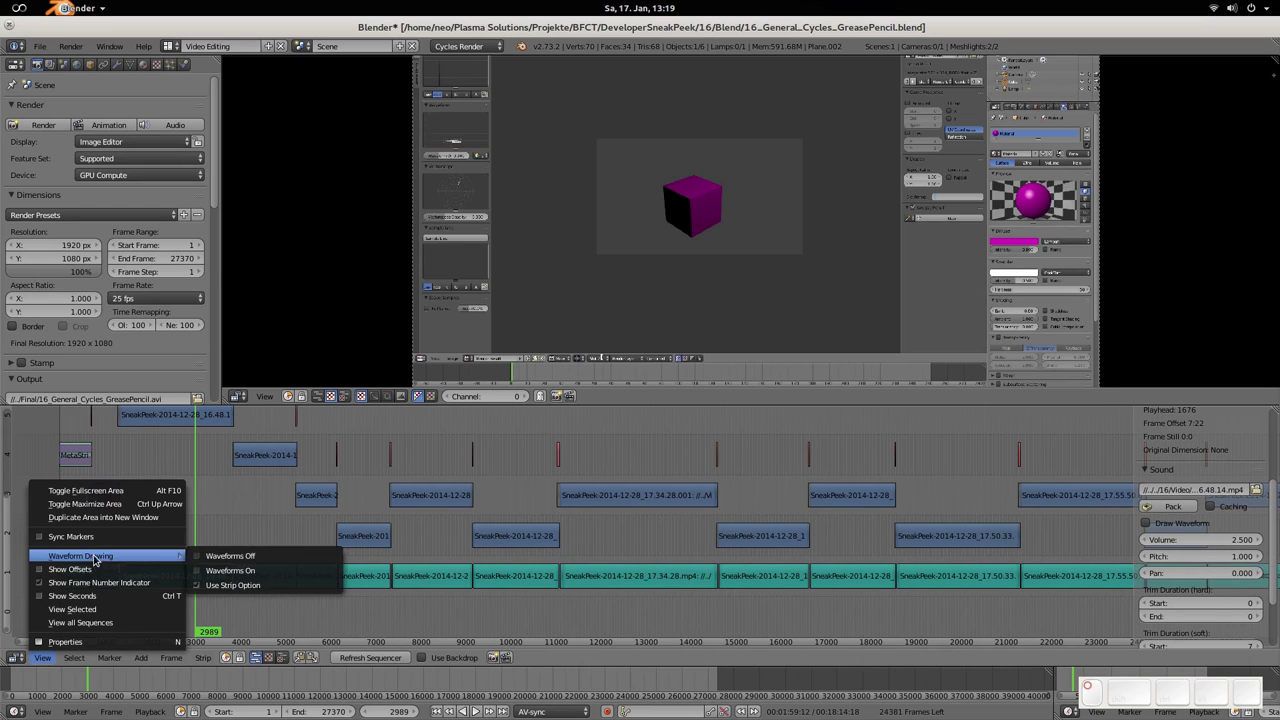
pyautogui.click(265, 573)
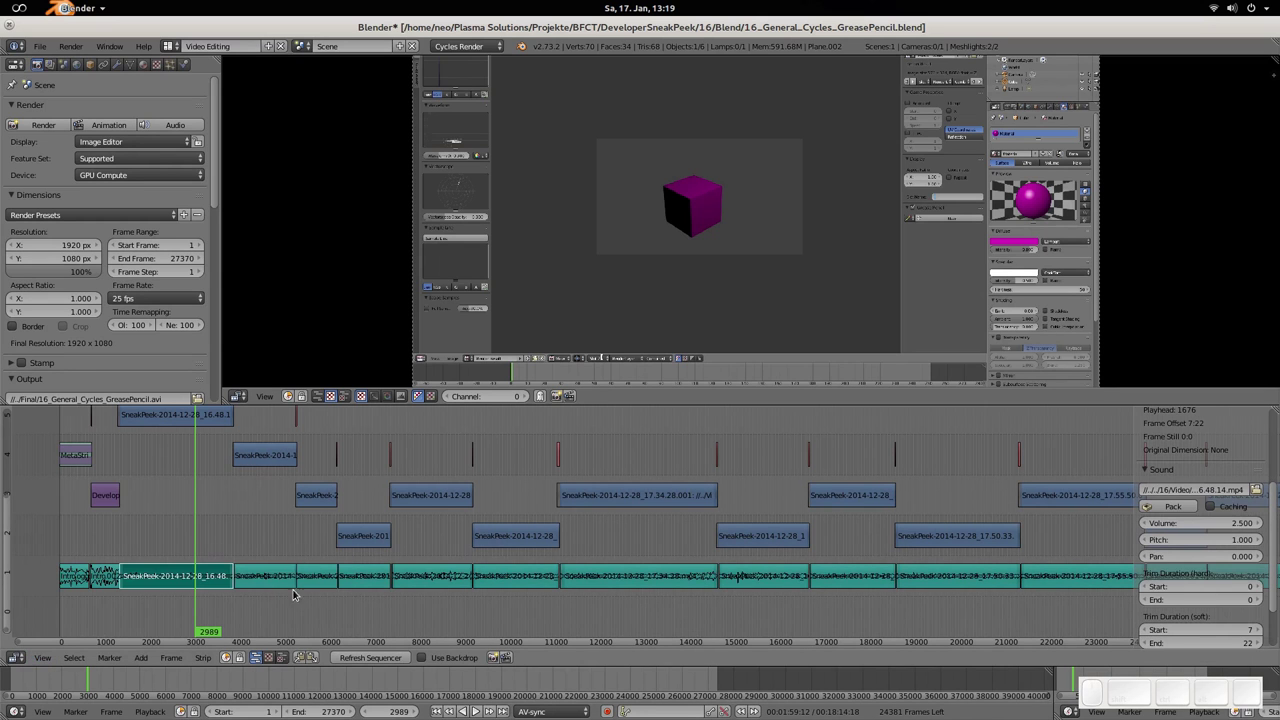
pyautogui.moveTo(627, 596); pyautogui.dragTo(530, 588, button='middle')
pyautogui.keyDown('ctrl'); pyautogui.hscroll(4, 530, 588); pyautogui.keyUp('ctrl')
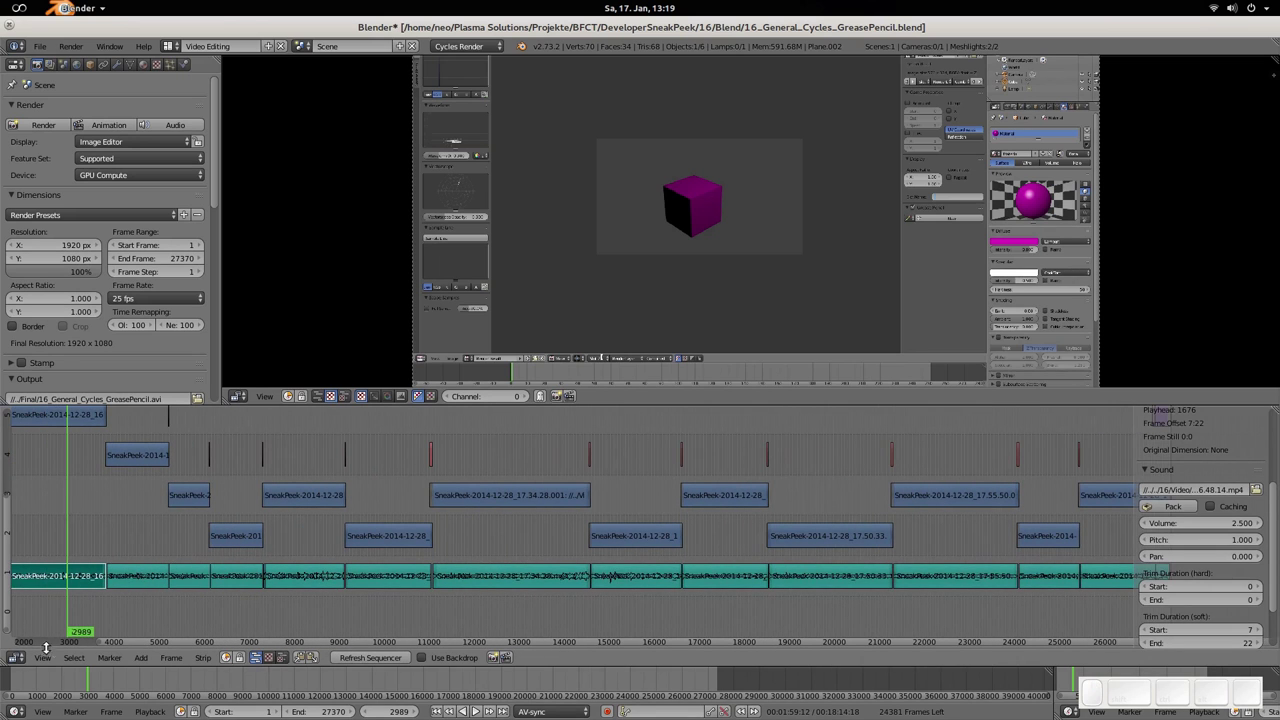
# Switch waveform drawing back to Waveforms Off
pyautogui.click(43, 657)
pyautogui.moveTo(100, 556)
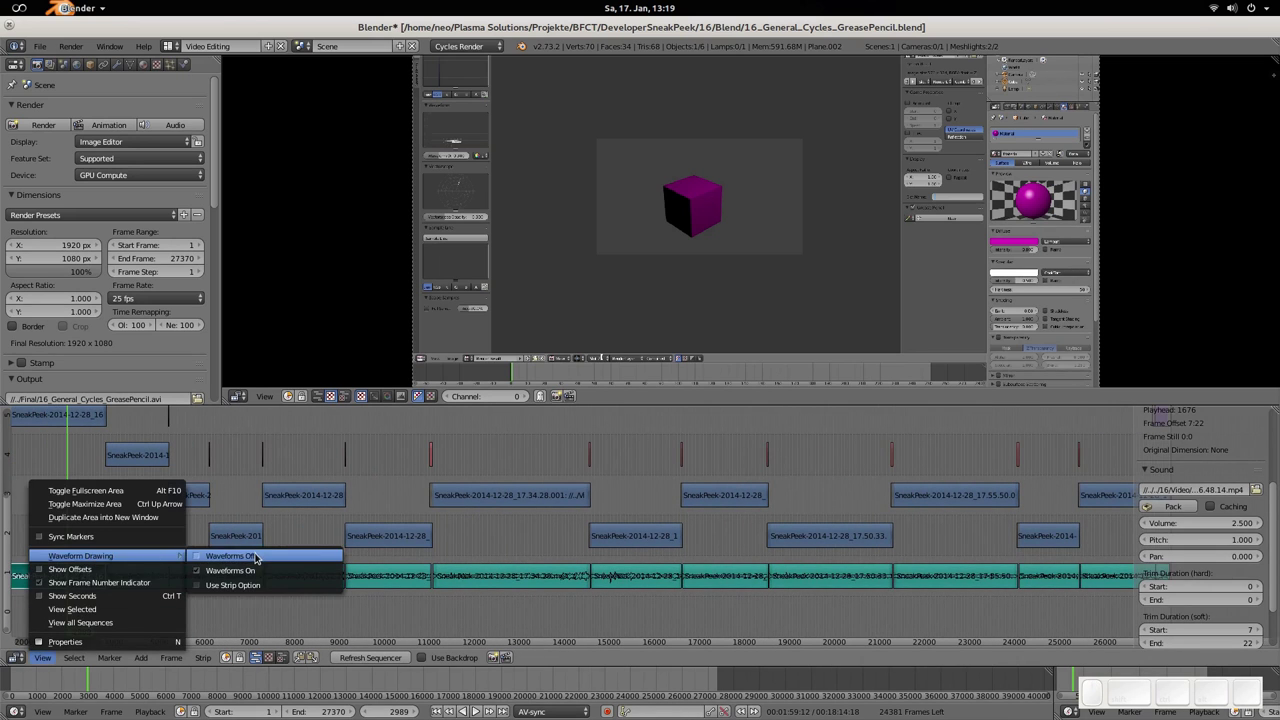
pyautogui.click(256, 557)
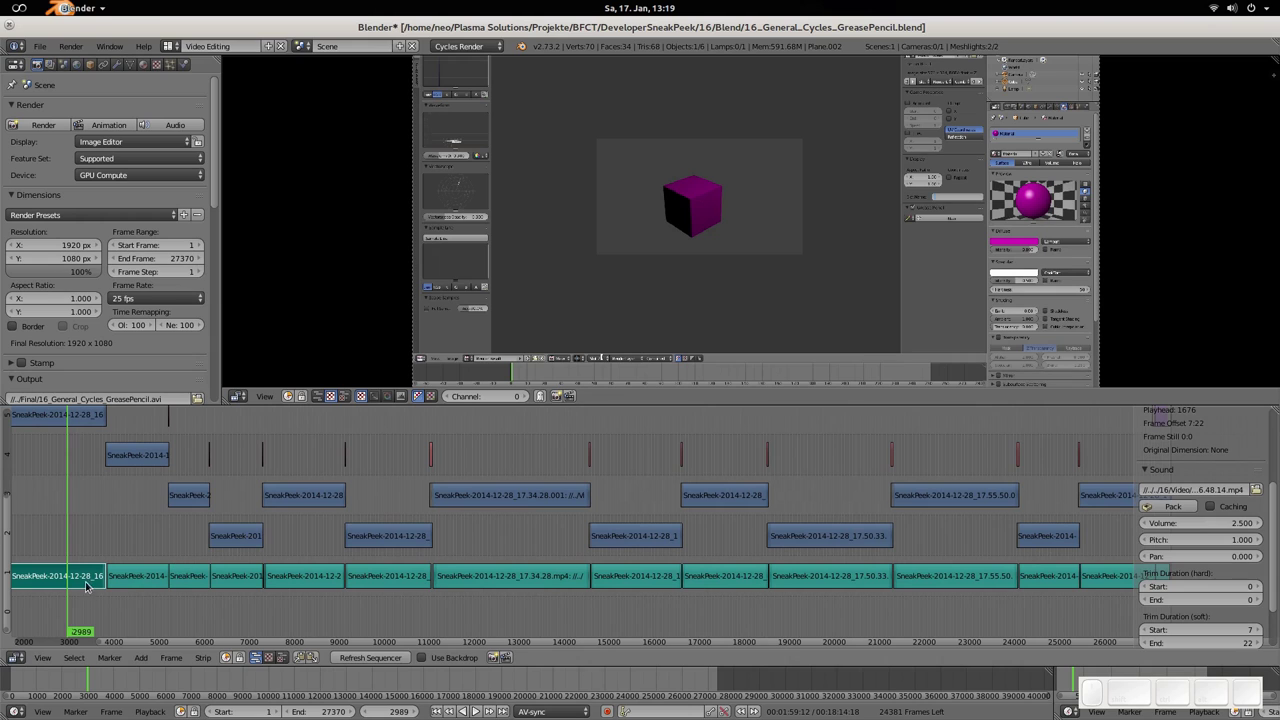
# At frame 12918, select the channel-3 strip and slip its footage, ending at the original offset
pyautogui.click(517, 538)
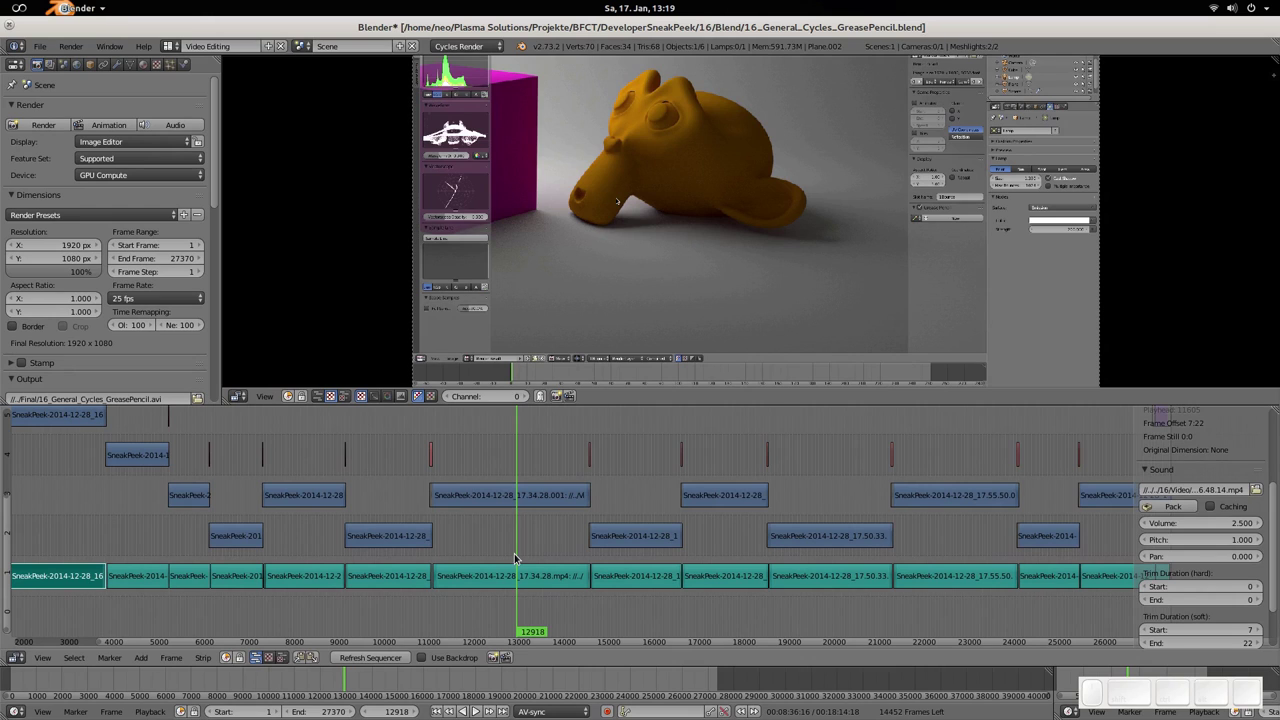
pyautogui.rightClick(487, 498)
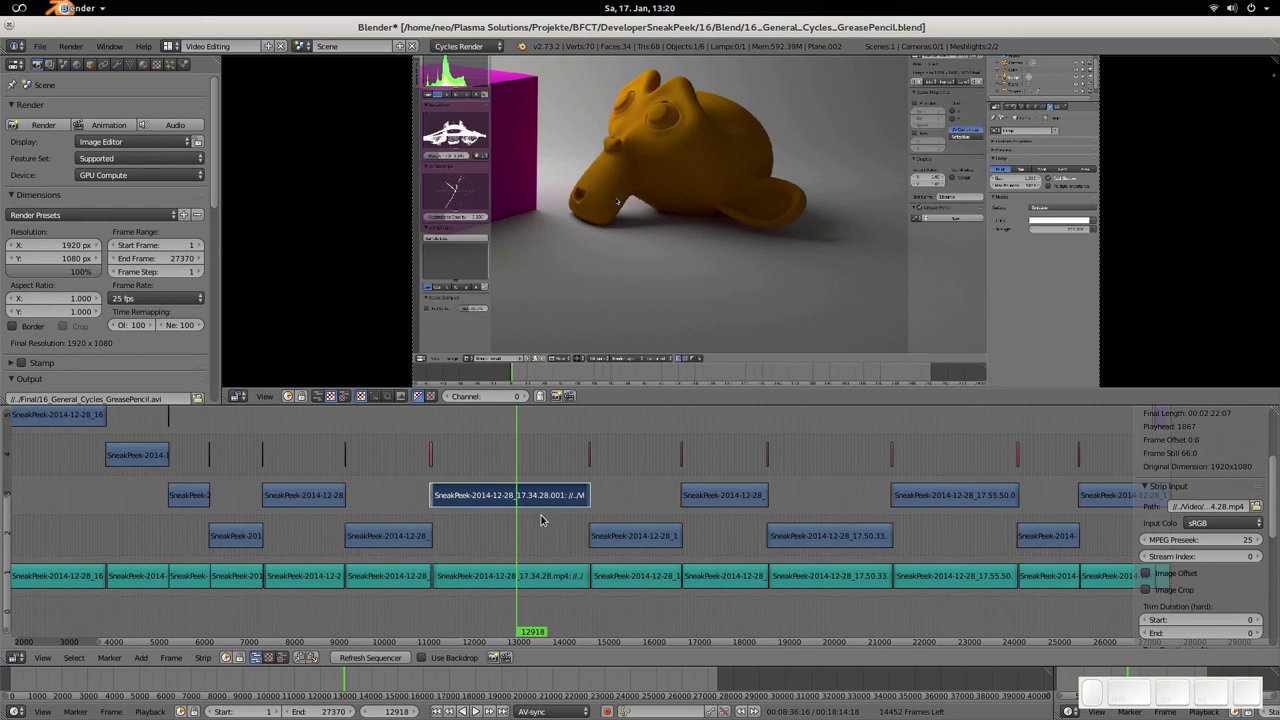
pyautogui.moveTo(543, 517); pyautogui.dragTo(539, 568, button='middle')
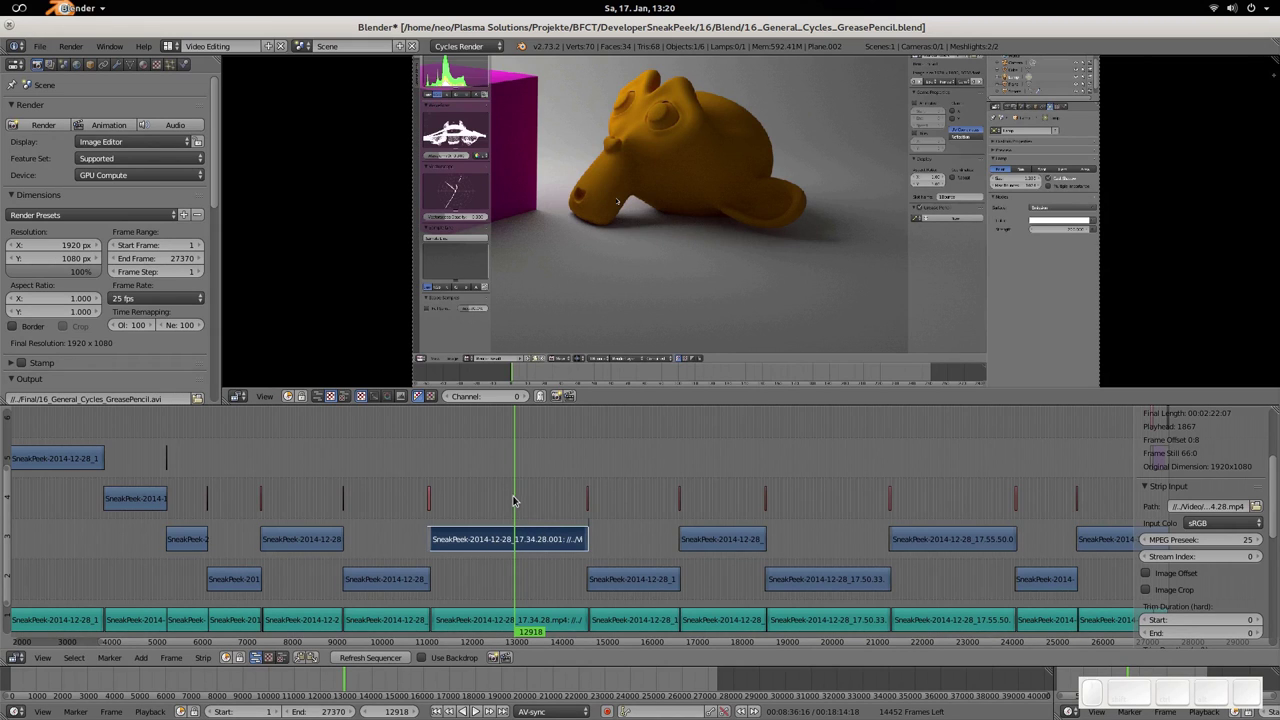
pyautogui.press('s')
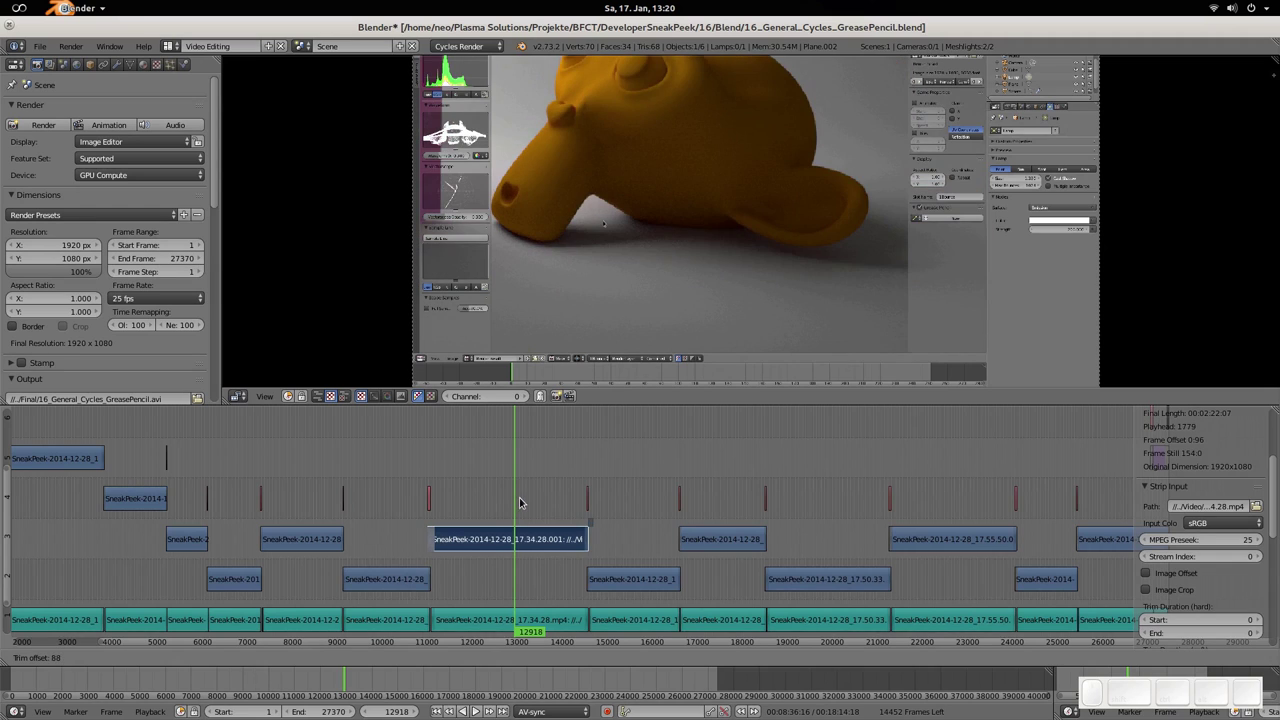
pyautogui.click(521, 503)
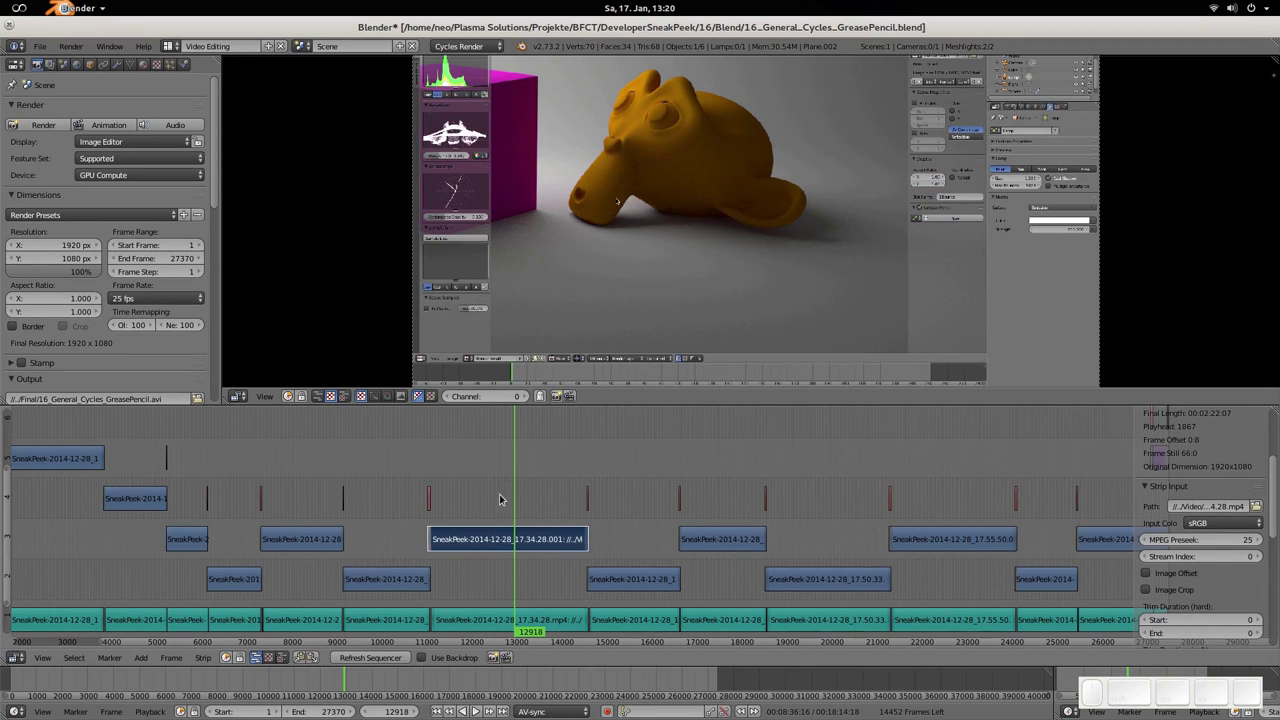
pyautogui.hotkey('ctrl', 'shift', 'r')
pyautogui.hotkey('ctrl', 'shift', 'r')
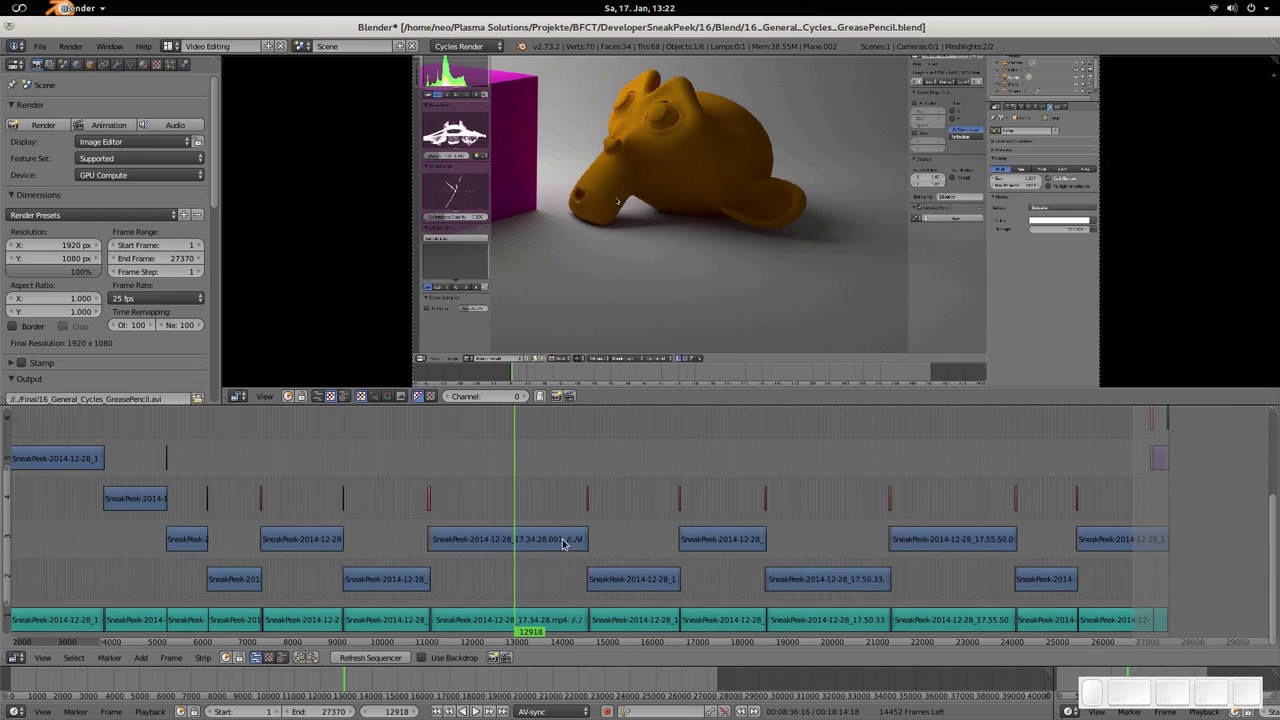
# Move the channel-2 strip up to the top channel and nudge it slightly later in time
pyautogui.rightClick(638, 582)
pyautogui.moveTo(638, 582); pyautogui.dragTo(636, 458, button='right')
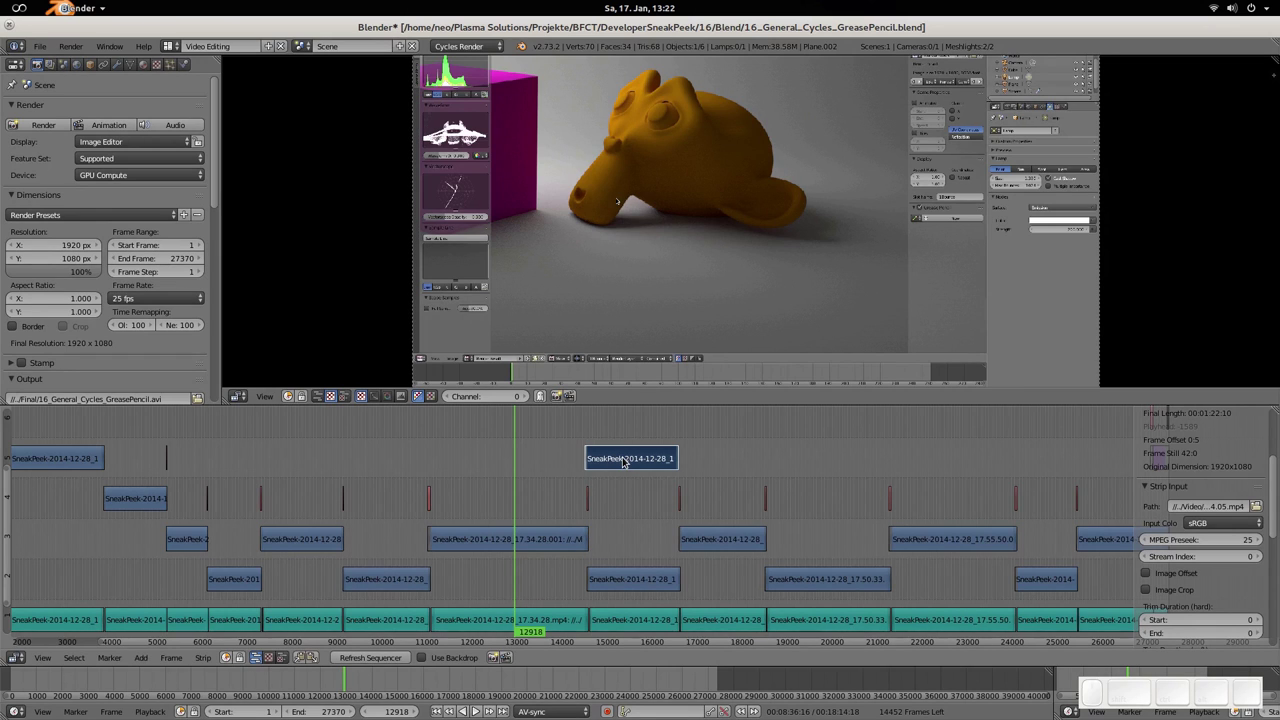
pyautogui.press('g')
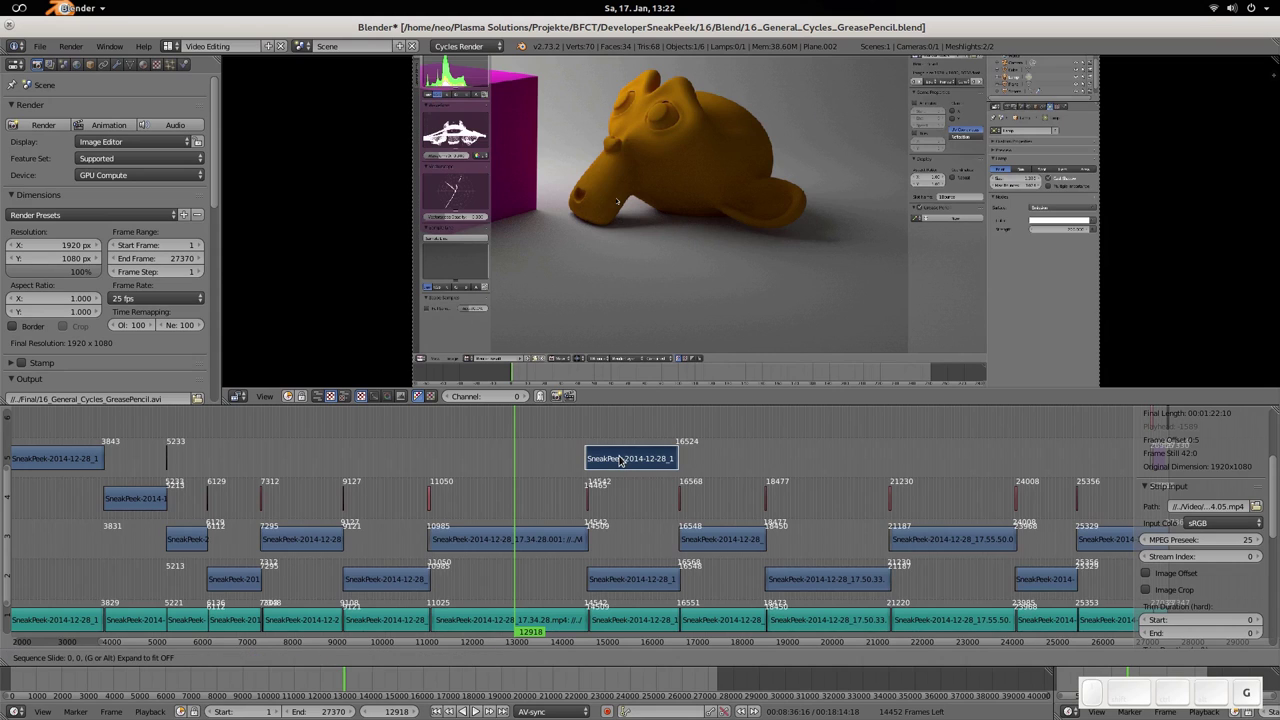
pyautogui.press('ctrl')
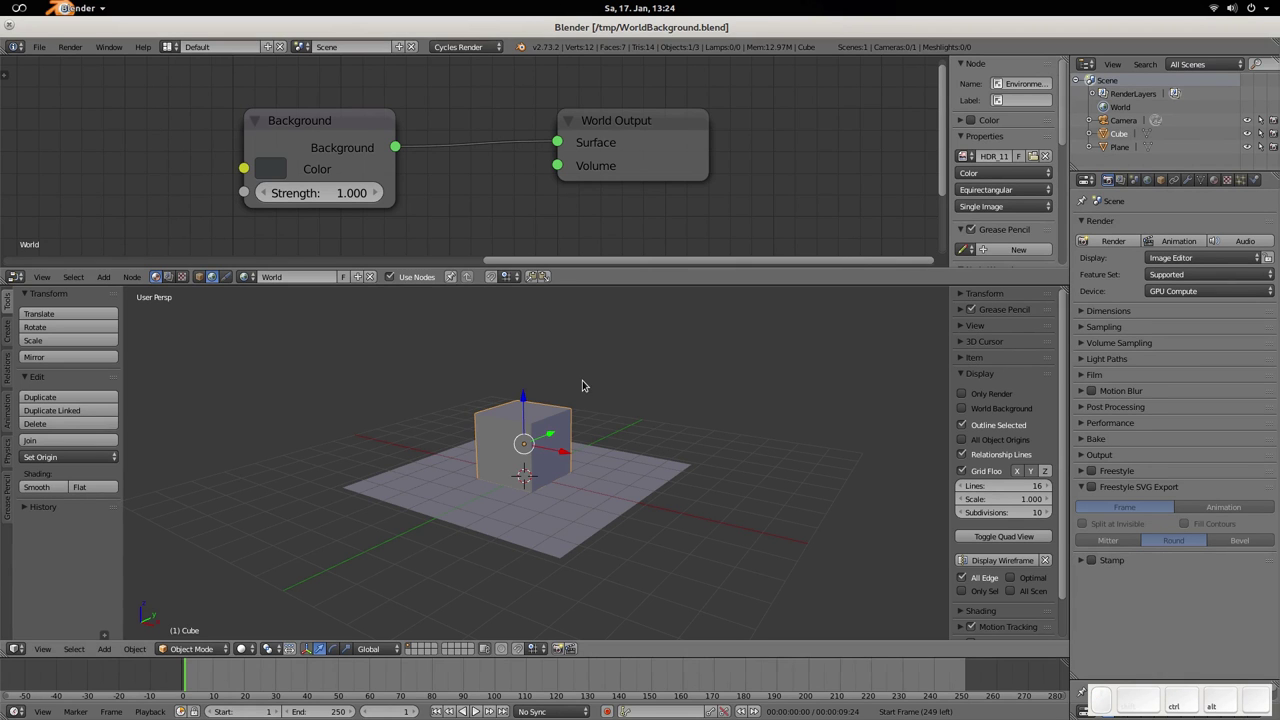
# Find the Freestyle SVG Exporter under Community add-ons by searching 'svg' and expand its details
pyautogui.hotkey('ctrl', 'alt', 'u')
pyautogui.click(575, 255)
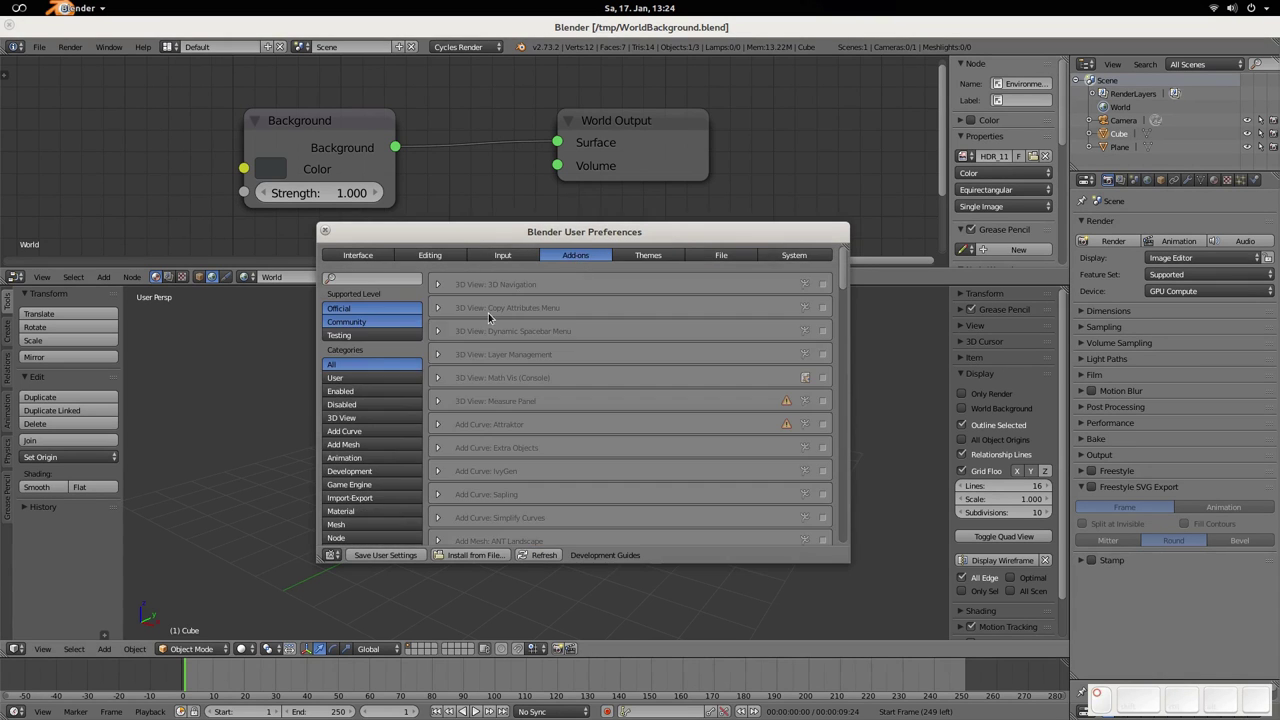
pyautogui.click(358, 320)
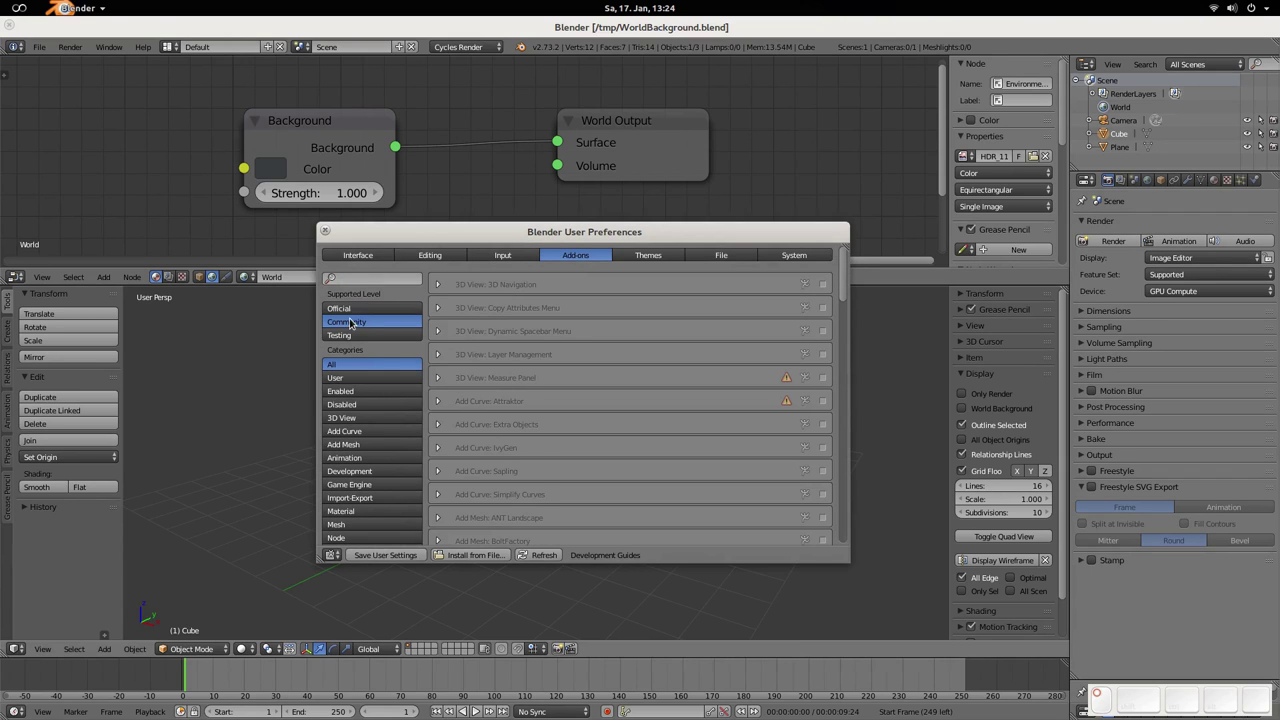
pyautogui.write('svg')
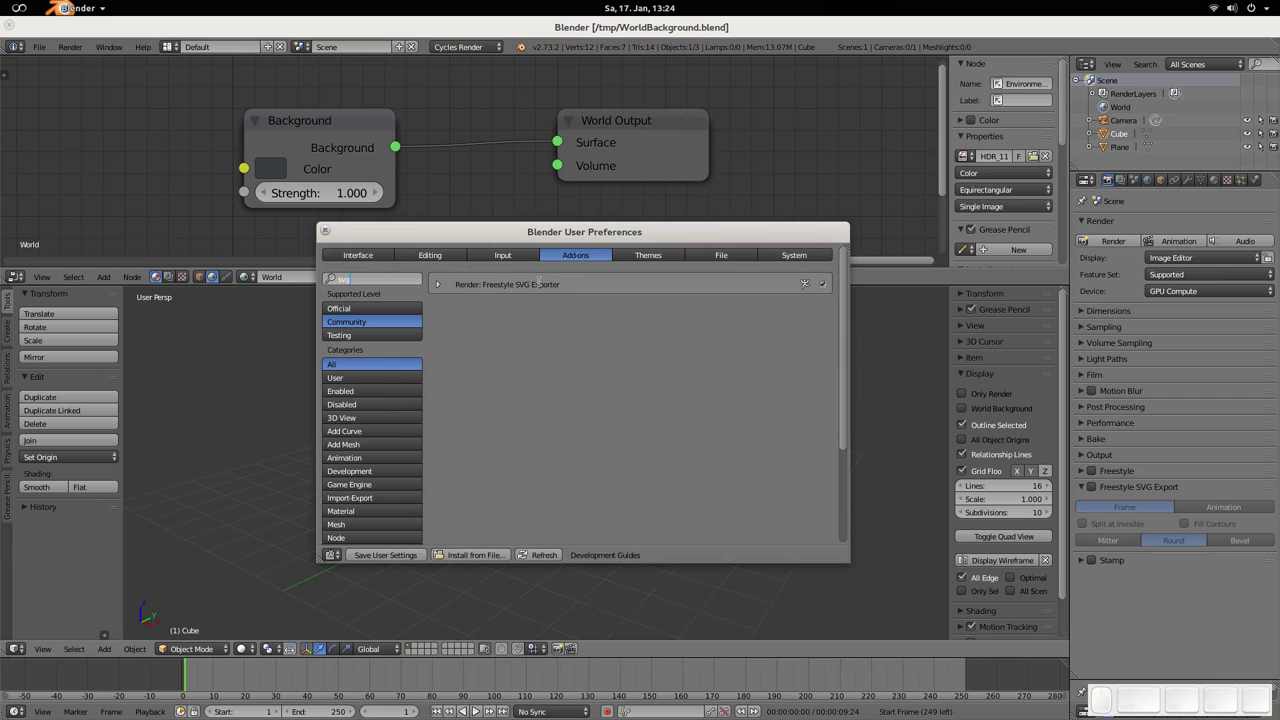
pyautogui.click(437, 284)
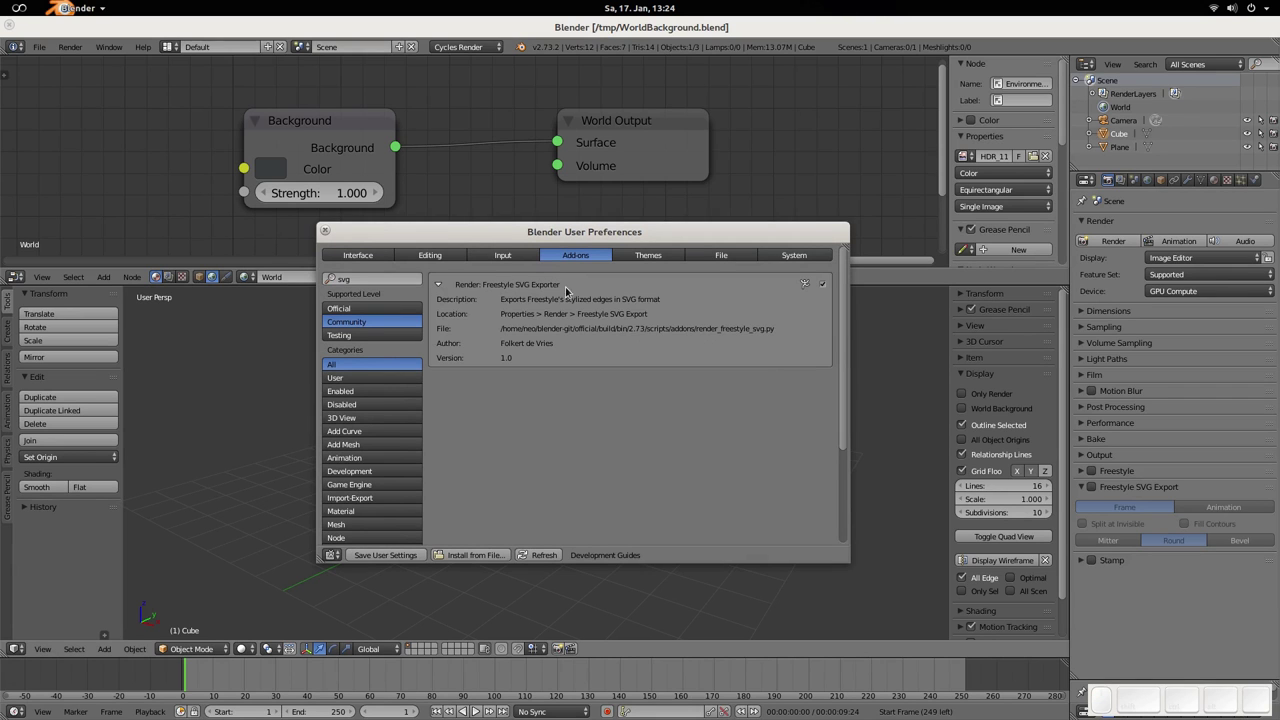
# Close preferences and enable Freestyle SVG Export in the render settings
pyautogui.click(324, 231)
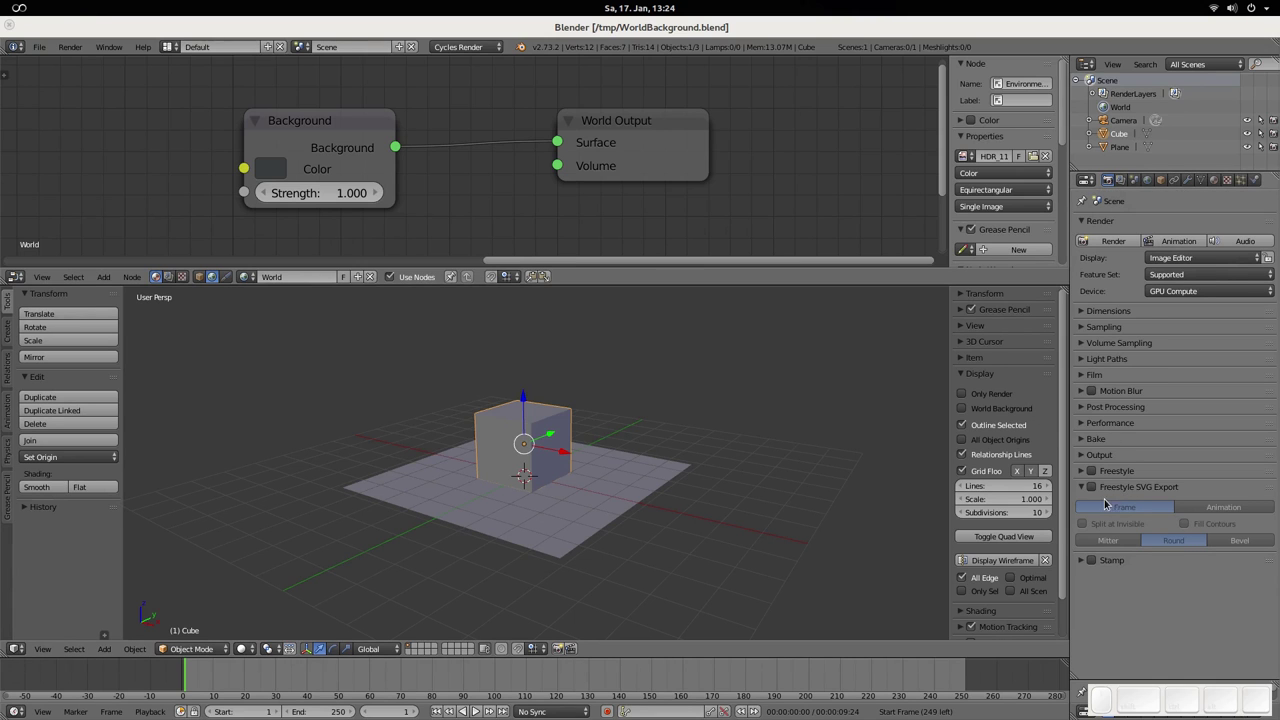
pyautogui.click(1091, 470)
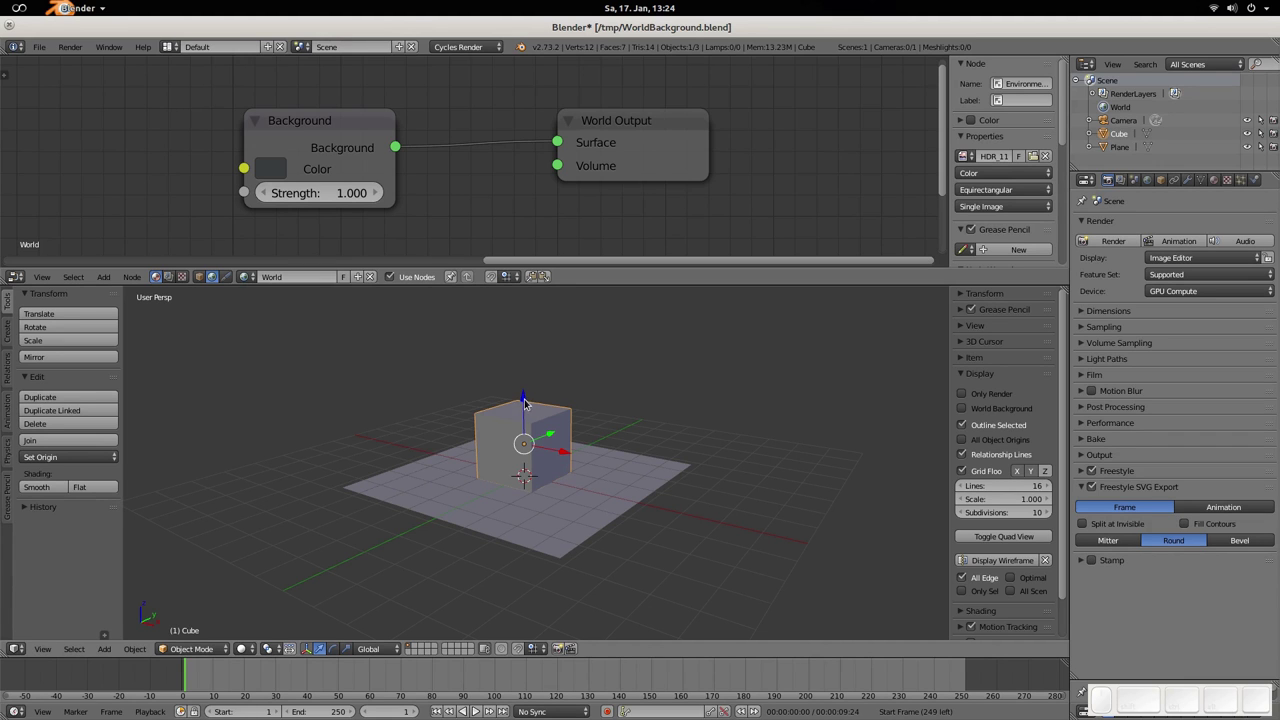
pyautogui.press('a')
pyautogui.press('a')
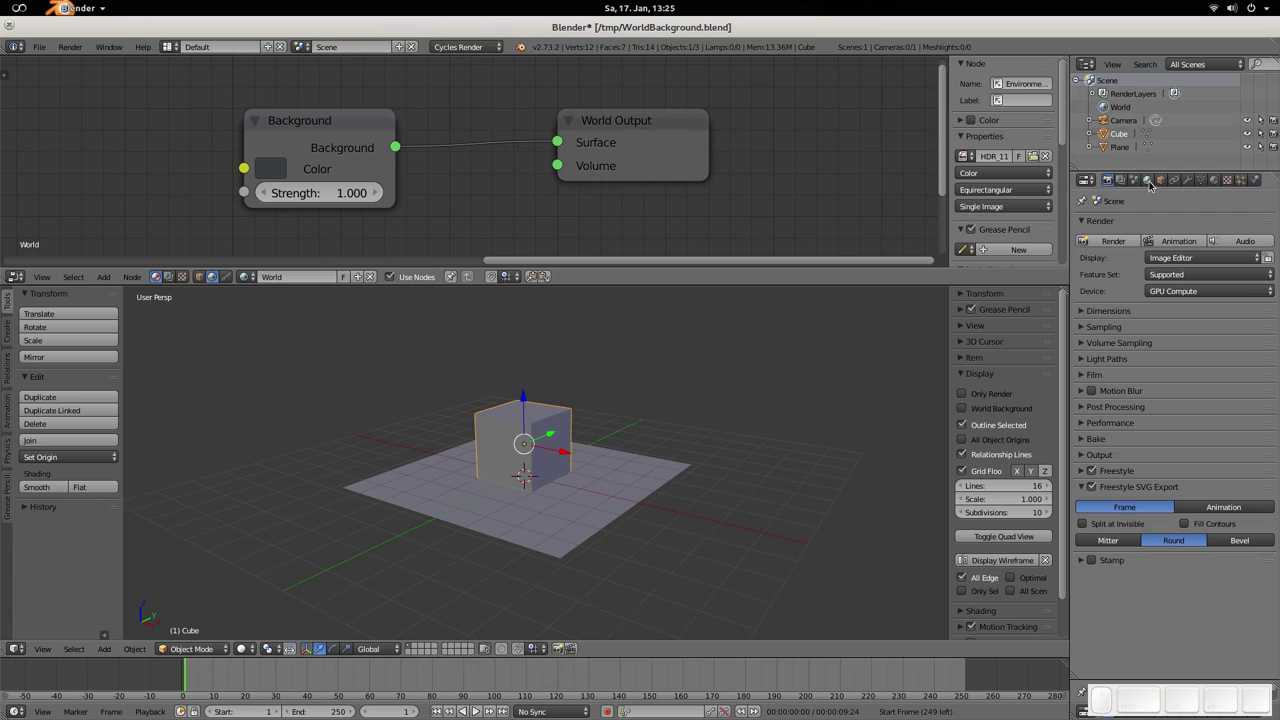
# Review the cube's modifier, render layer and material settings, expanding the material's extra options
pyautogui.click(1188, 181)
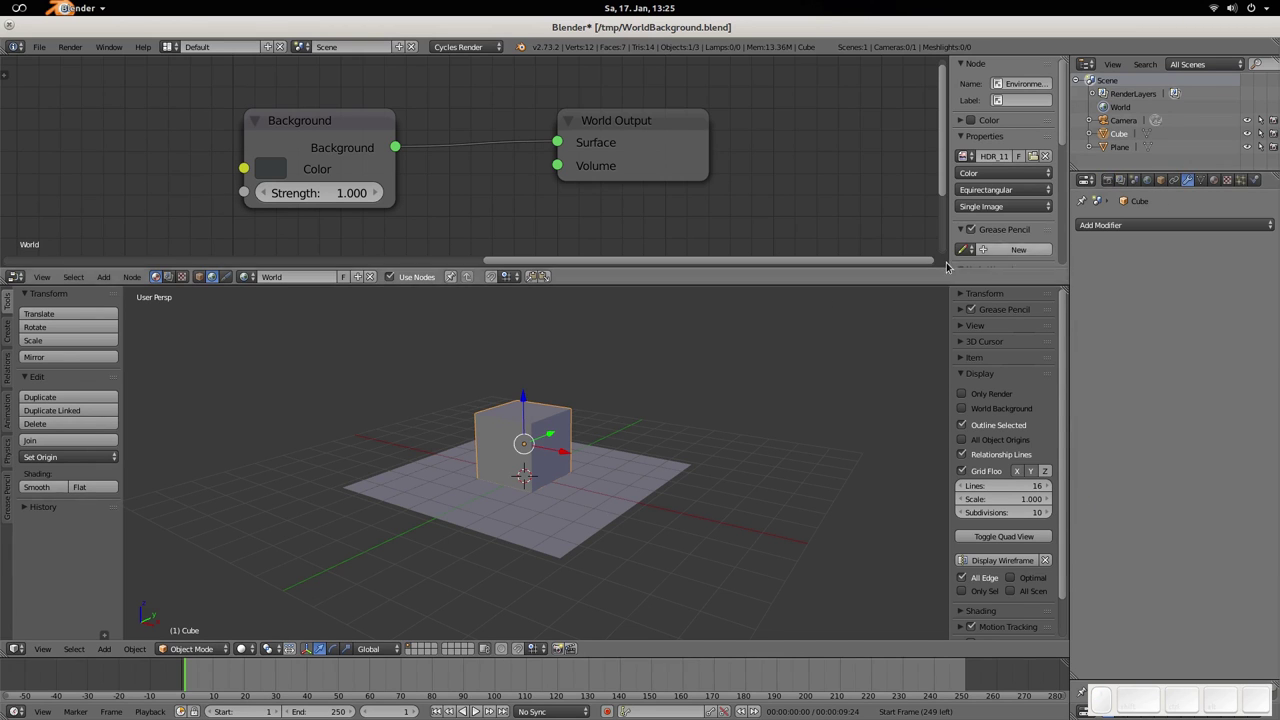
pyautogui.click(1120, 180)
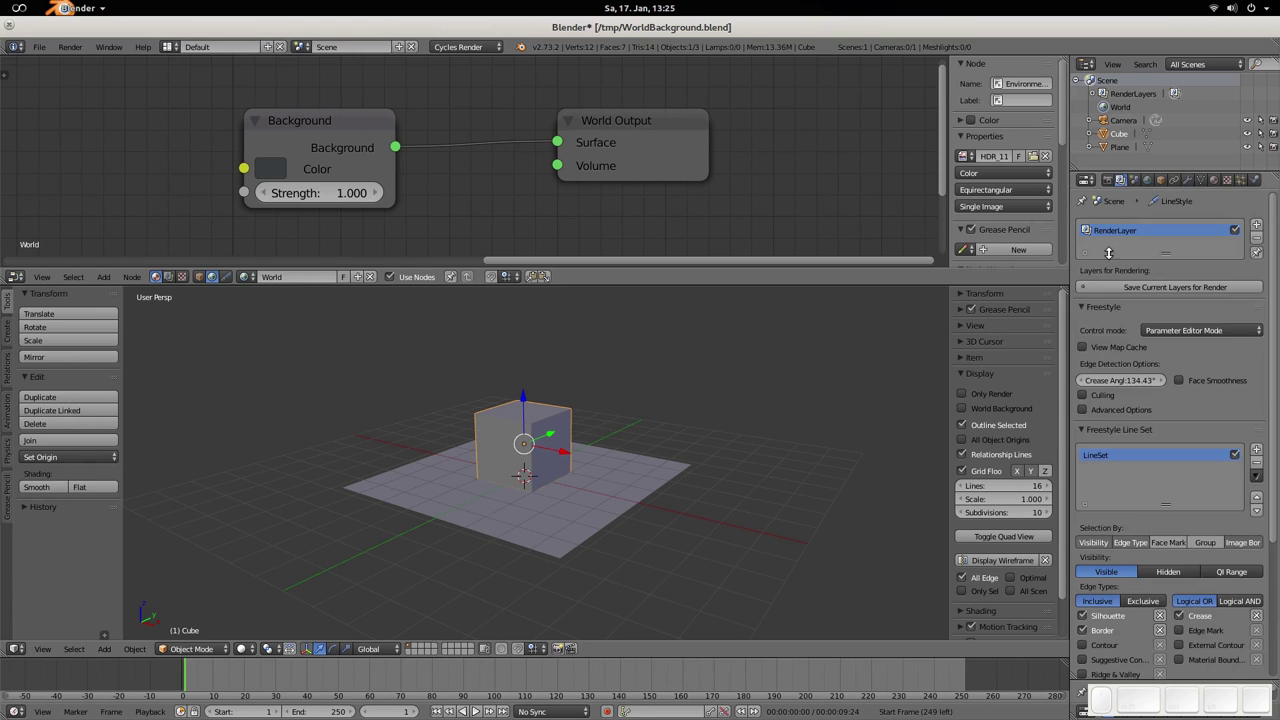
pyautogui.scroll(-5, 1146, 600)
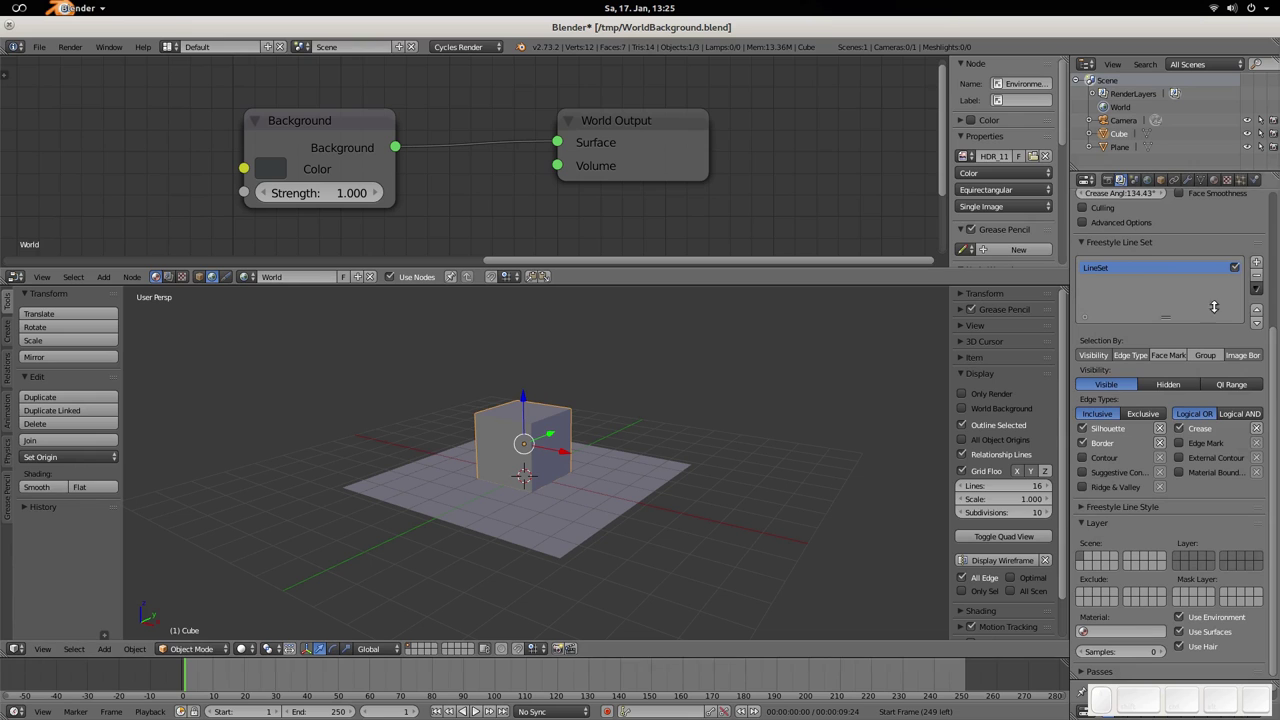
pyautogui.click(1213, 181)
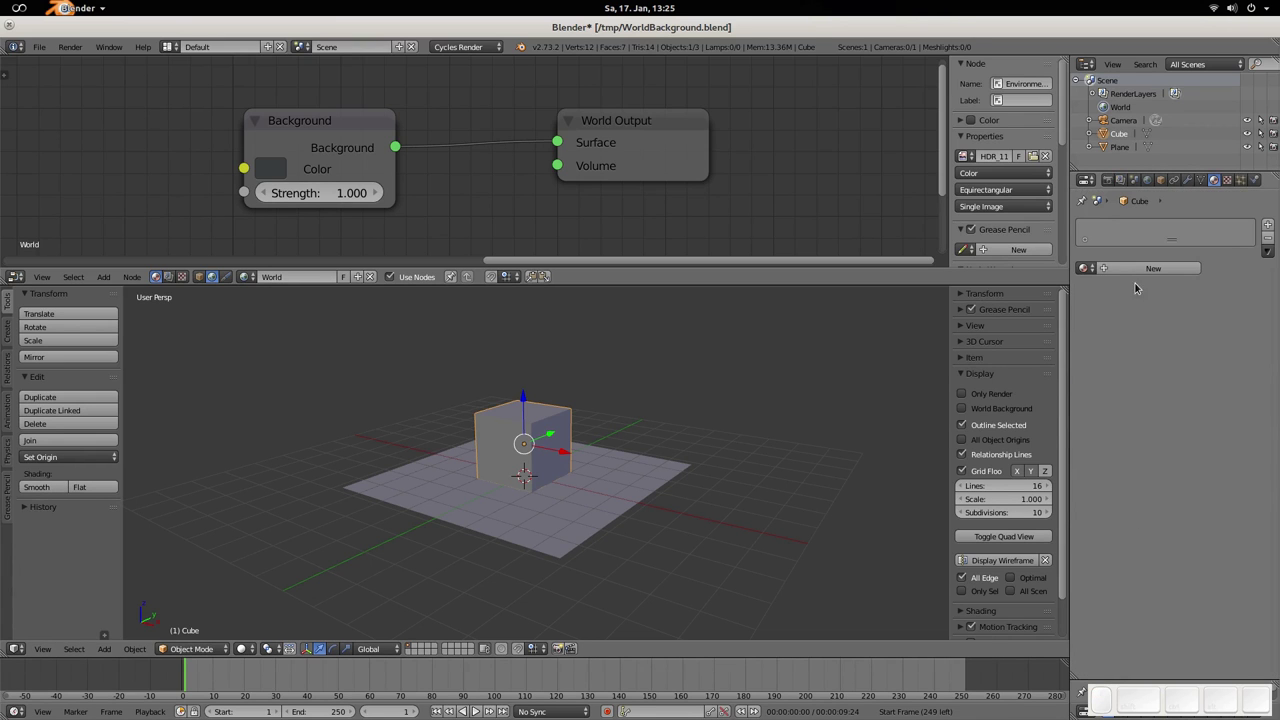
pyautogui.click(1101, 491)
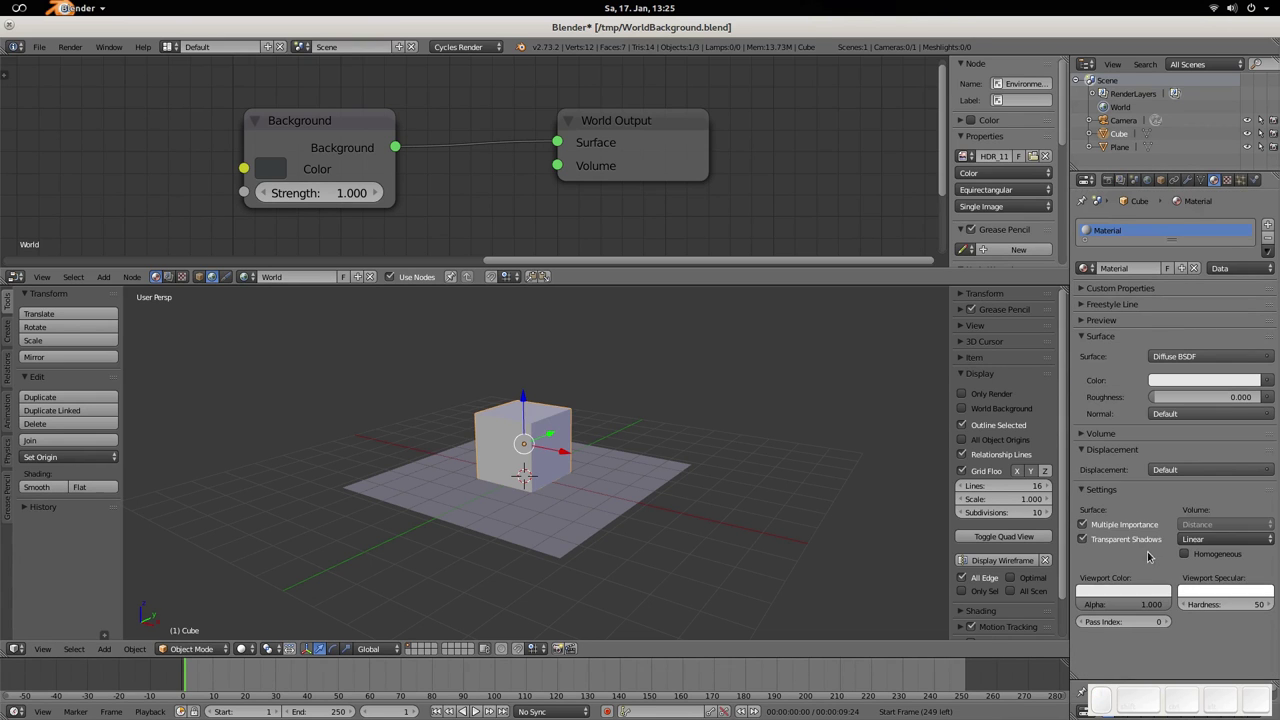
# Check the Freestyle render and line set settings, return to the material, then list render engines
pyautogui.click(1107, 180)
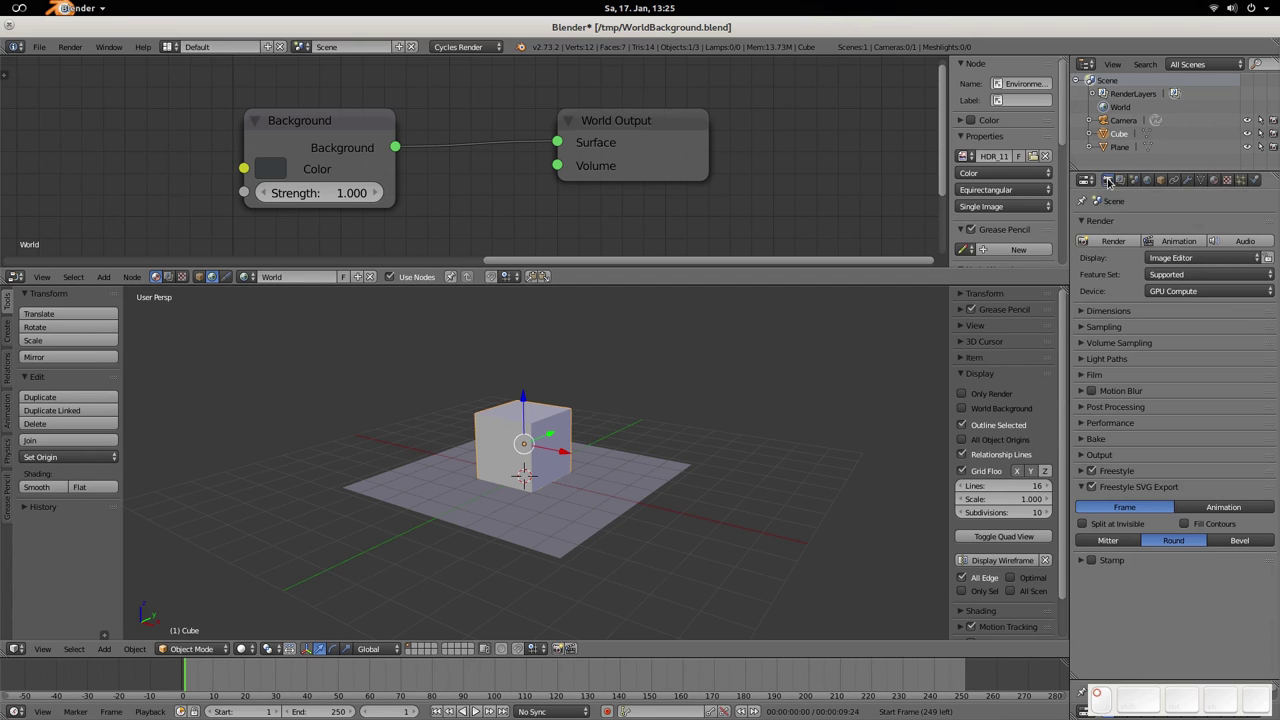
pyautogui.click(1113, 473)
pyautogui.click(1115, 475)
pyautogui.click(1120, 180)
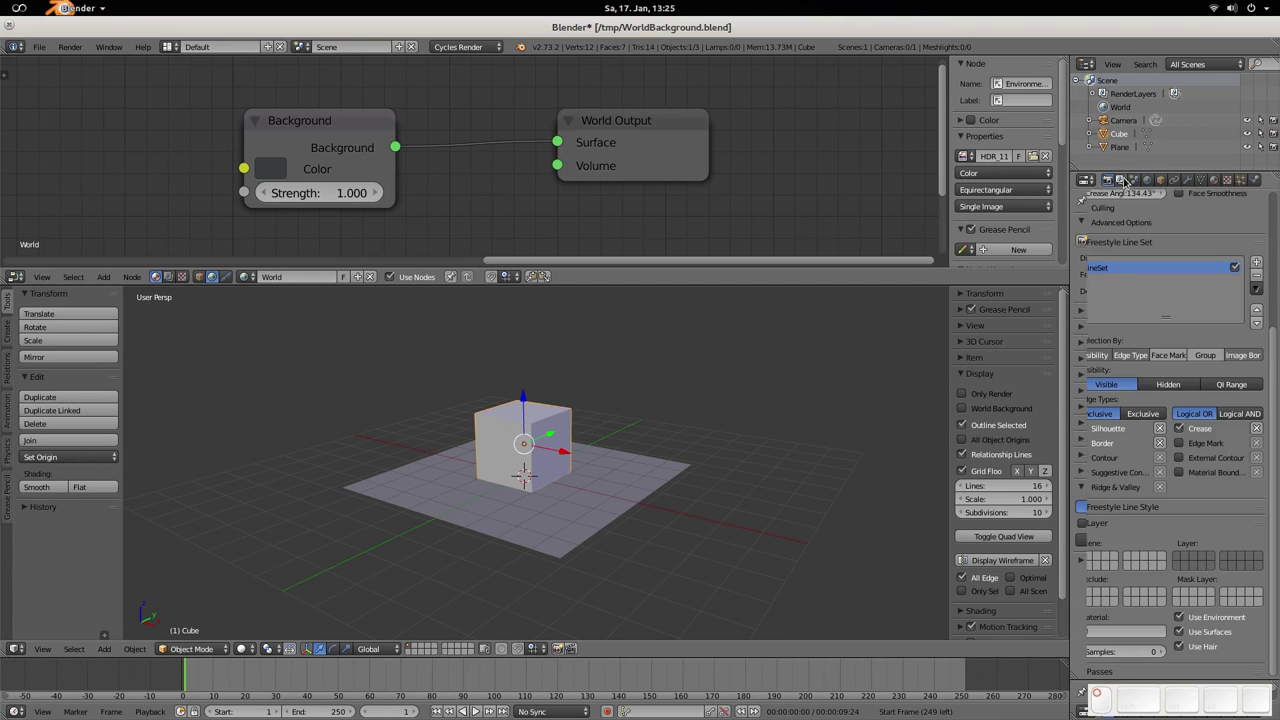
pyautogui.click(1215, 181)
pyautogui.click(458, 47)
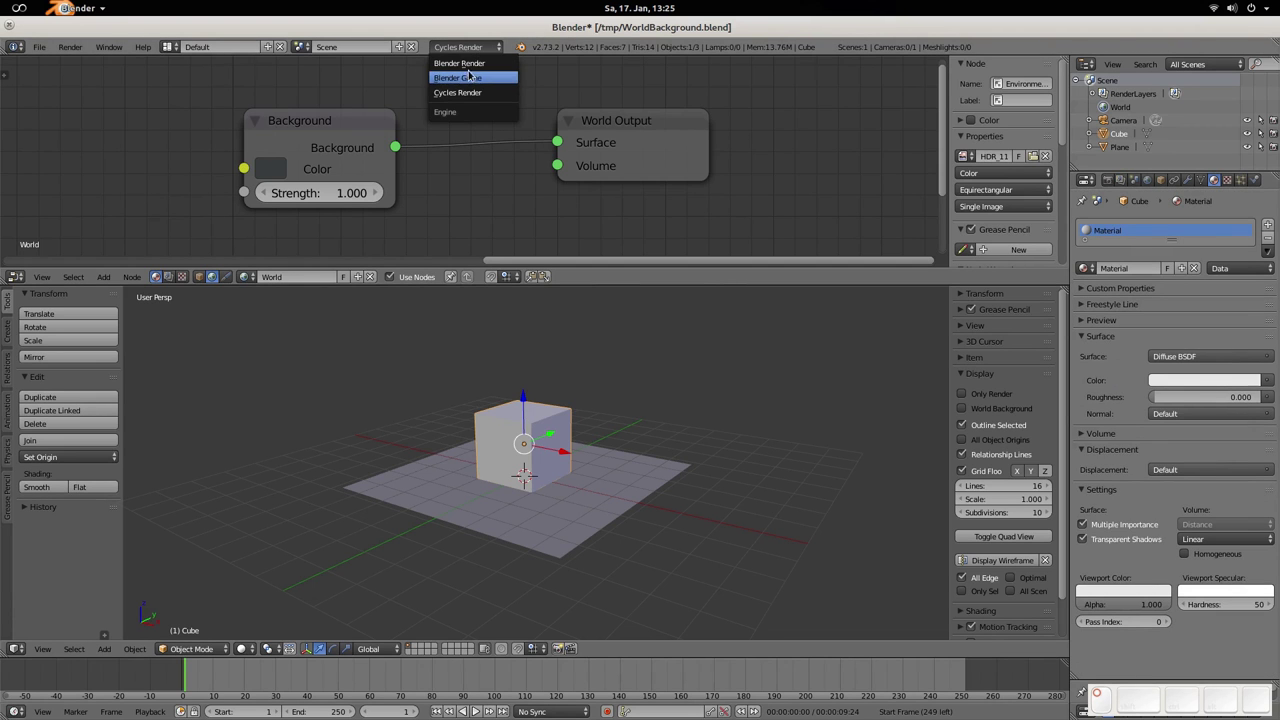
# Switch the render engine to Blender Render and make the cube's Freestyle line colour blue
pyautogui.click(460, 63)
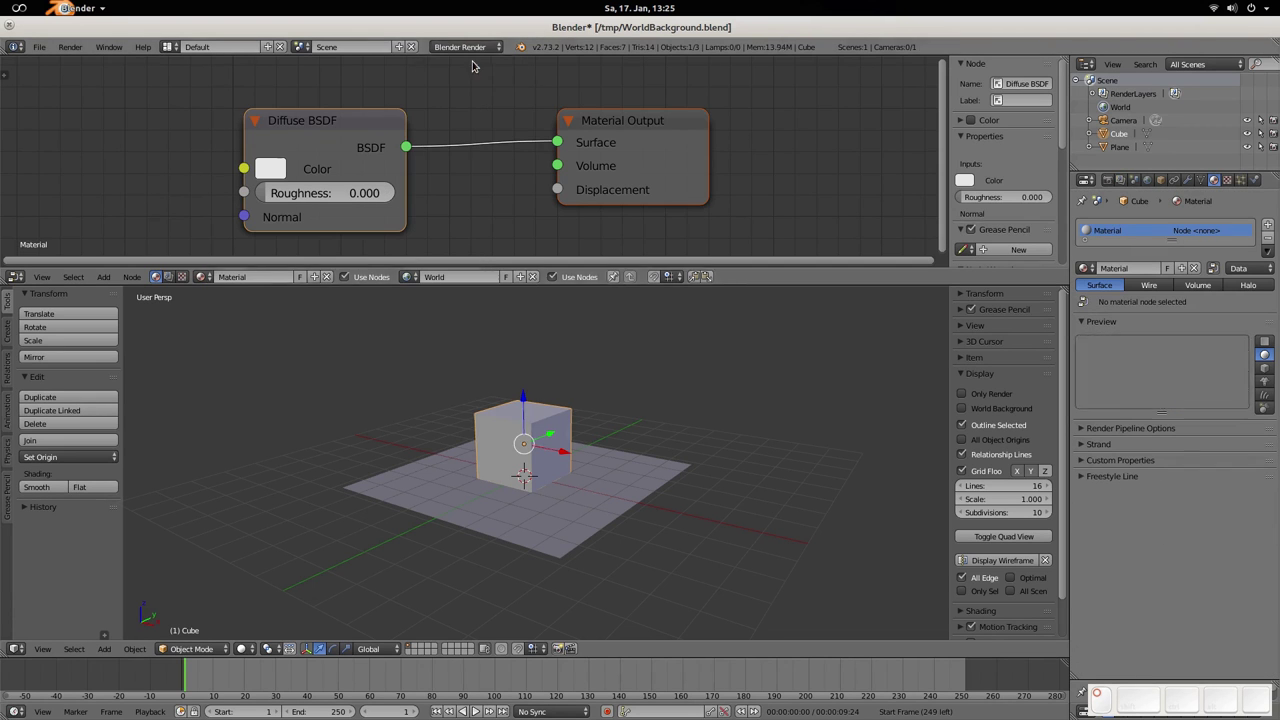
pyautogui.click(1238, 268)
pyautogui.scroll(-10, 1107, 673)
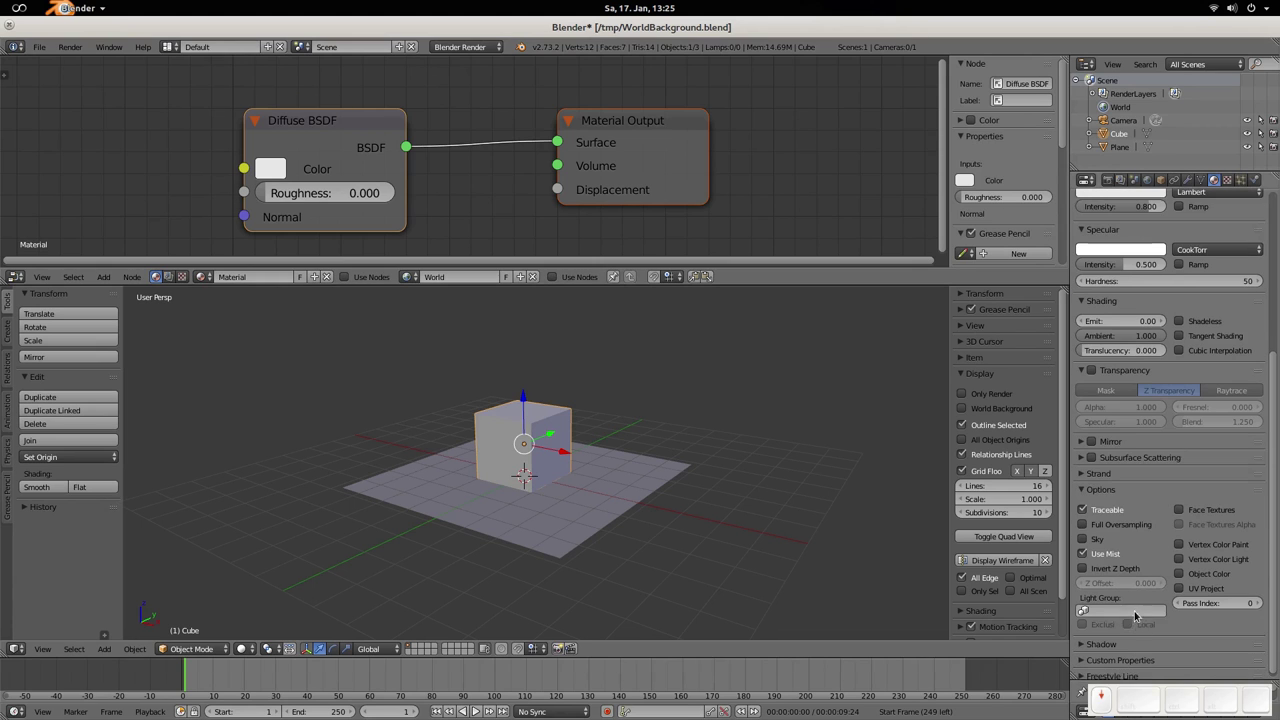
pyautogui.click(1111, 673)
pyautogui.click(1132, 667)
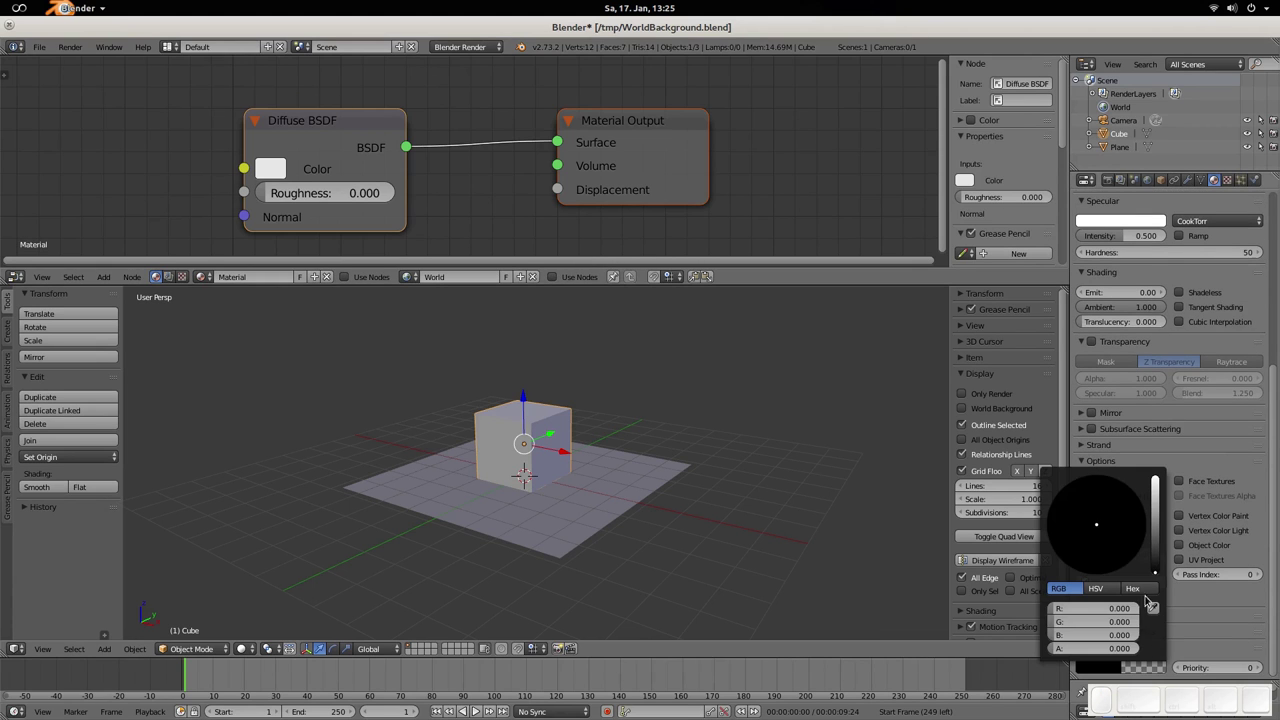
pyautogui.moveTo(1155, 560); pyautogui.dragTo(1155, 480)
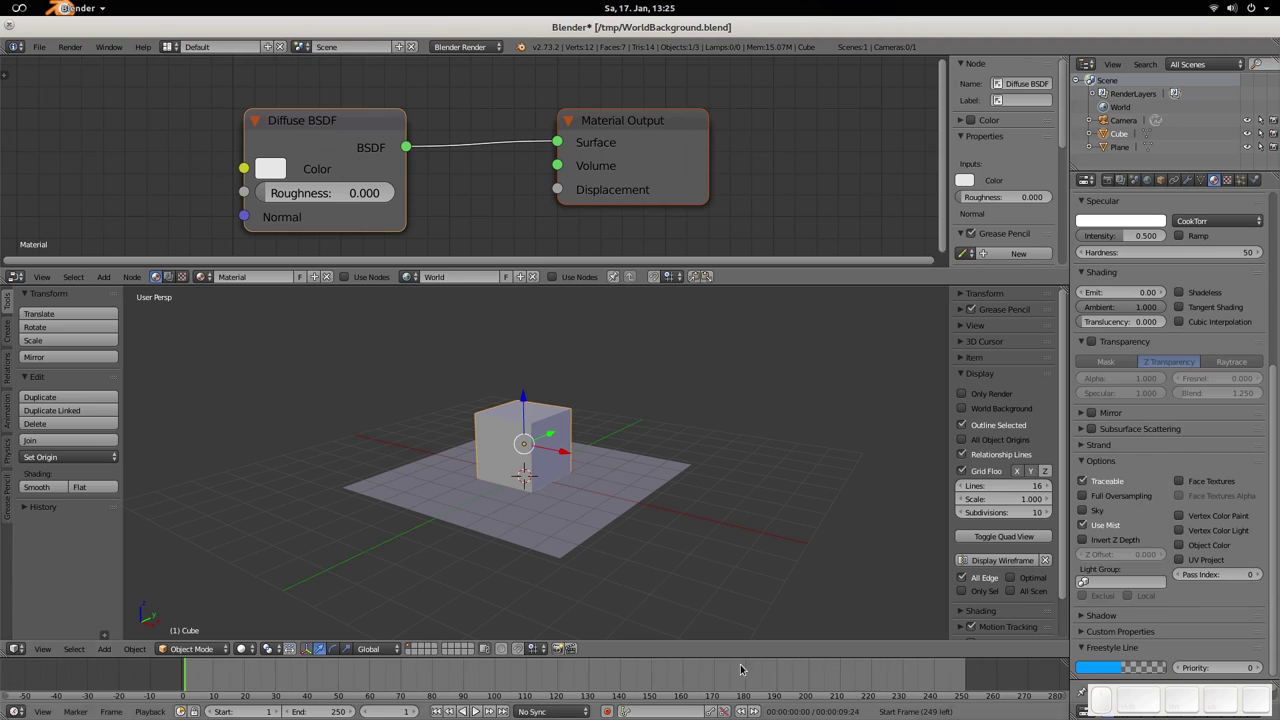
pyautogui.click(1120, 667)
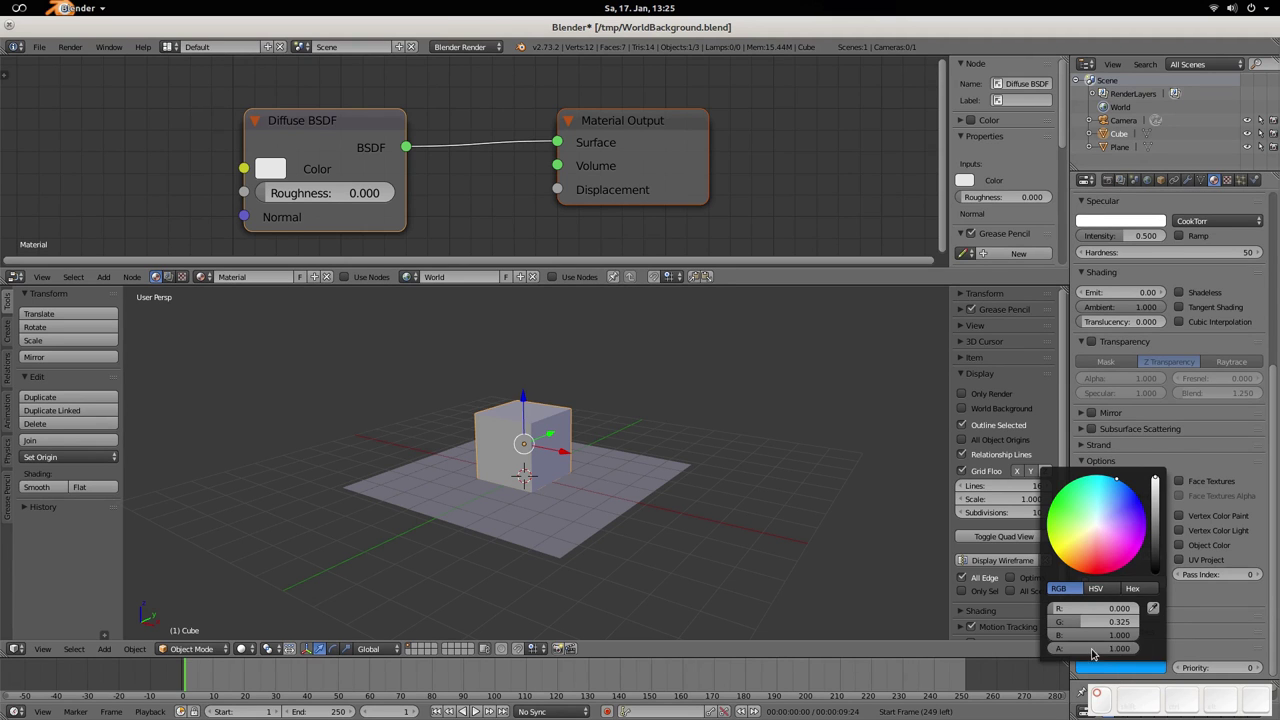
# Give the plane a new material, Material.001, with a fully opaque red Freestyle line colour
pyautogui.rightClick(615, 532)
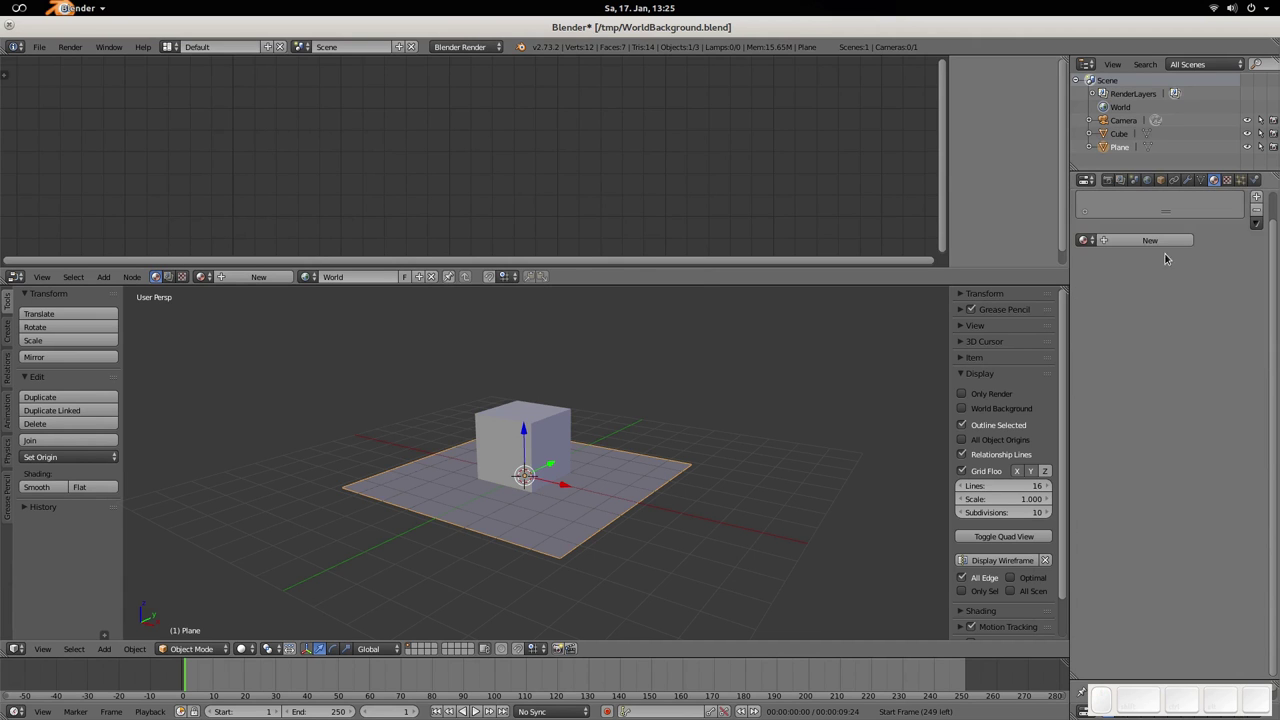
pyautogui.click(1168, 250)
pyautogui.scroll(-5, 1150, 452)
pyautogui.click(1117, 665)
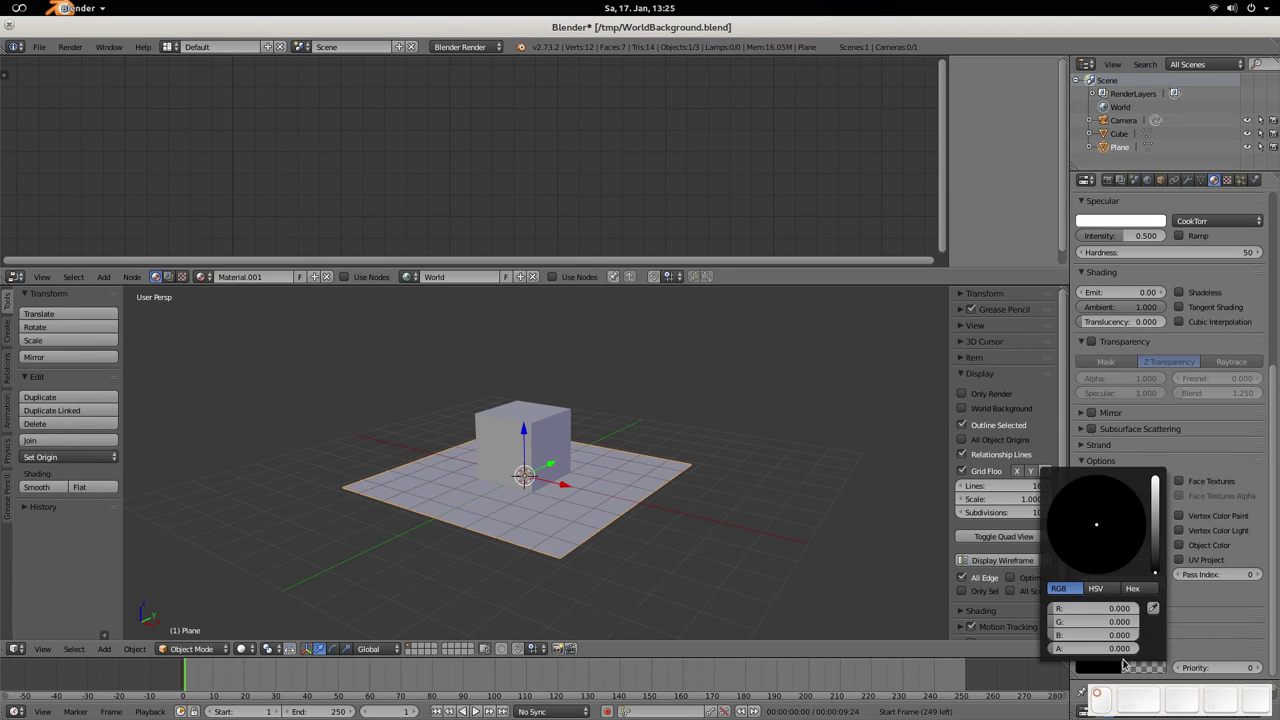
pyautogui.scroll(5, 1138, 518)
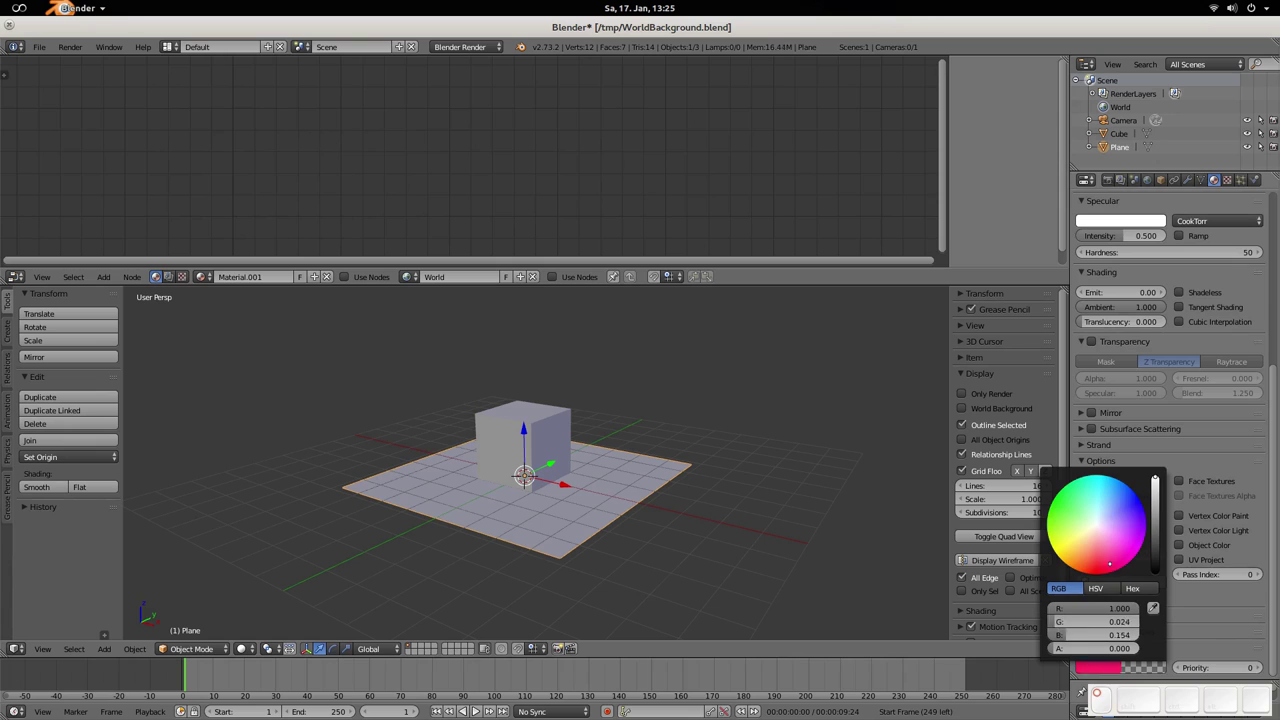
pyautogui.click(1102, 573)
pyautogui.moveTo(1133, 653); pyautogui.dragTo(1202, 635)
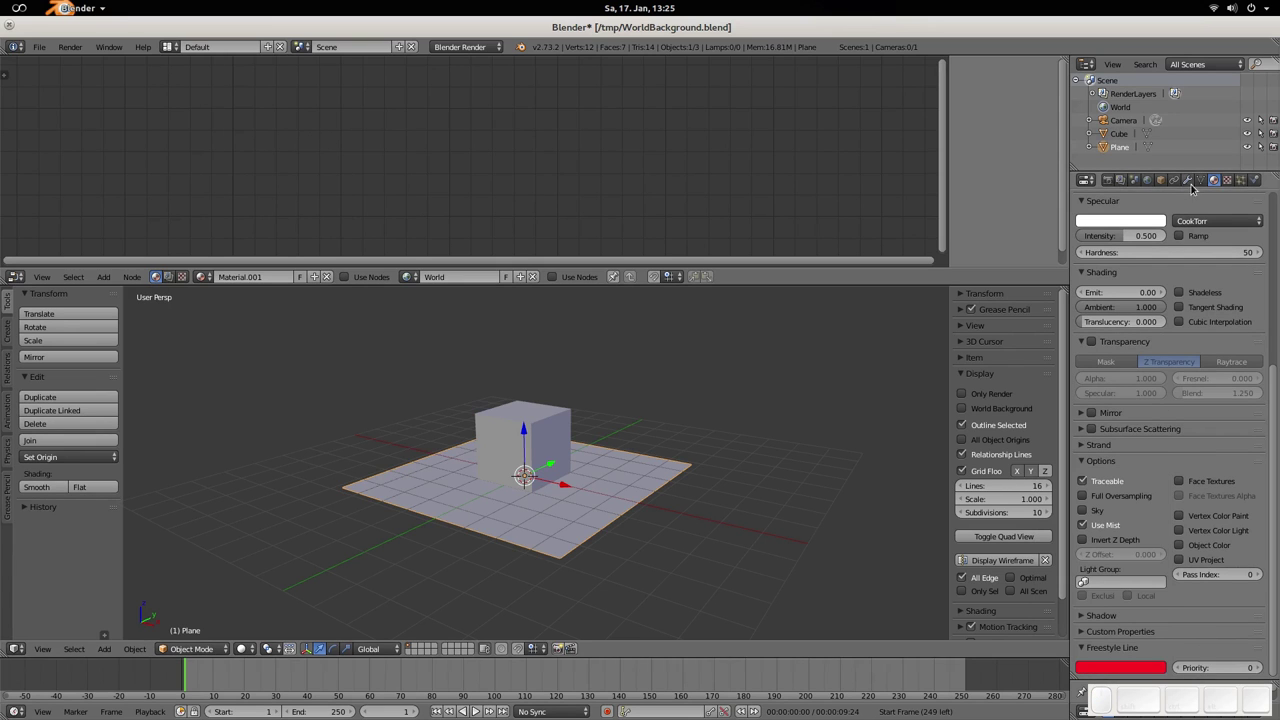
# Add a Material colour modifier to the Freestyle line style, then test-render with F12
pyautogui.click(1121, 181)
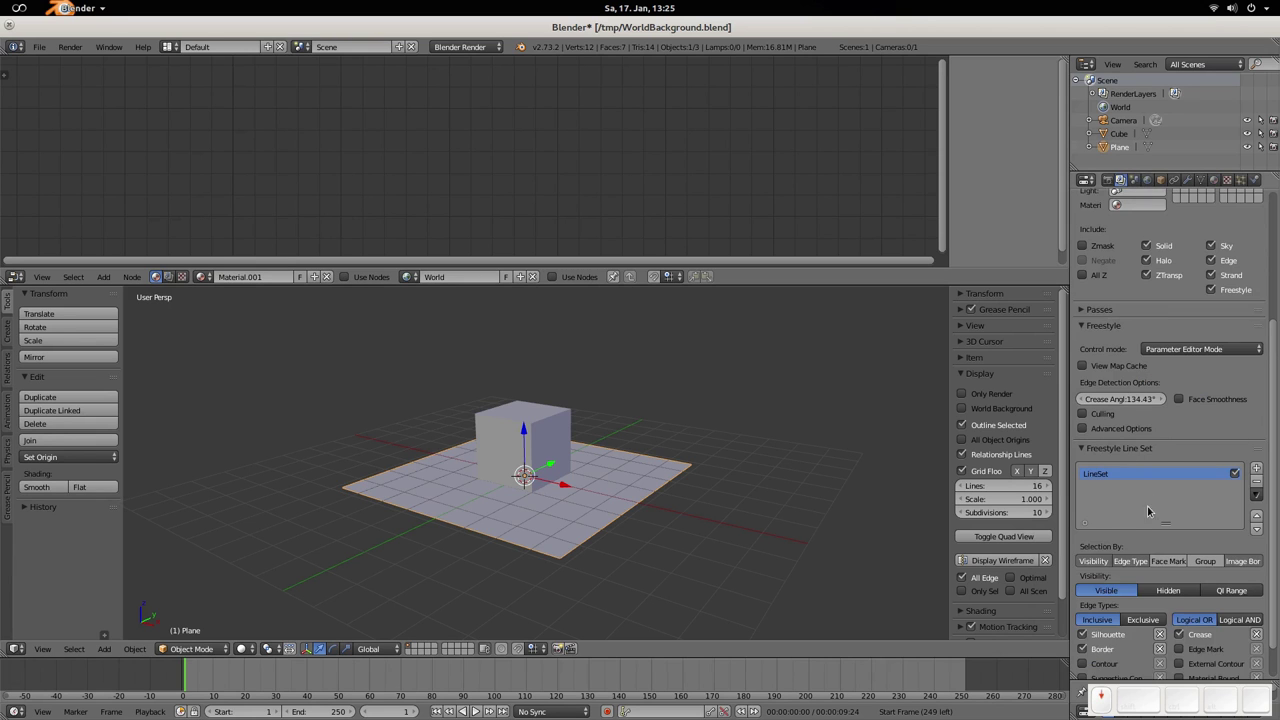
pyautogui.scroll(-2, 1148, 512)
pyautogui.click(1110, 676)
pyautogui.scroll(-8, 1120, 500)
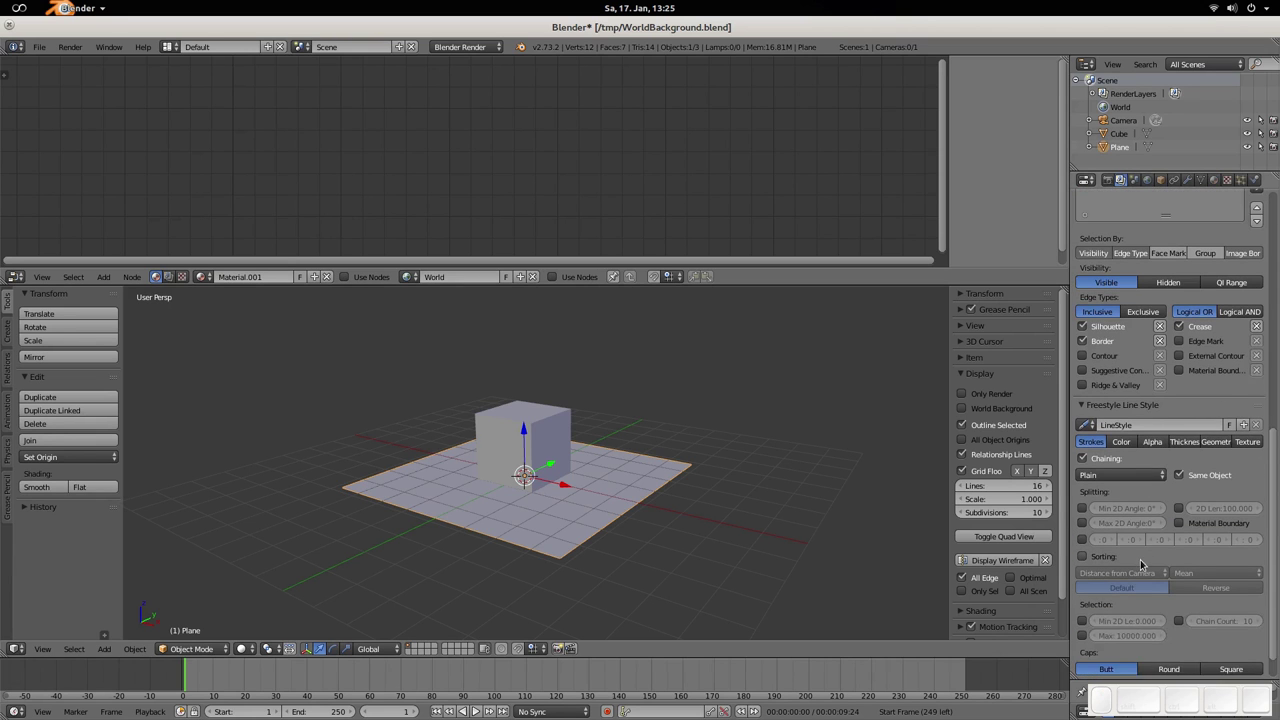
pyautogui.click(1121, 407)
pyautogui.click(1125, 453)
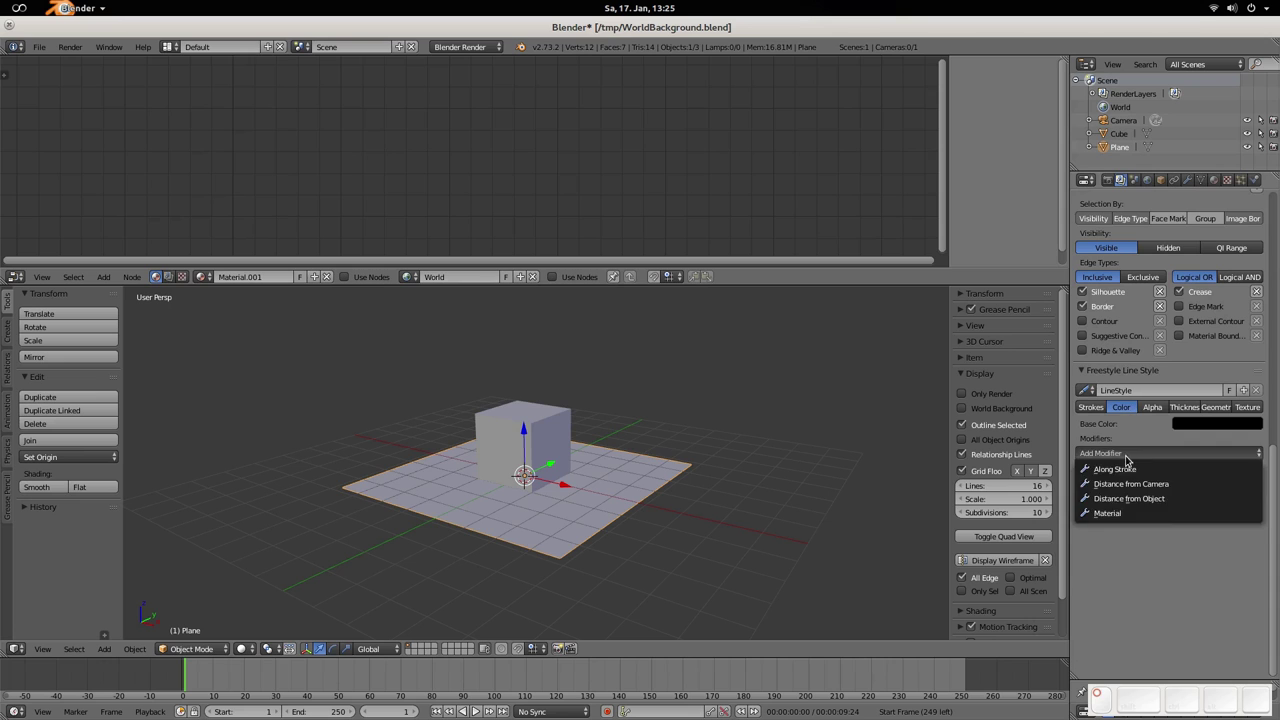
pyautogui.click(1125, 511)
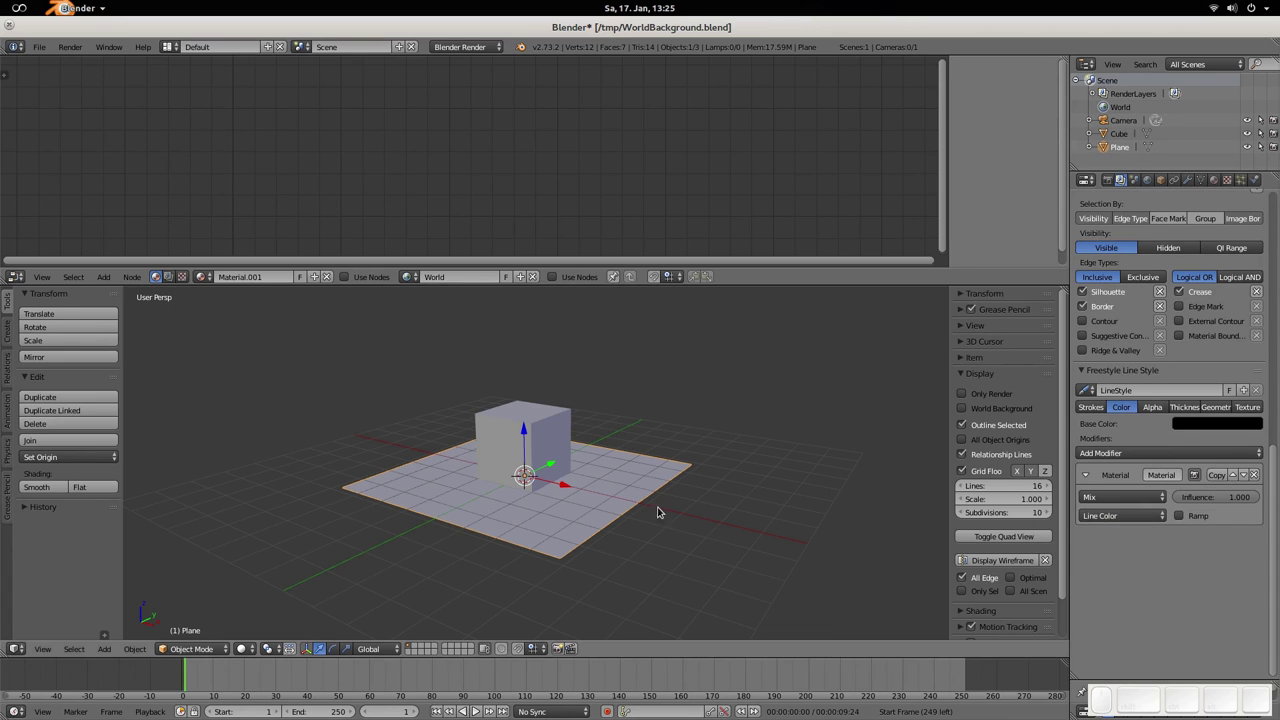
pyautogui.press('F12')
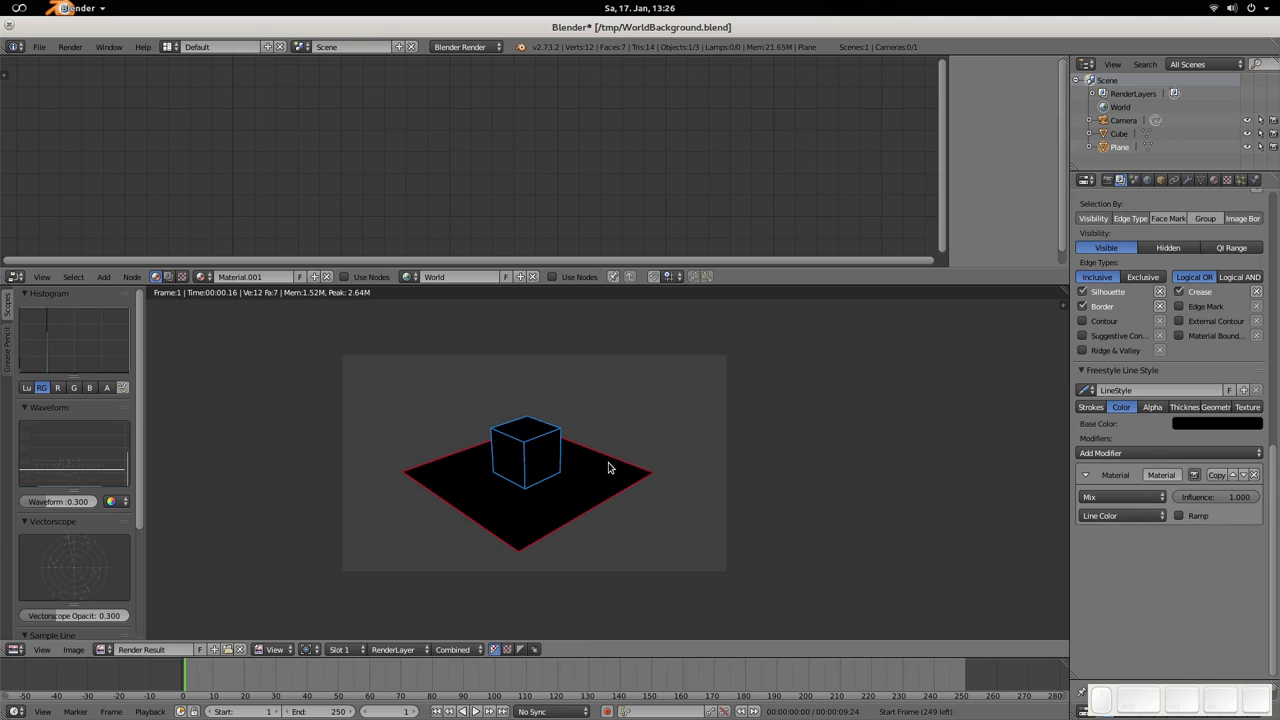
pyautogui.press('Escape')
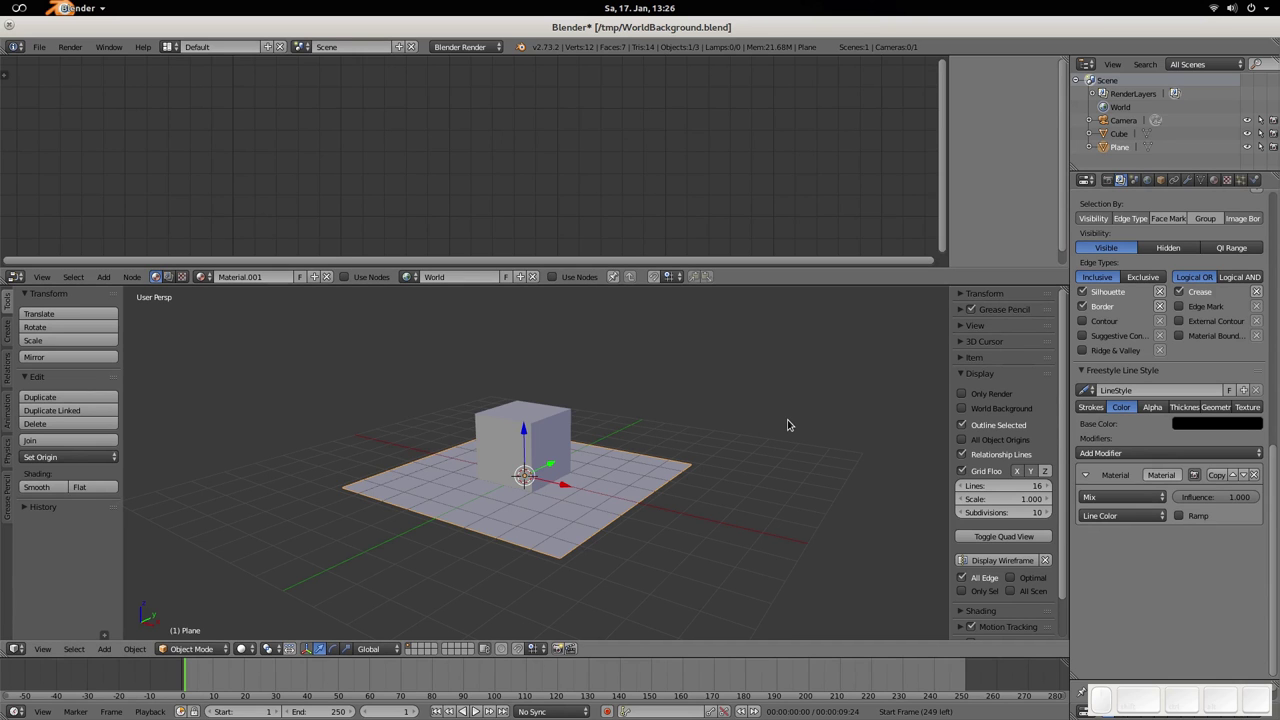
# View 0001.svg from the tmp folder to check its blue cube and red plane outlines, then close it
pyautogui.press('super+e')
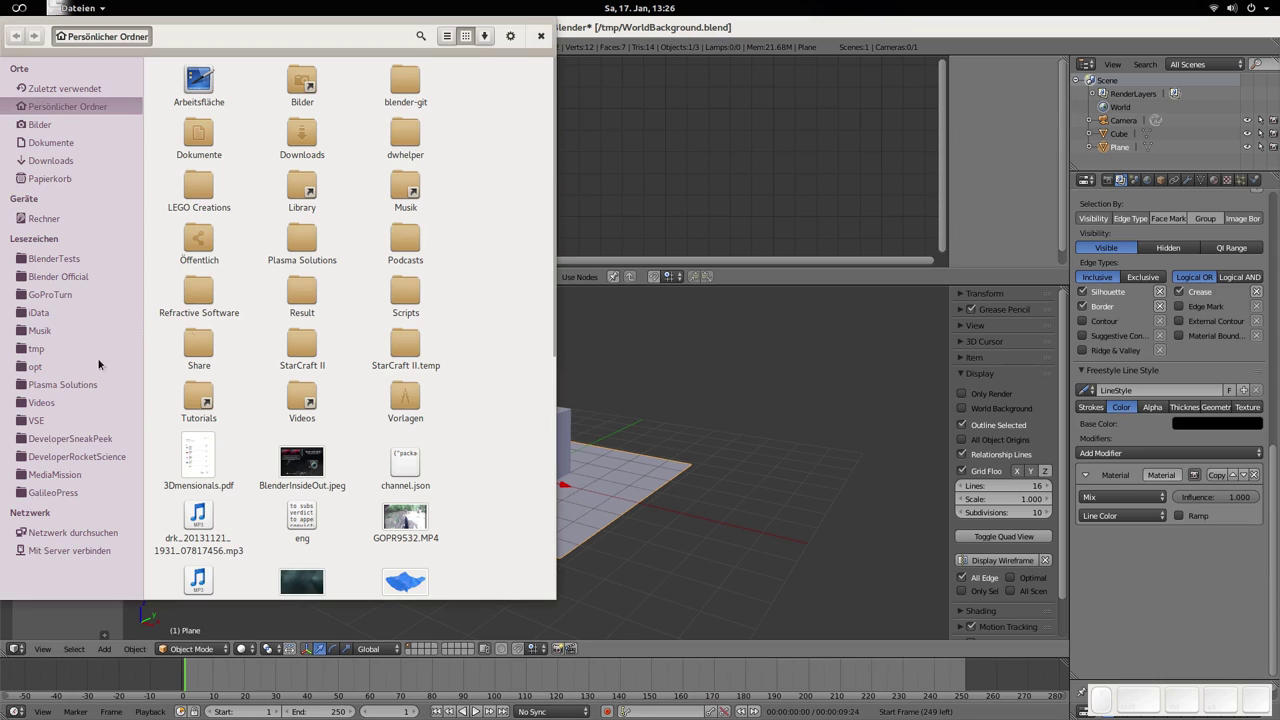
pyautogui.click(40, 349)
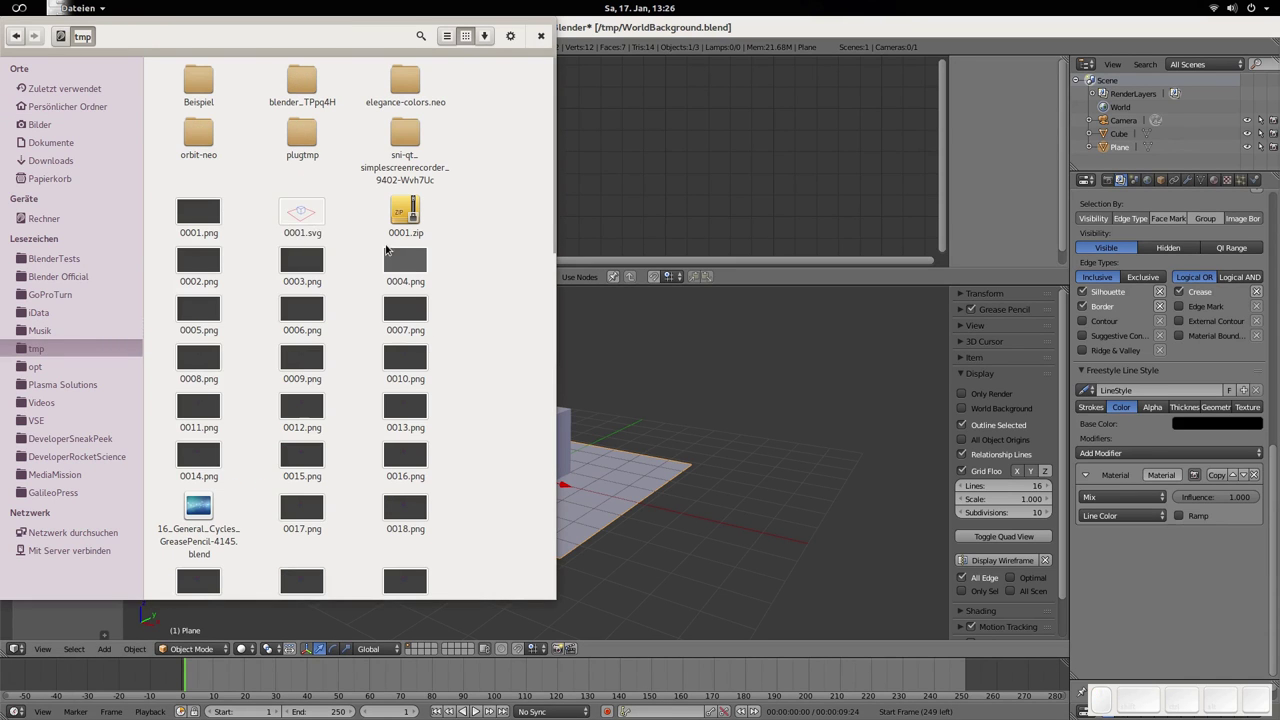
pyautogui.click(303, 216)
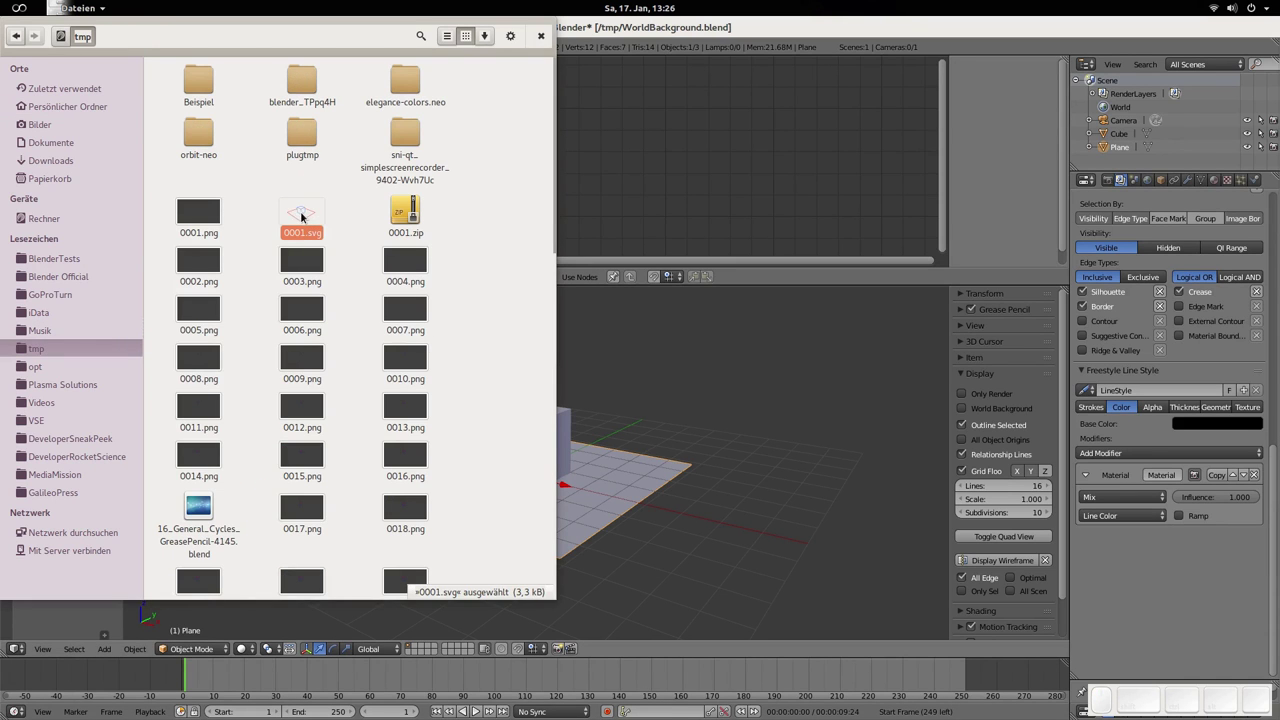
pyautogui.doubleClick(303, 216)
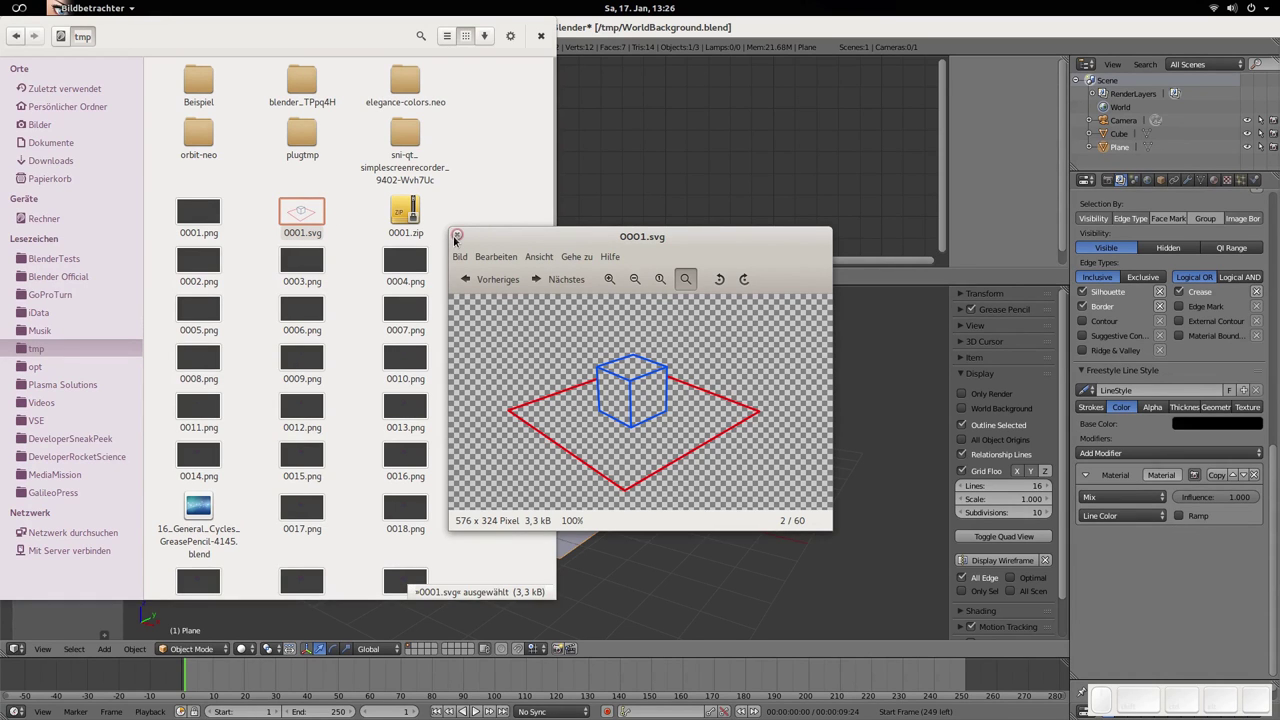
pyautogui.click(456, 236)
# Select the cube and insert a rotation keyframe at frame 1
pyautogui.click(664, 433)
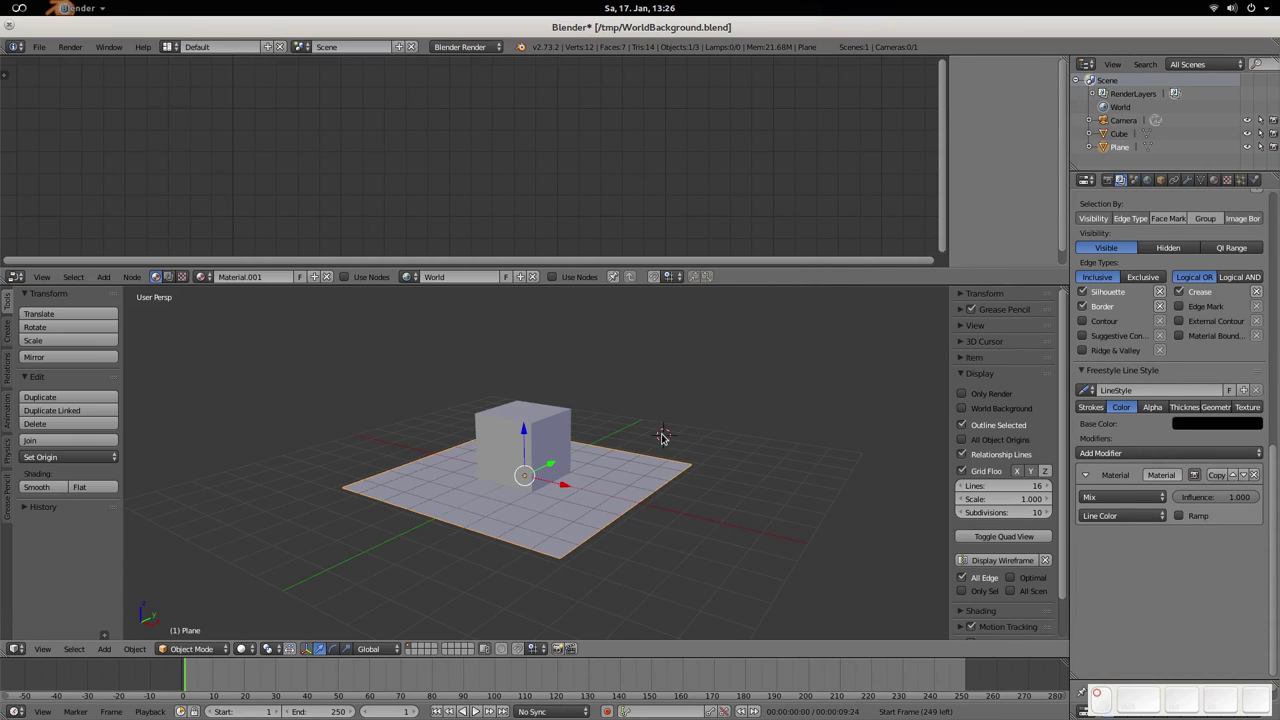
pyautogui.rightClick(527, 430)
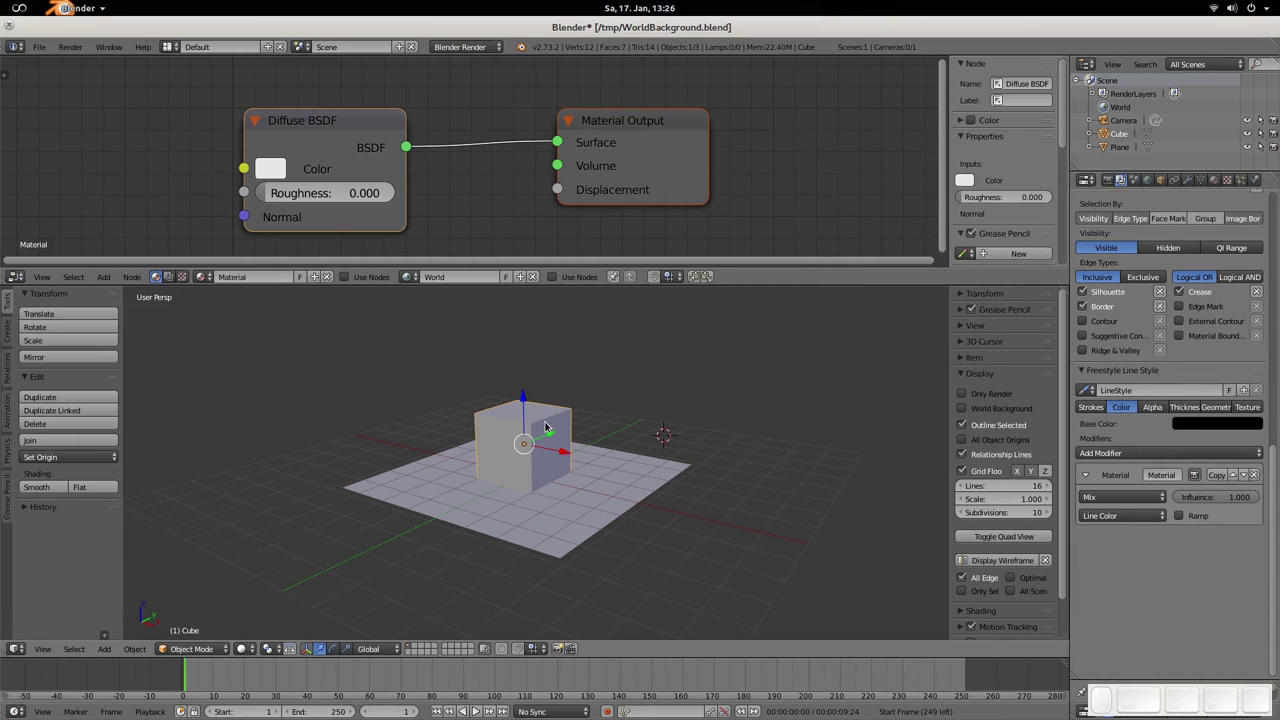
pyautogui.press('space')
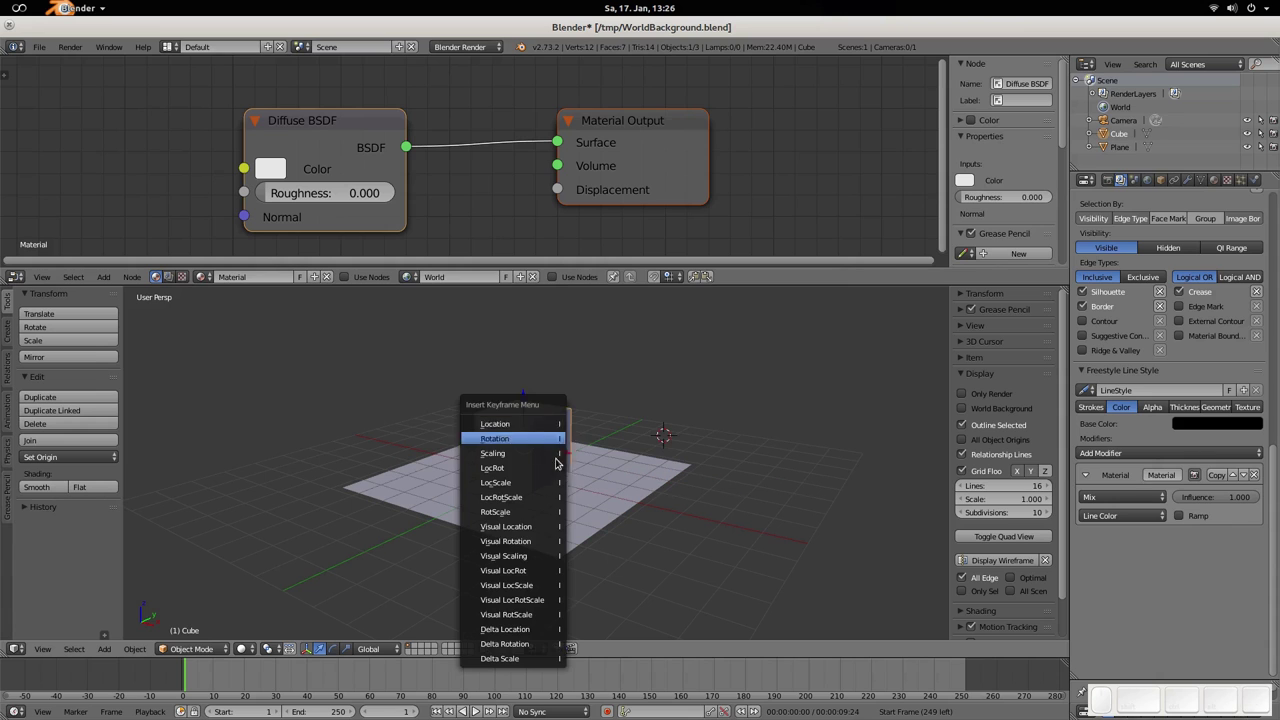
pyautogui.click(570, 437)
pyautogui.press('i')
pyautogui.click(530, 443)
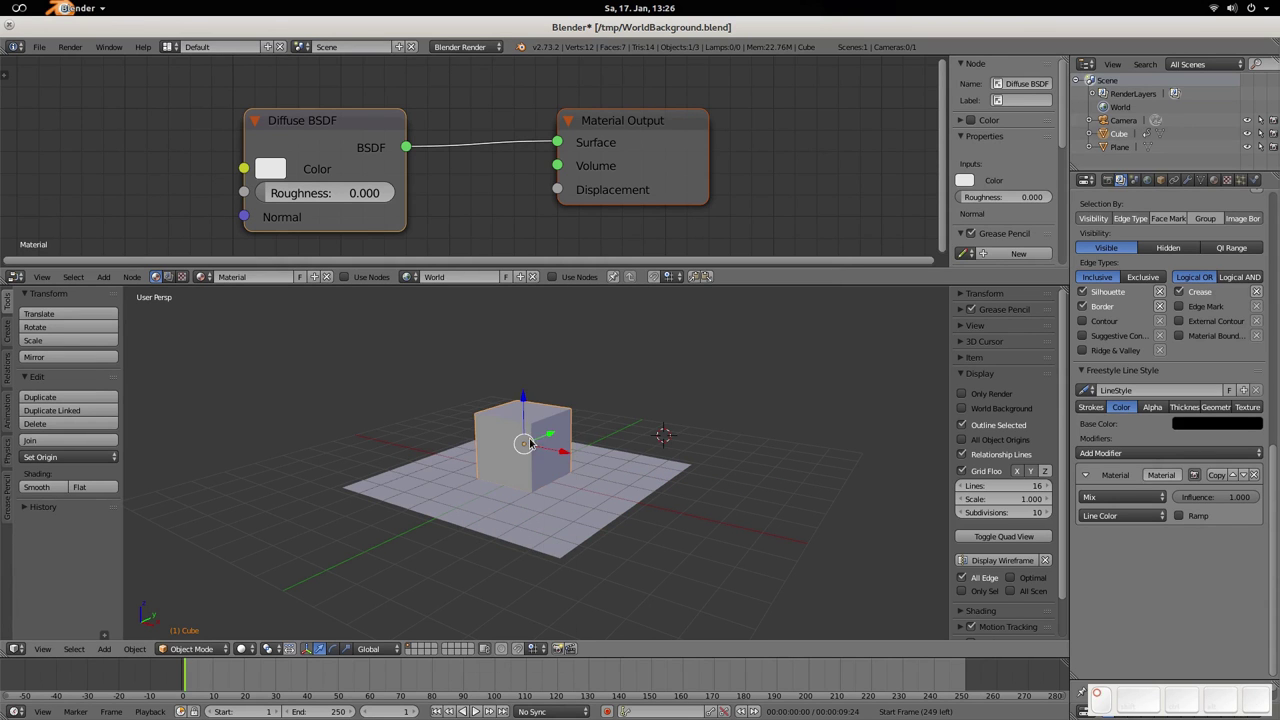
# Rotate the cube at frame 30 and keyframe its rotation there
pyautogui.moveTo(318, 678); pyautogui.dragTo(276, 678)
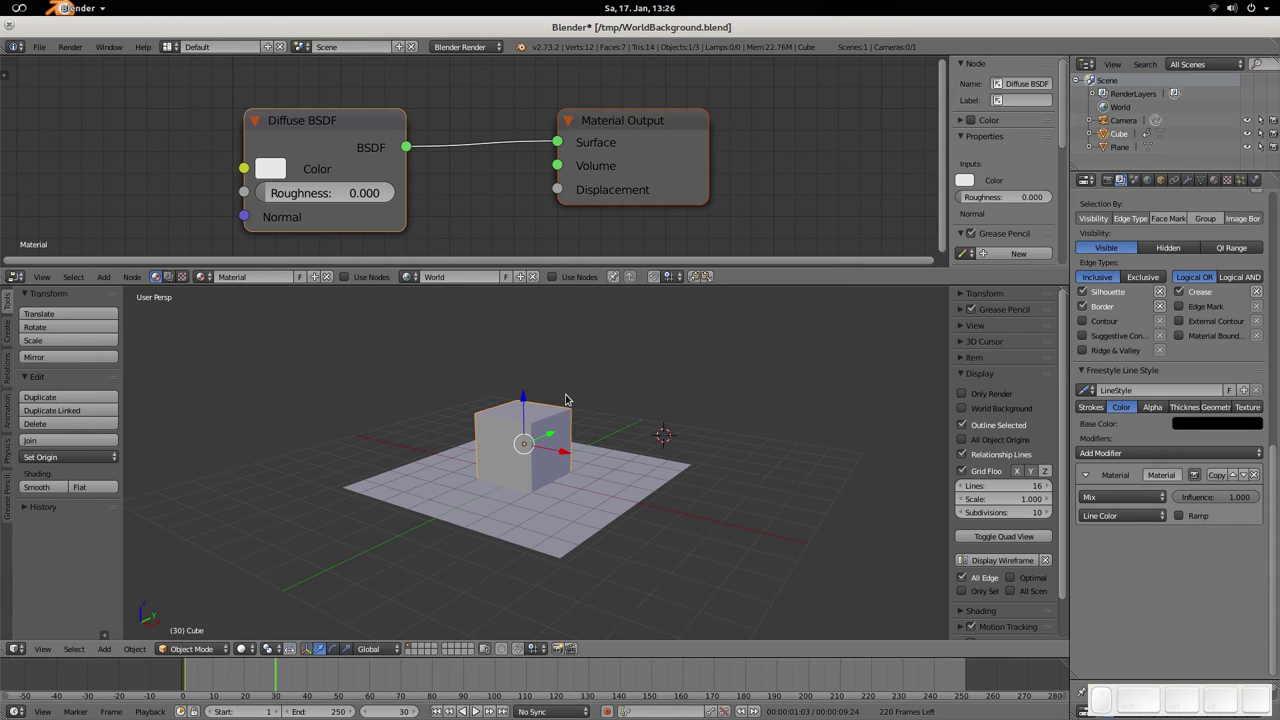
pyautogui.press('r')
pyautogui.click(456, 441)
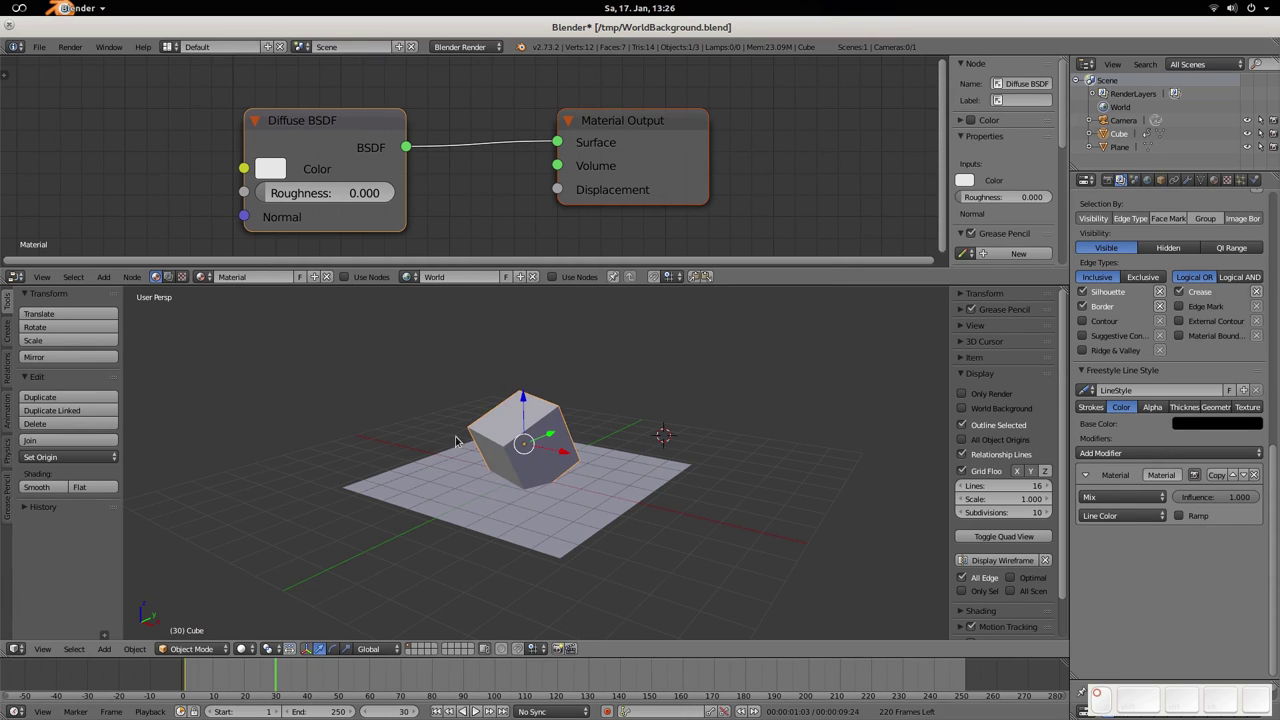
pyautogui.press('i')
pyautogui.click(566, 432)
pyautogui.hotkey('shift', 'Left')
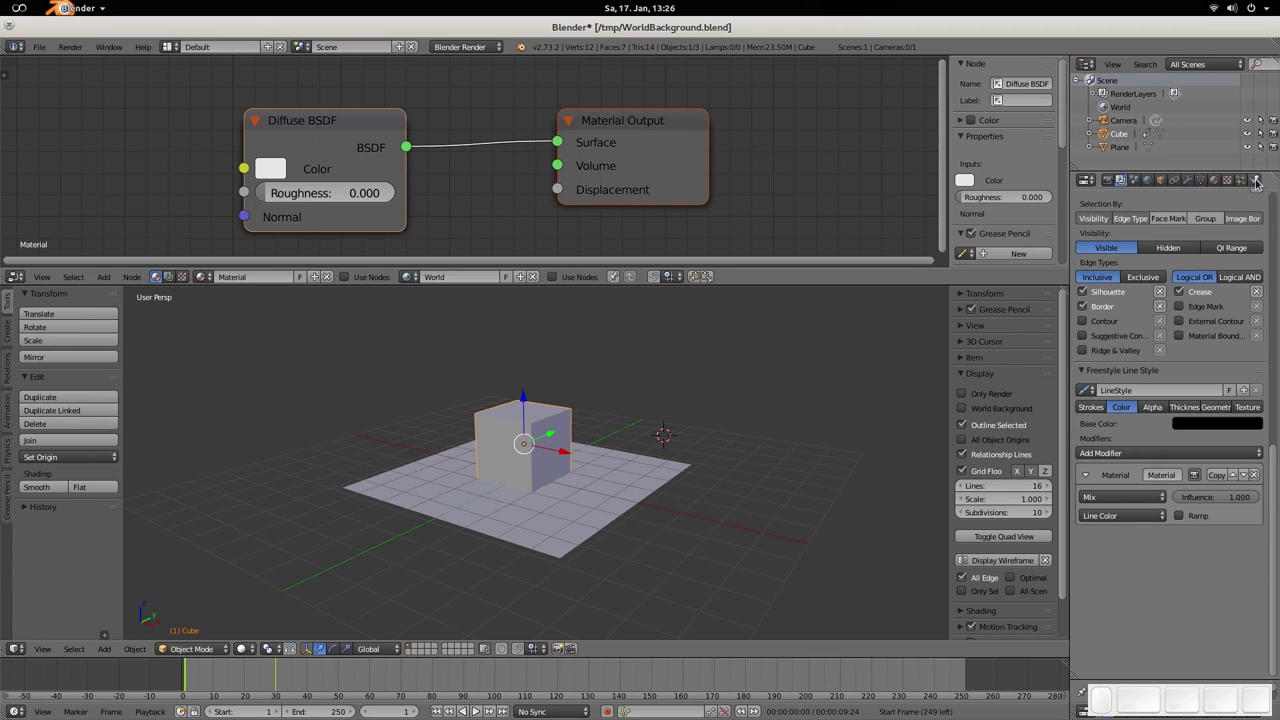
# Set the animation end frame to 32 and render the whole animation with Ctrl+F12
pyautogui.click(283, 680)
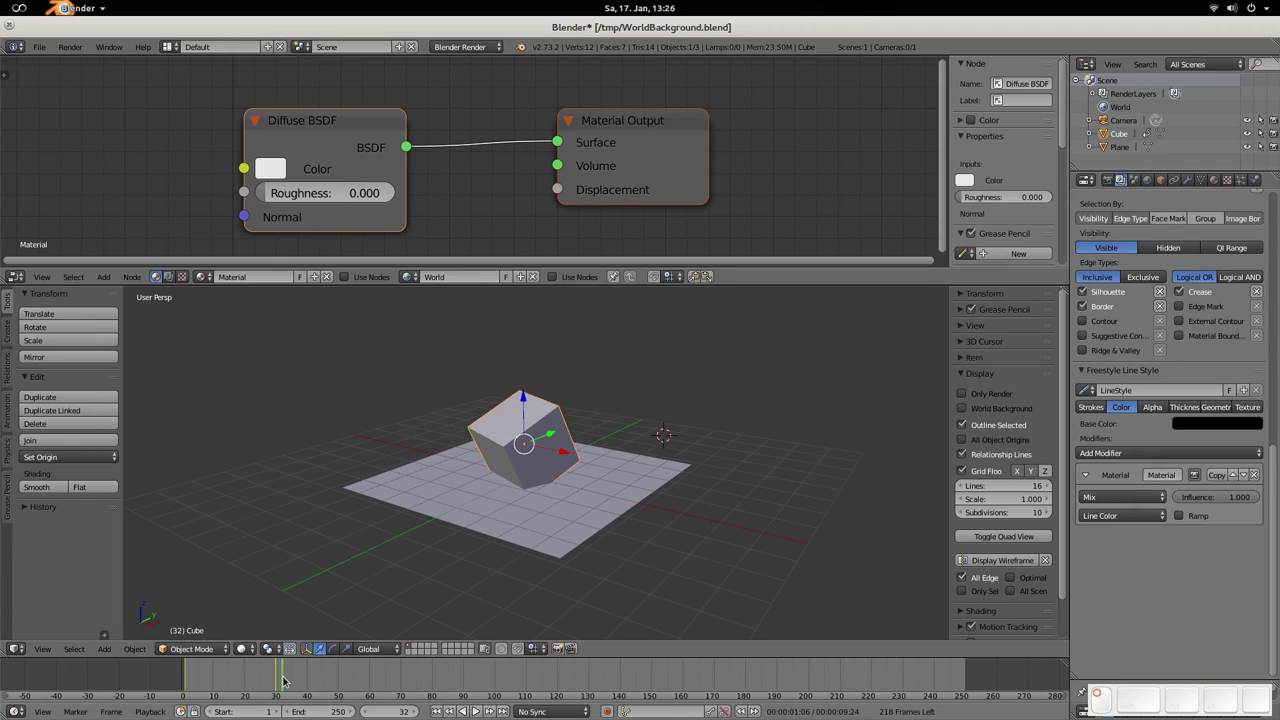
pyautogui.press('e')
pyautogui.click(1111, 181)
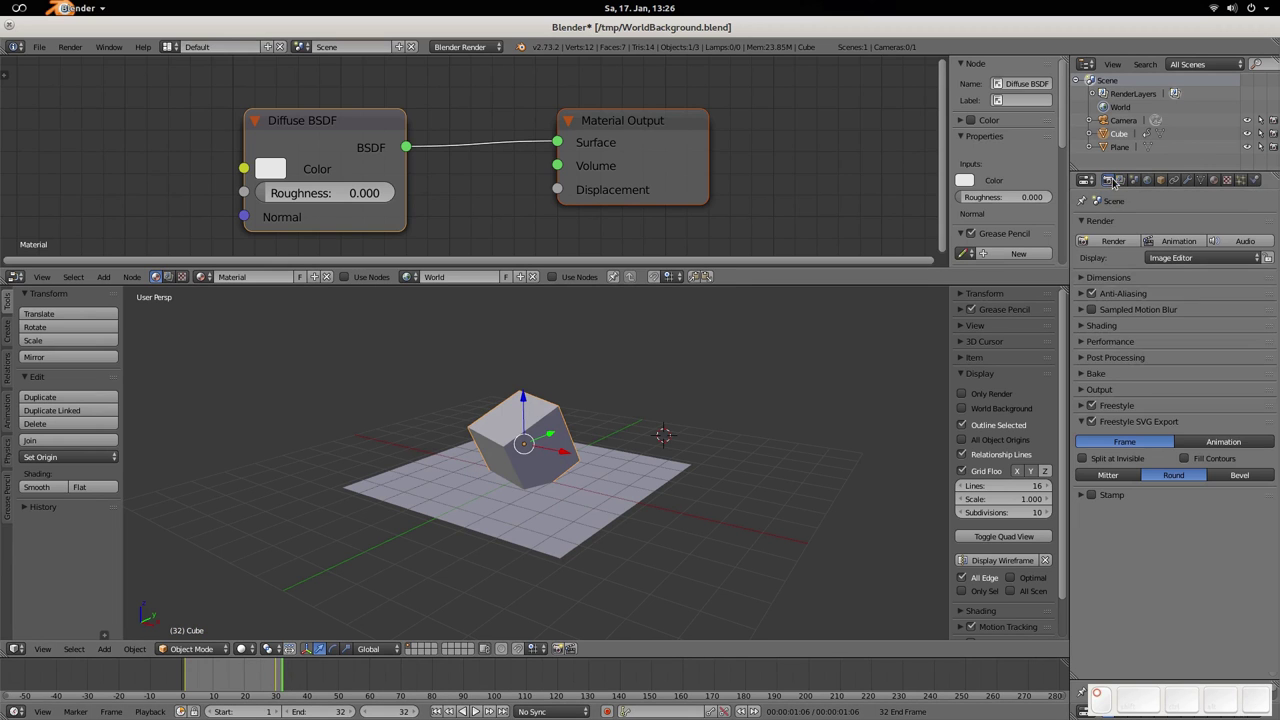
pyautogui.hotkey('ctrl', 'F12')
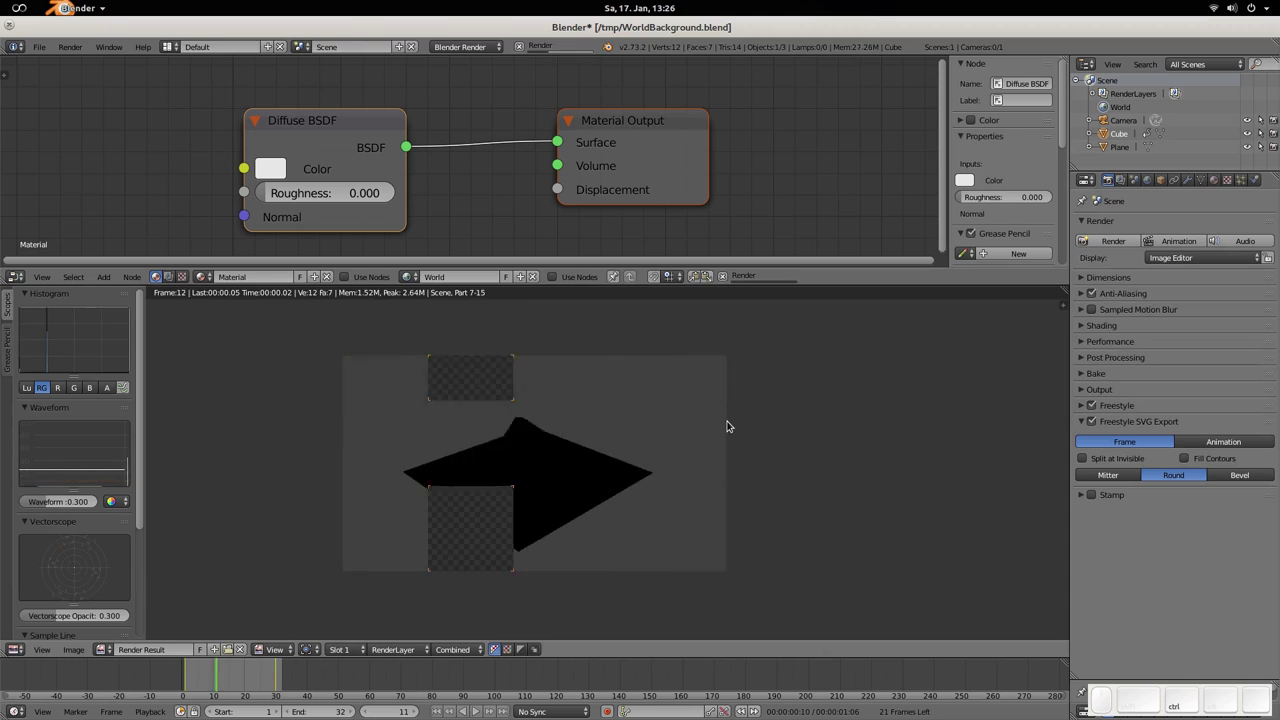
pyautogui.press('Escape')
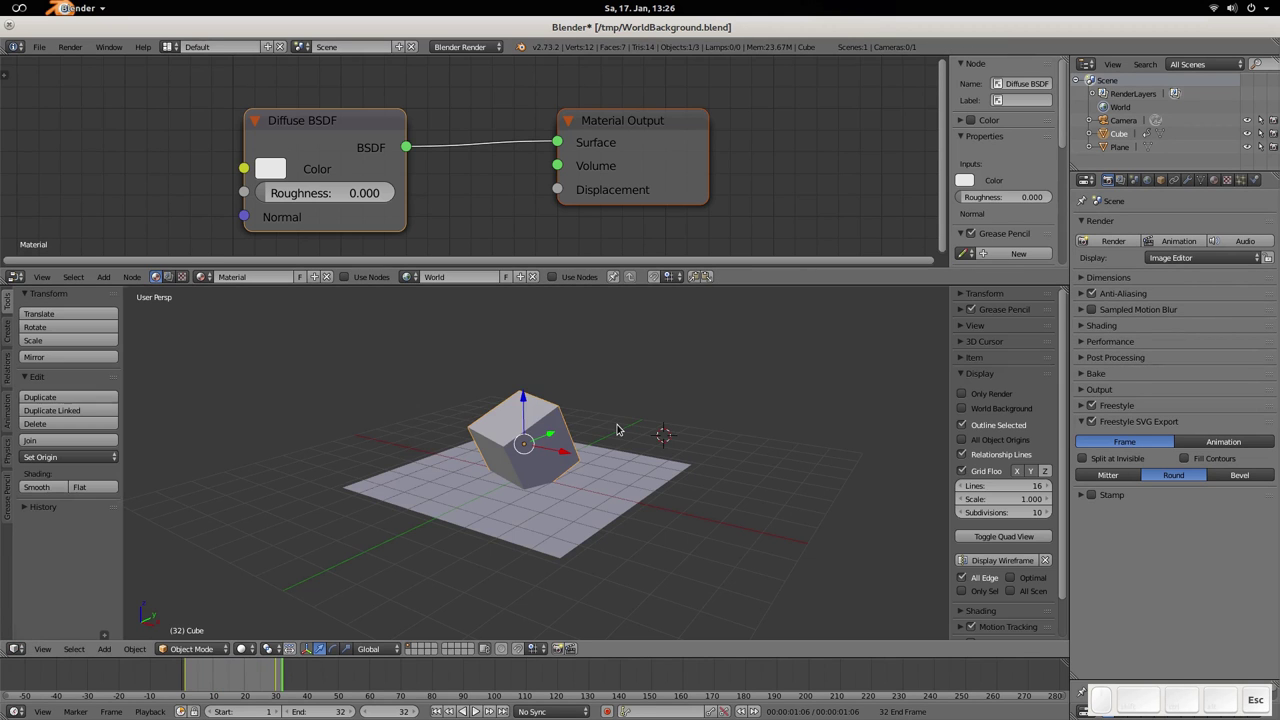
# Jump back to the start frame and switch over to the file manager
pyautogui.hotkey('shift', 'Left')
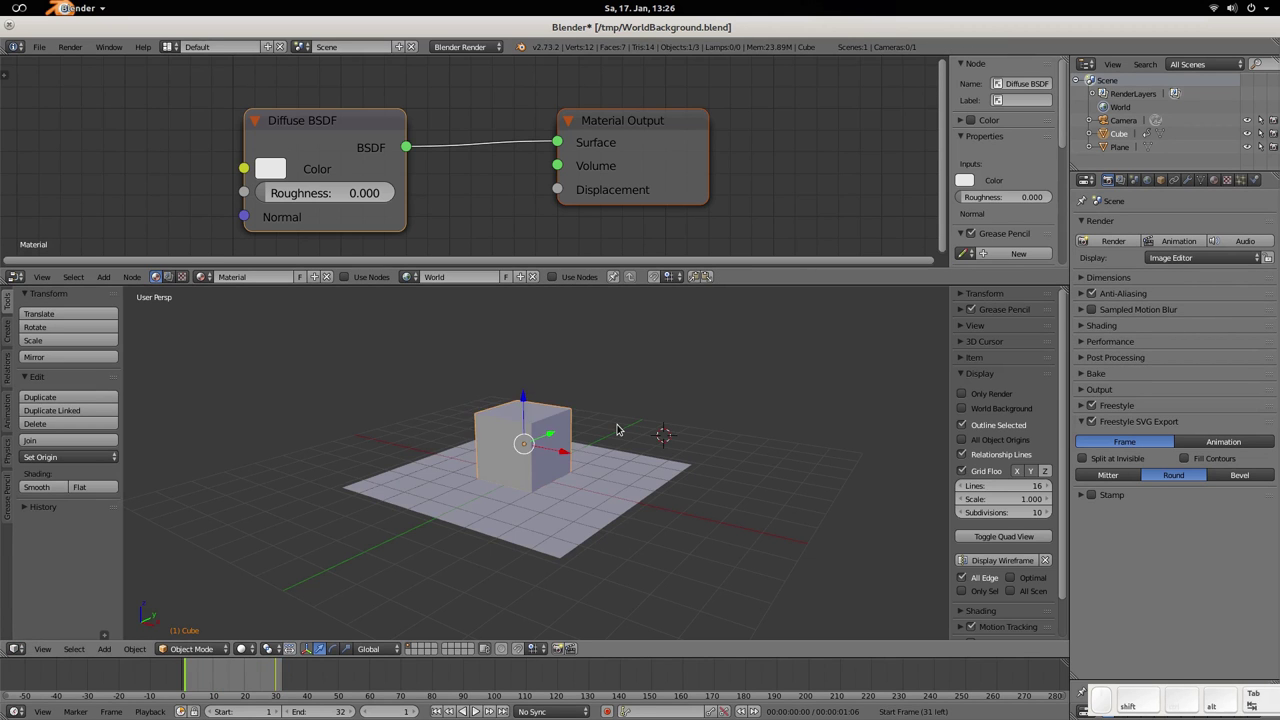
pyautogui.hotkey('alt', 'Tab')
pyautogui.press('Tab')
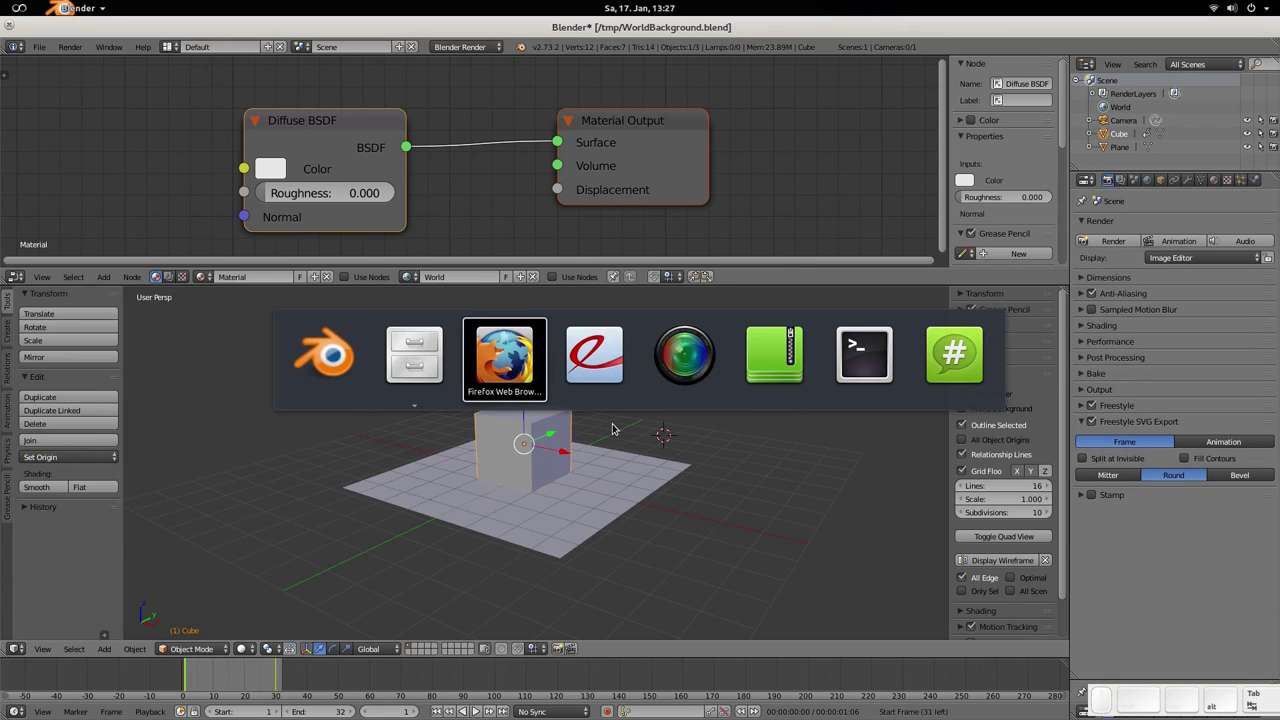
pyautogui.click(422, 360)
# Browse the exported per-frame files 0001.svg and 0002.svg in /tmp, then return to Blender
pyautogui.click(303, 224)
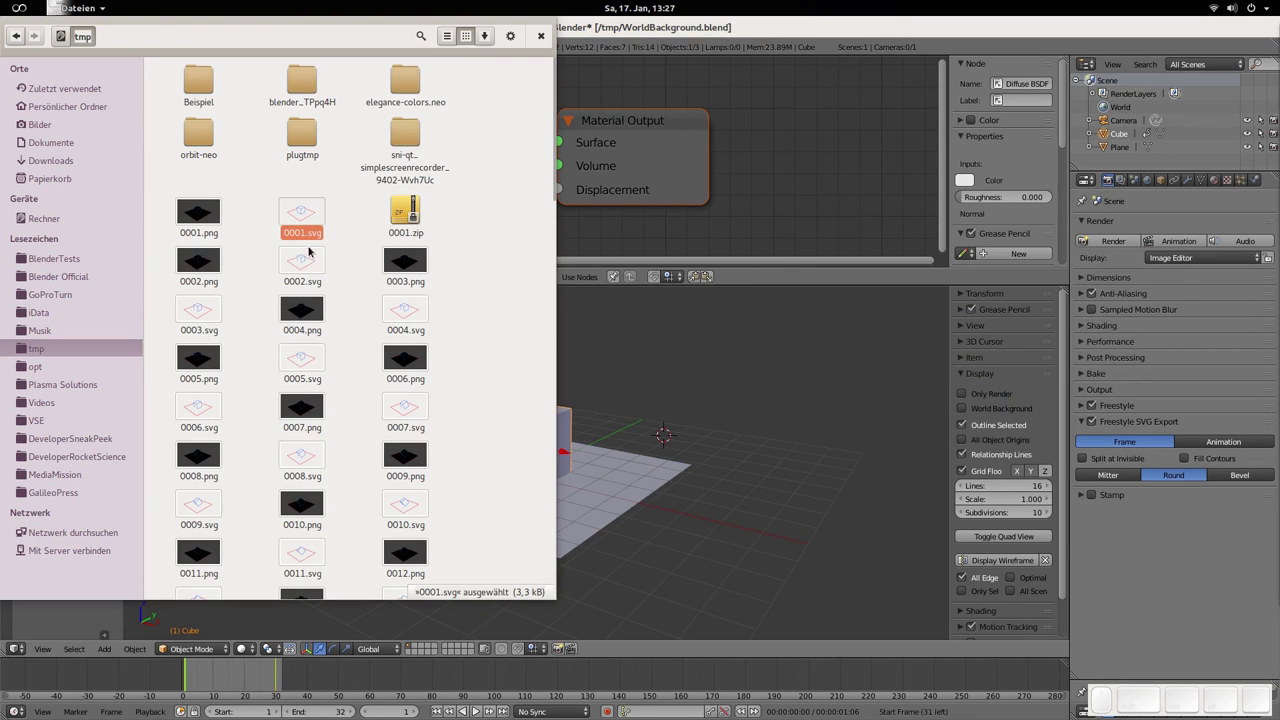
pyautogui.click(305, 266)
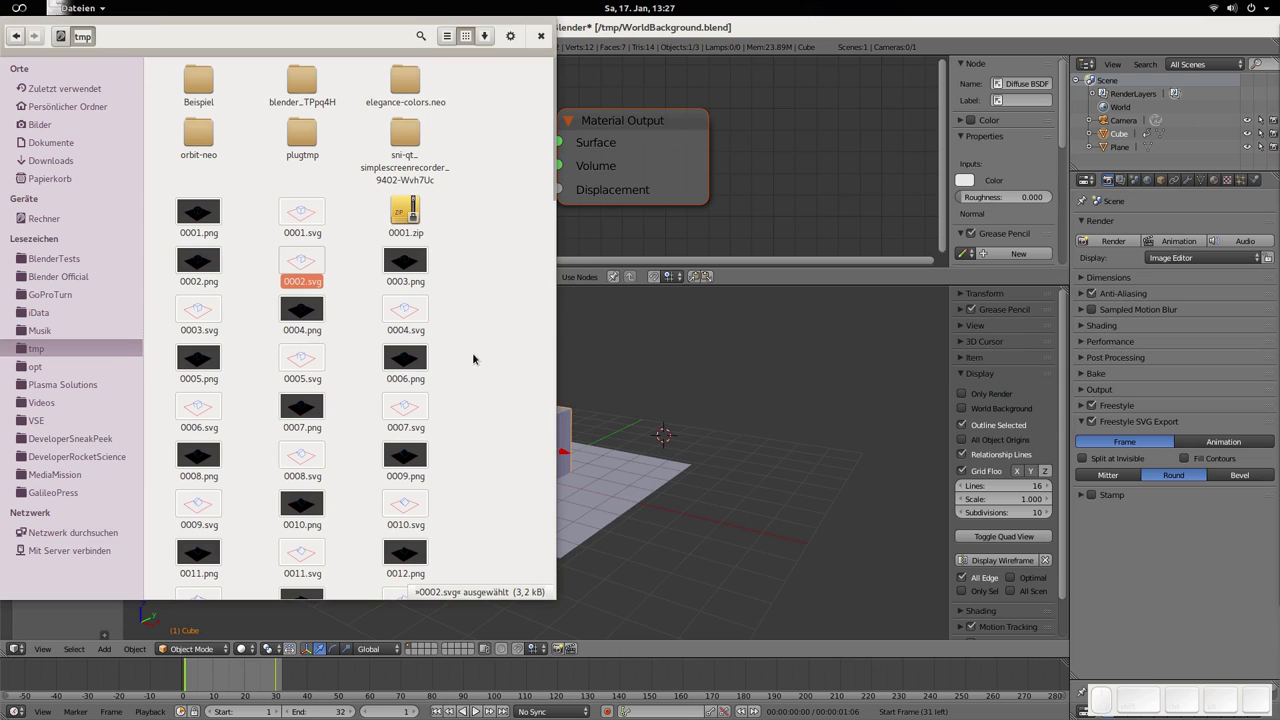
pyautogui.scroll(-5, 465, 355)
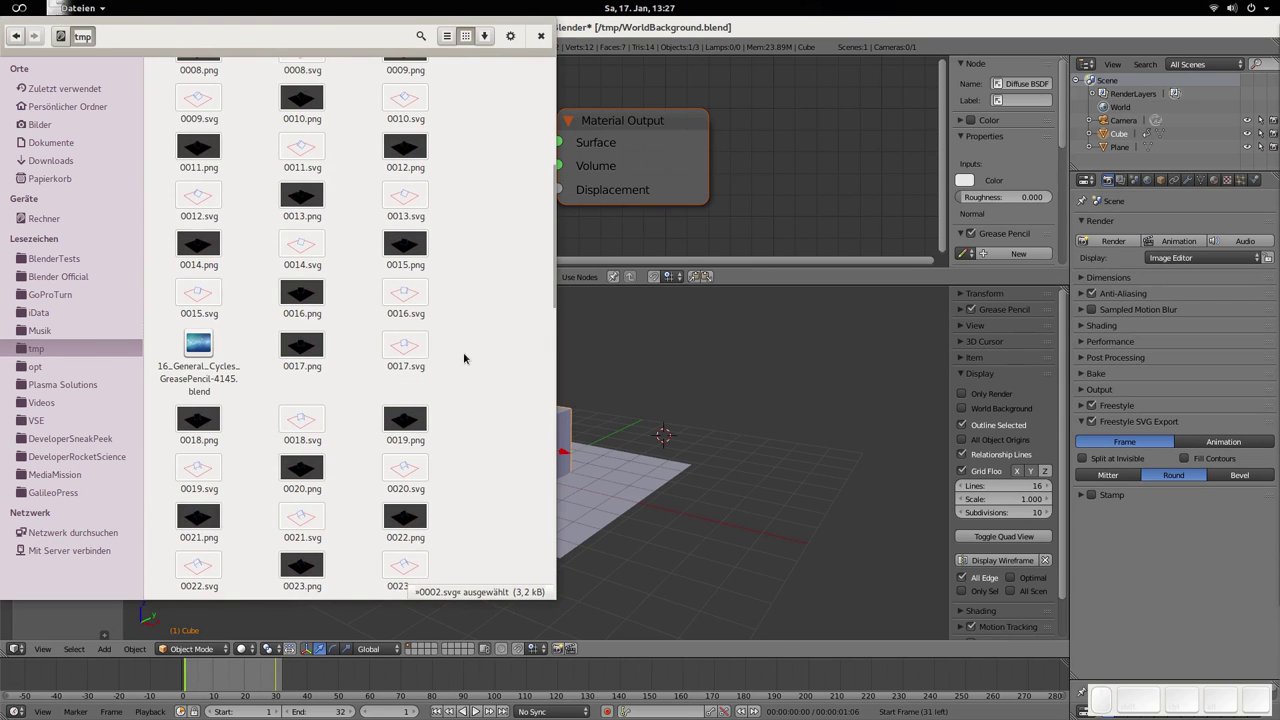
pyautogui.scroll(-5, 461, 357)
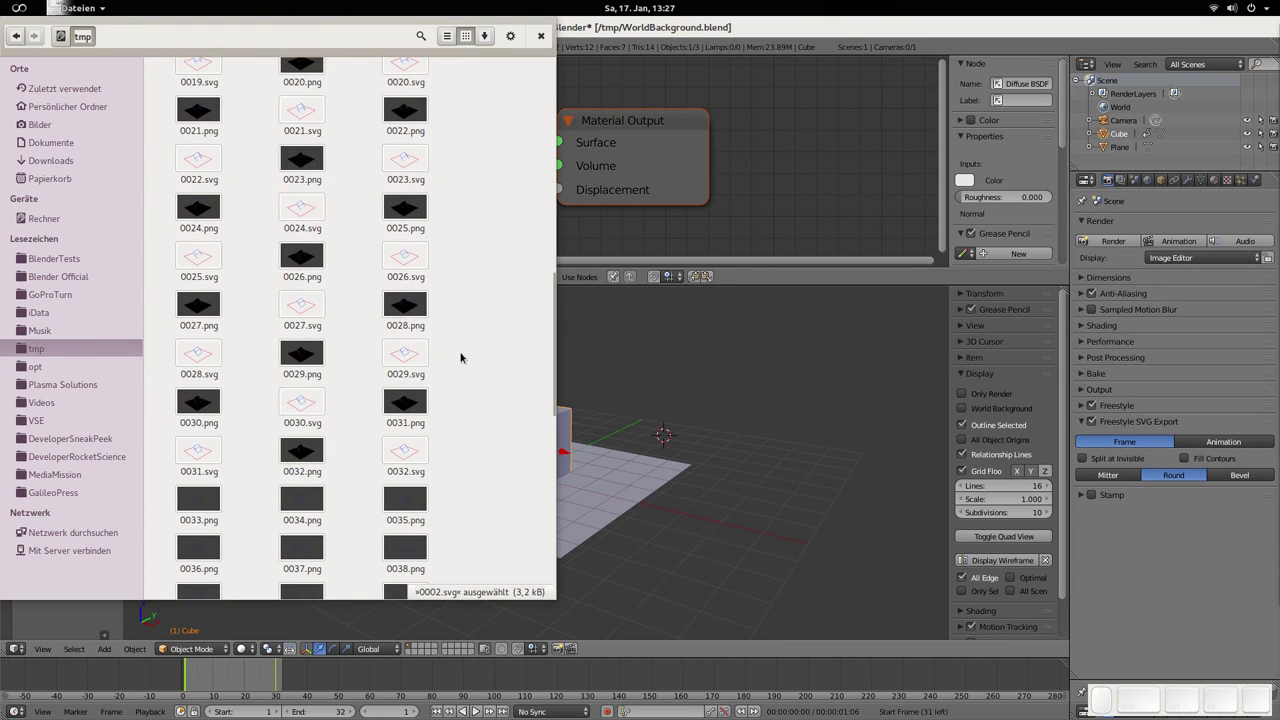
pyautogui.scroll(10, 461, 357)
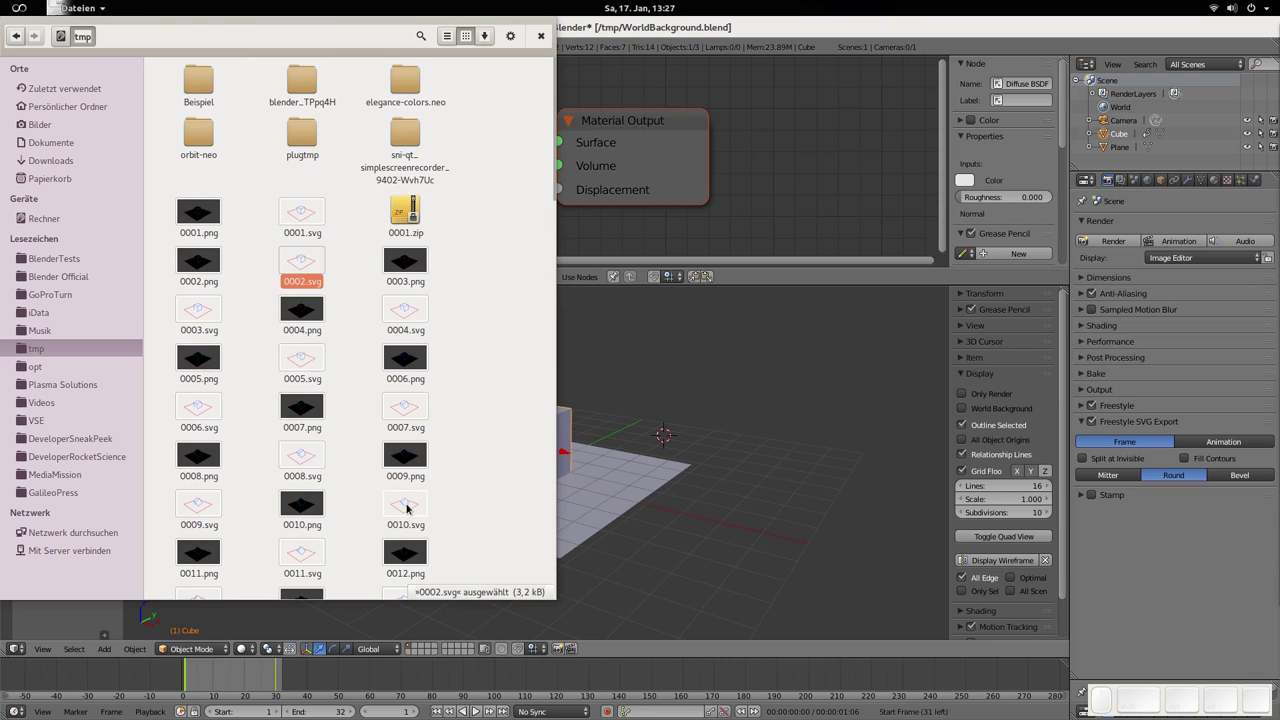
pyautogui.click(1130, 426)
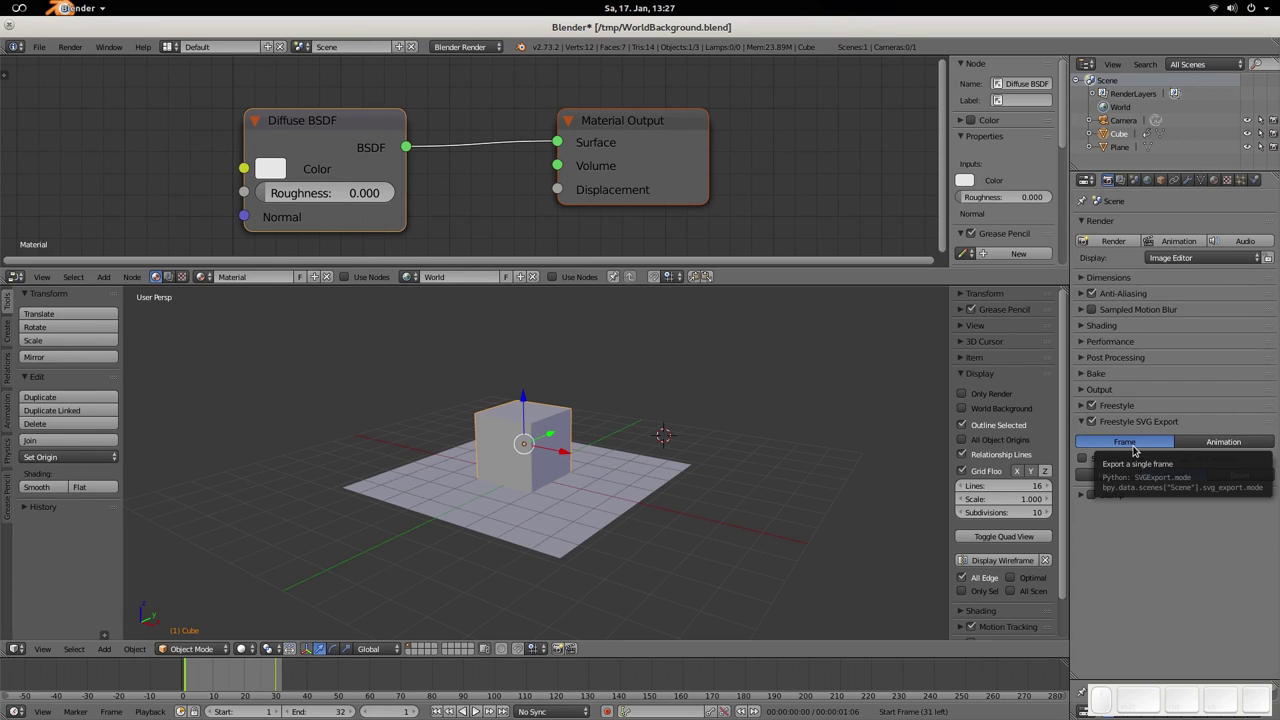
# Set Freestyle SVG export to Animation and re-render the whole animation
pyautogui.click(1213, 445)
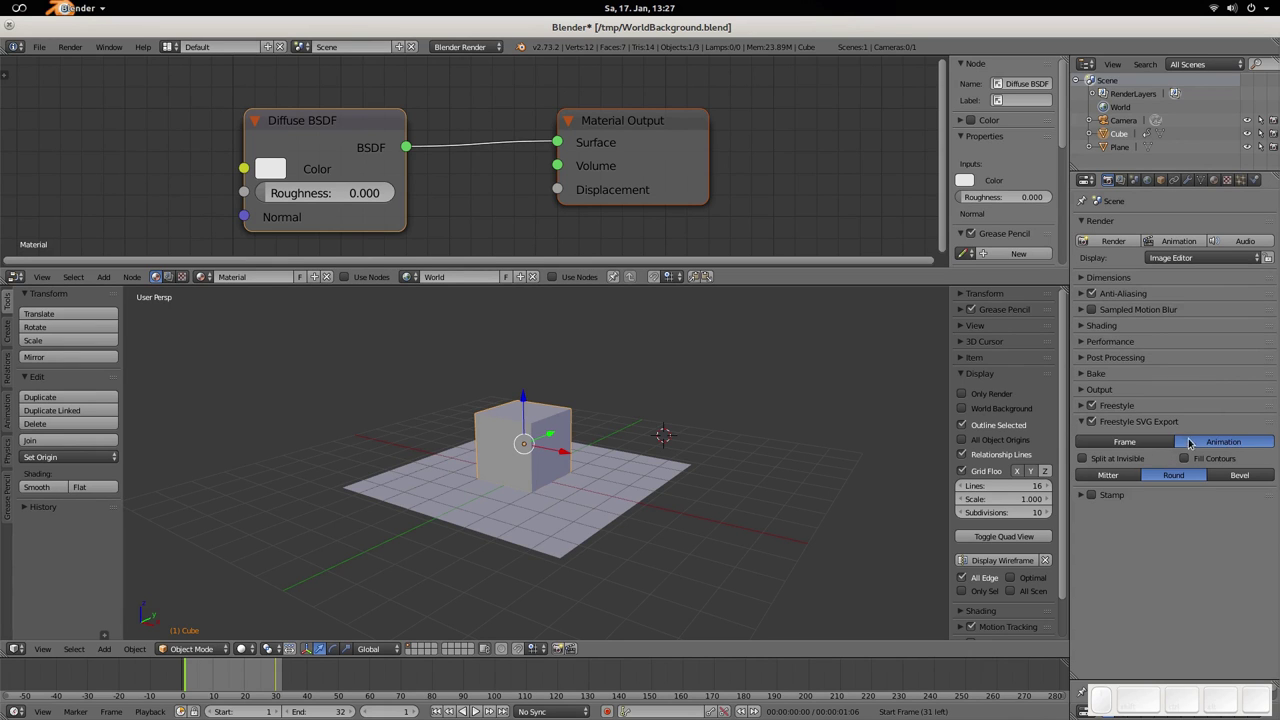
pyautogui.hotkey('ctrl', 'F12')
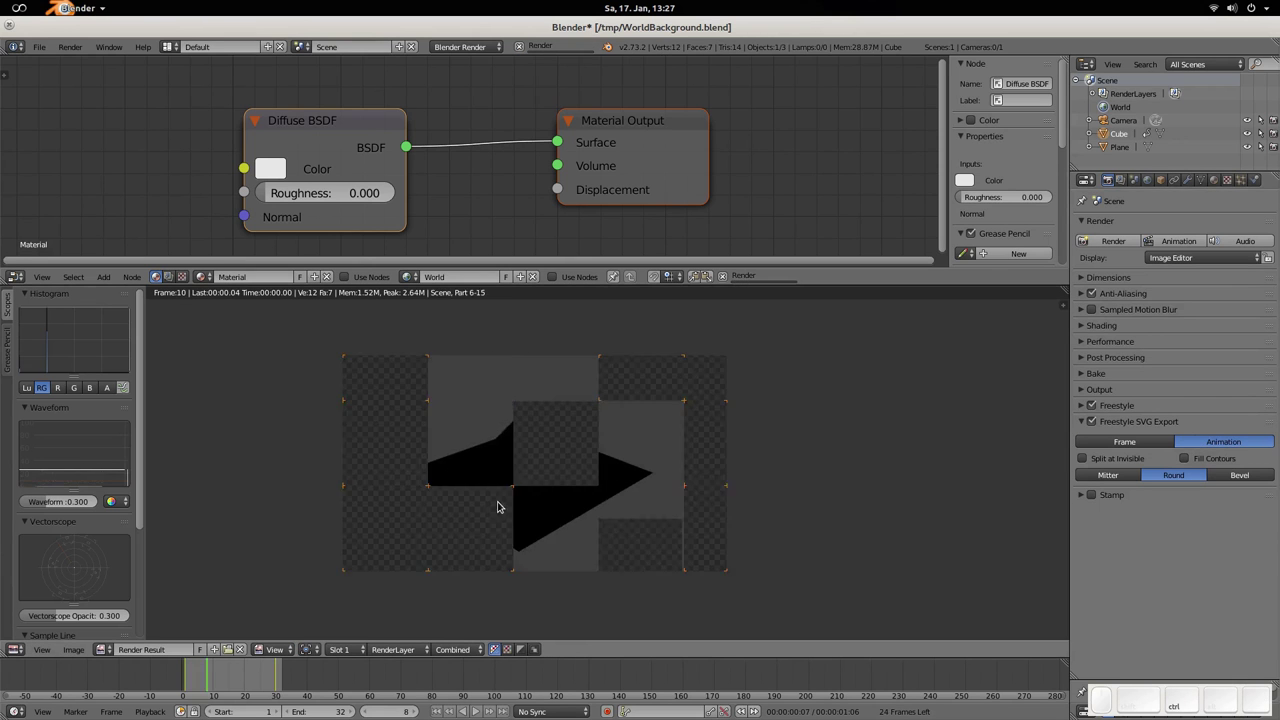
pyautogui.press('Escape')
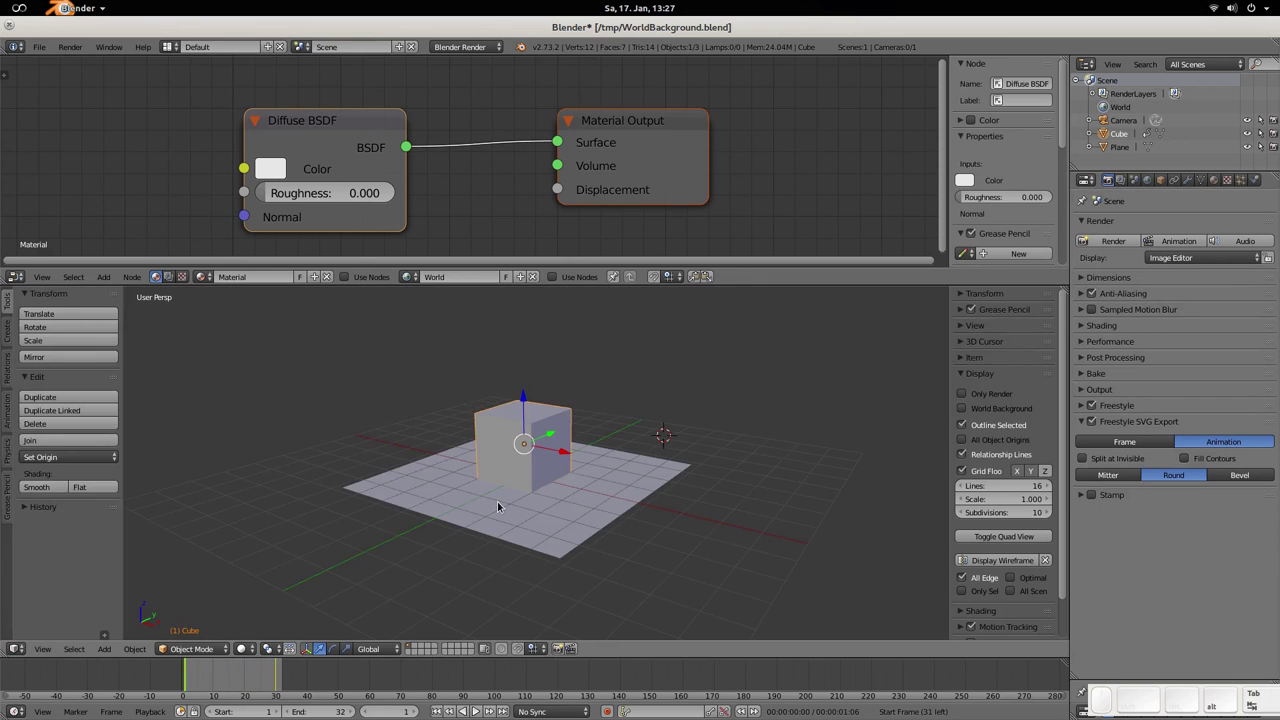
# Preview the combined 0001-0032.svg from /tmp in the image viewer, then close it
pyautogui.hotkey('alt', 'Tab')
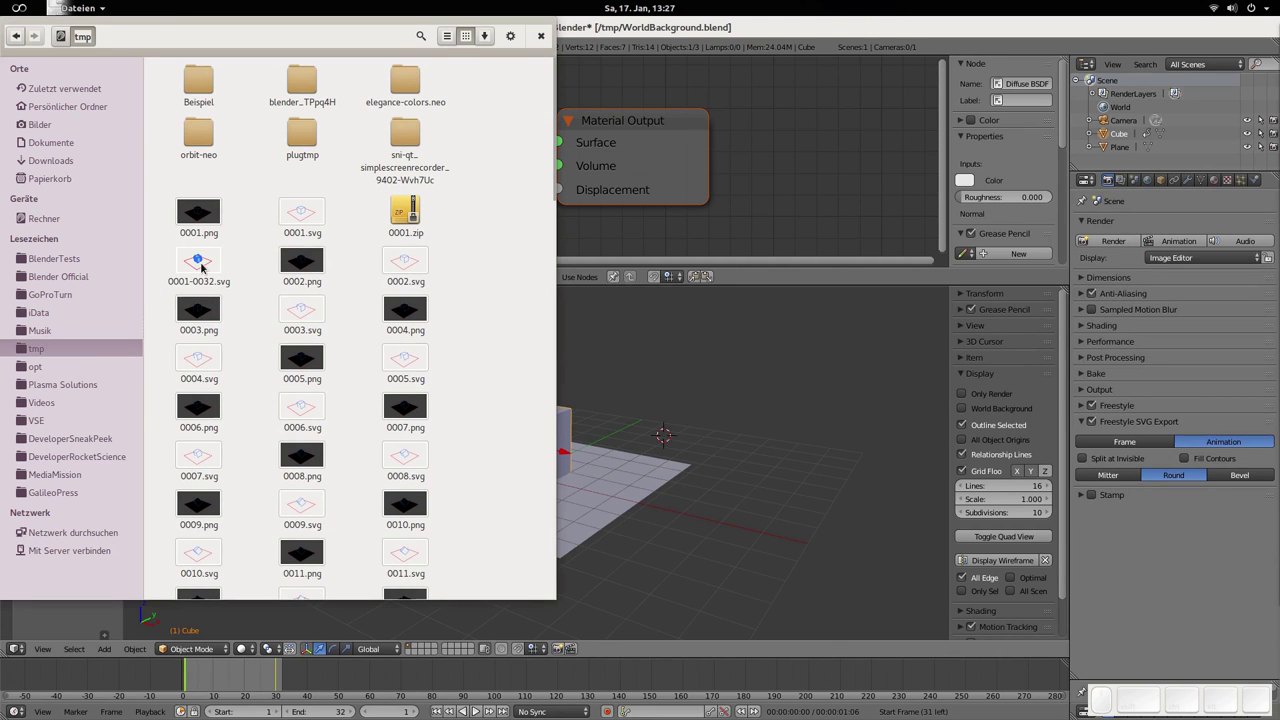
pyautogui.doubleClick(199, 264)
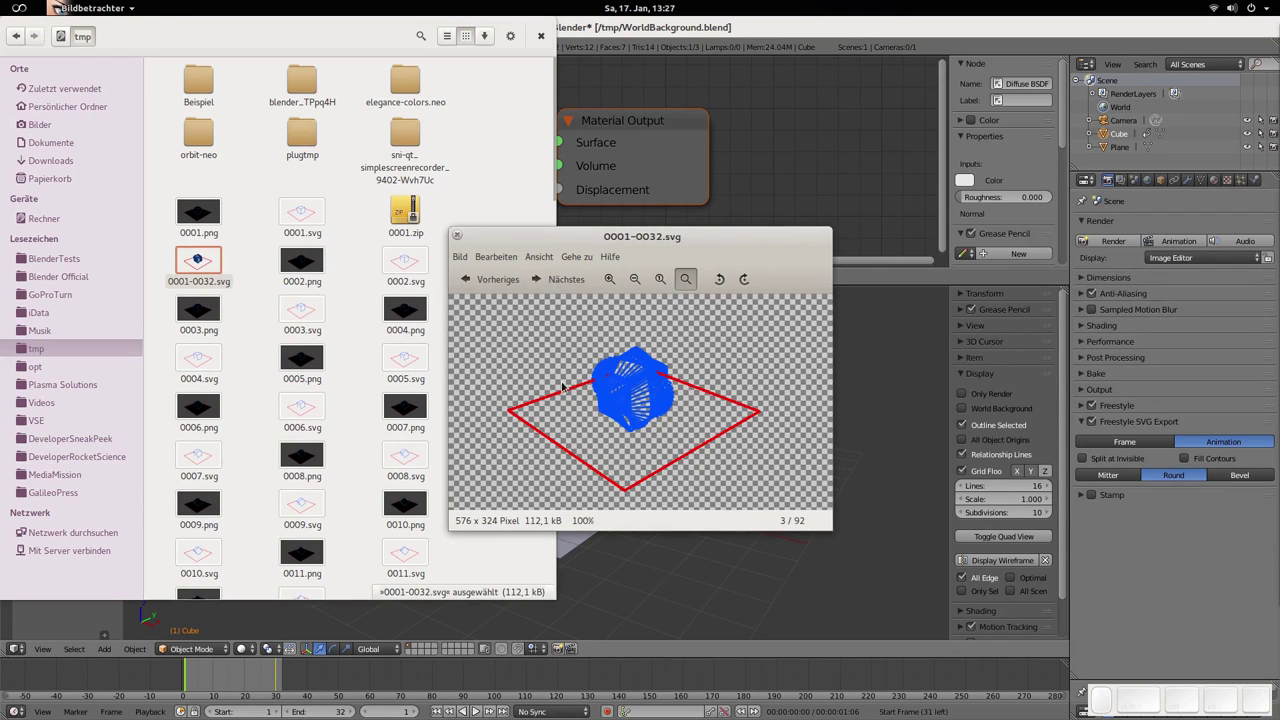
pyautogui.click(457, 236)
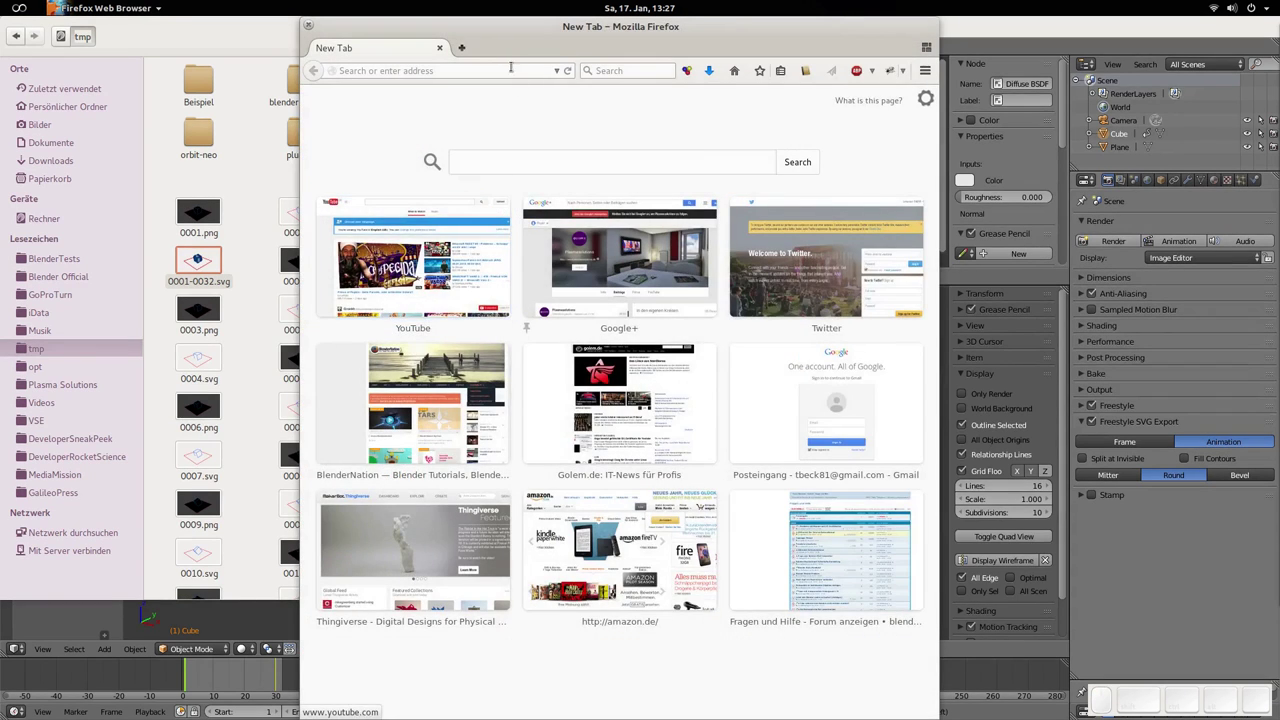
# Load 0001-0032.svg into Firefox and reposition the window to watch the animation play
pyautogui.moveTo(624, 30); pyautogui.dragTo(880, 64)
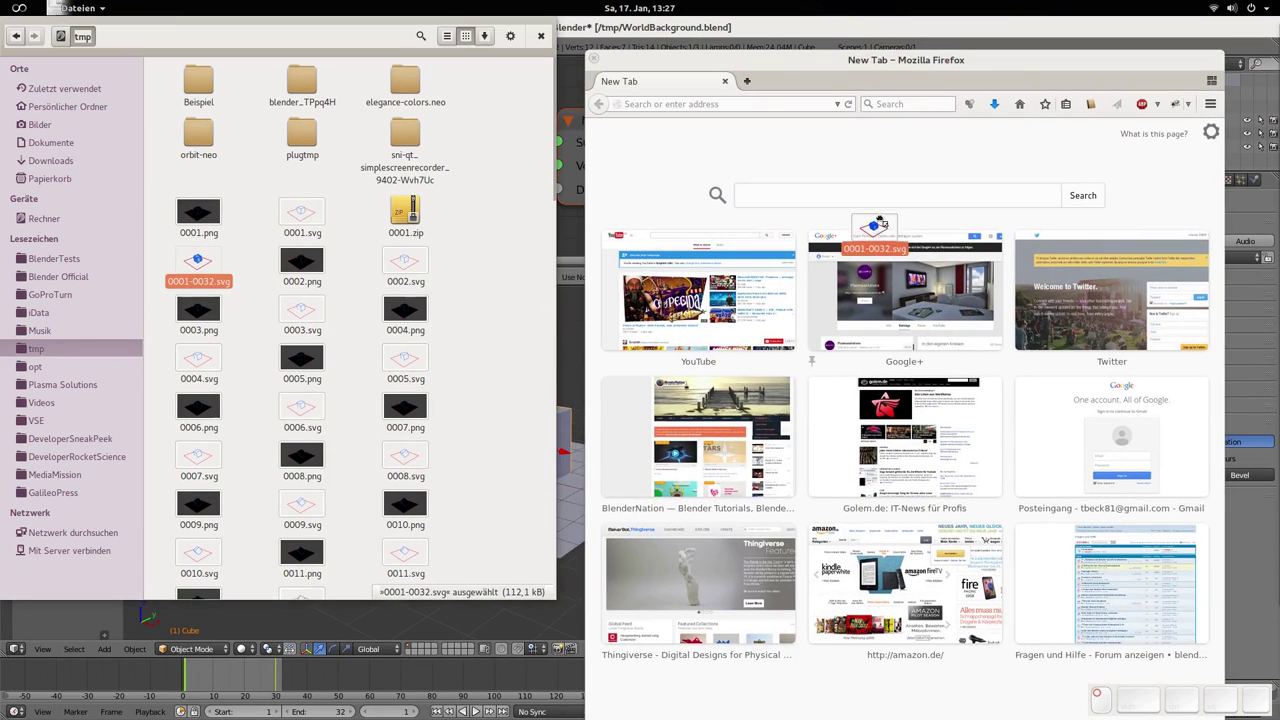
pyautogui.moveTo(880, 224); pyautogui.dragTo(880, 224)
pyautogui.moveTo(612, 67); pyautogui.dragTo(513, 352)
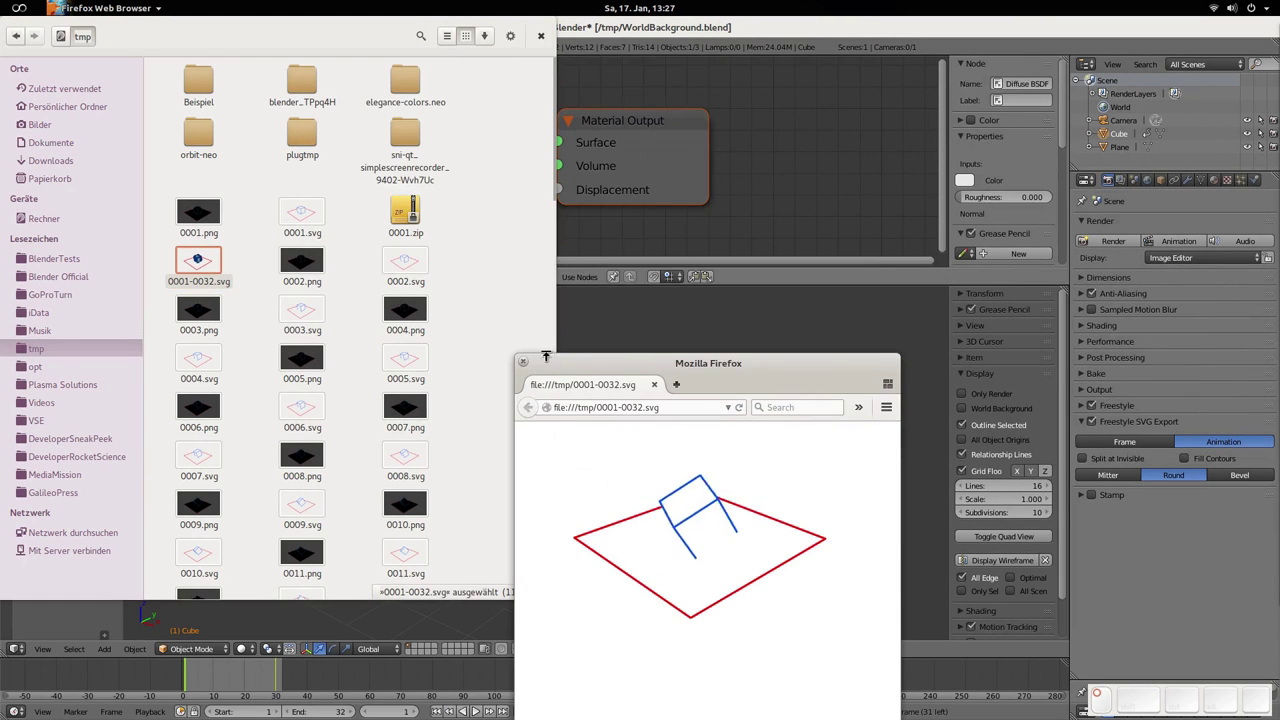
pyautogui.moveTo(639, 340); pyautogui.dragTo(501, 94)
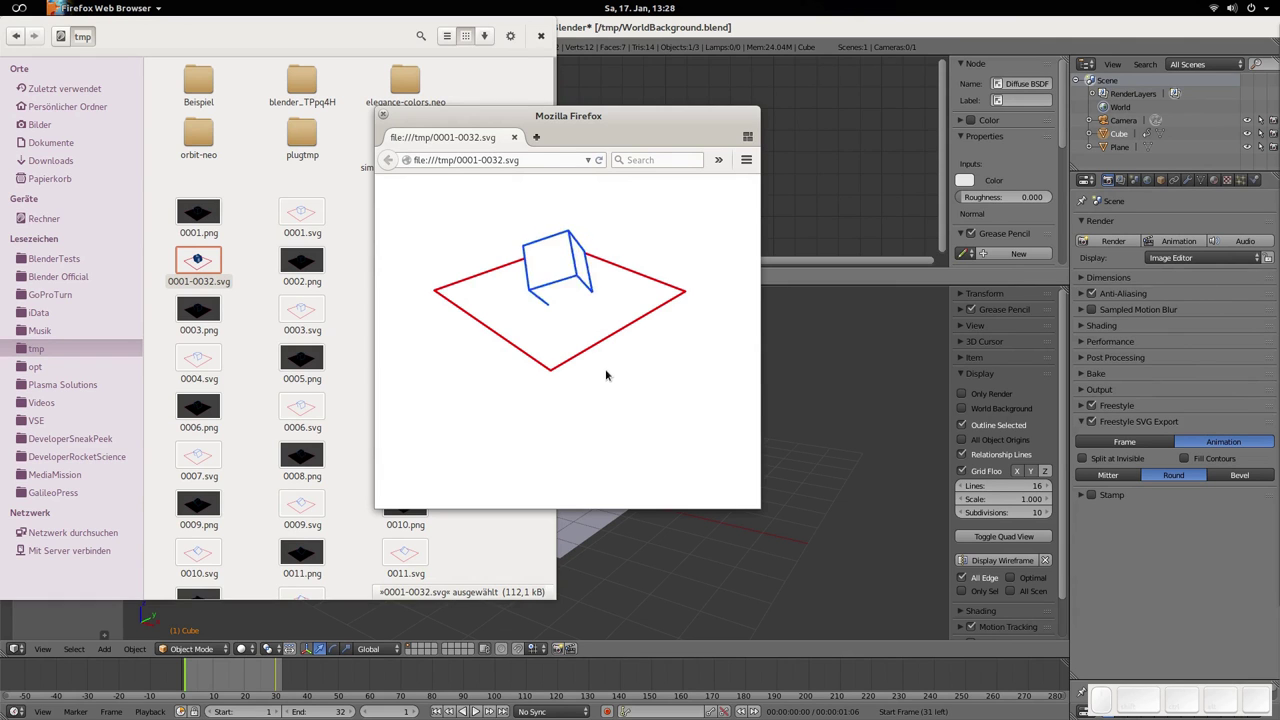
pyautogui.moveTo(552, 117); pyautogui.dragTo(575, 175)
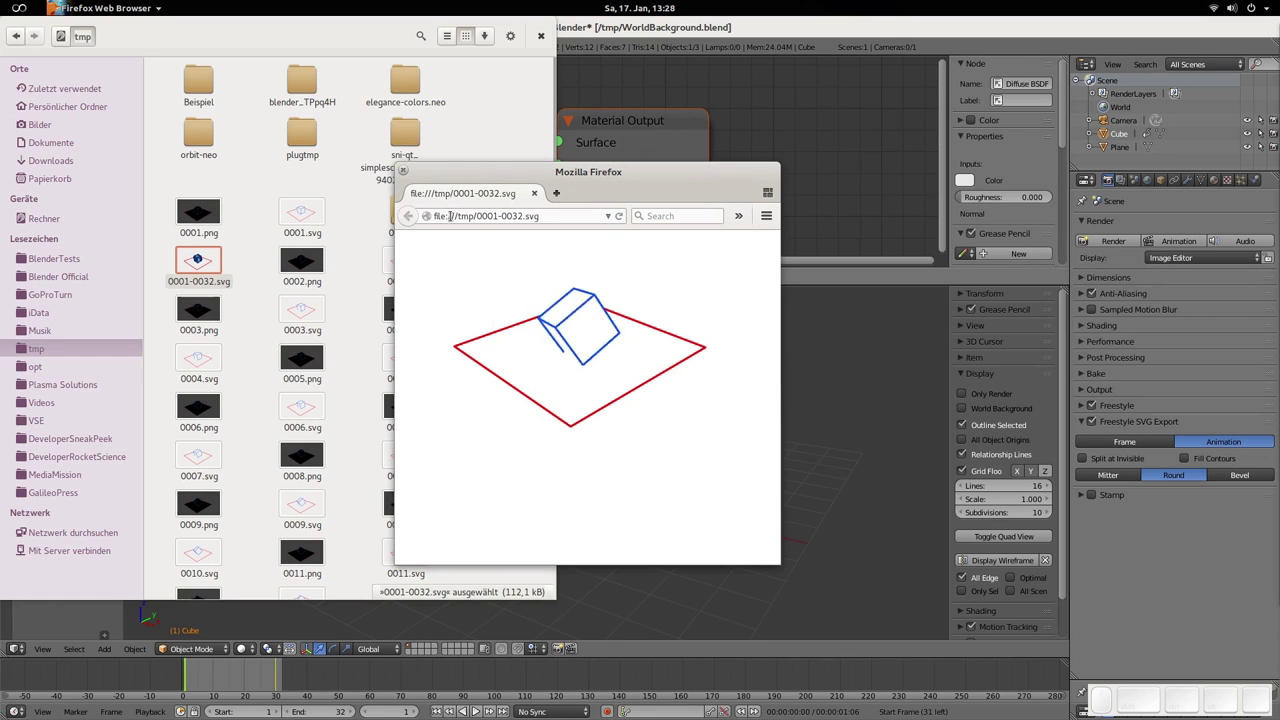
# Close Firefox and then the Files window
pyautogui.click(403, 172)
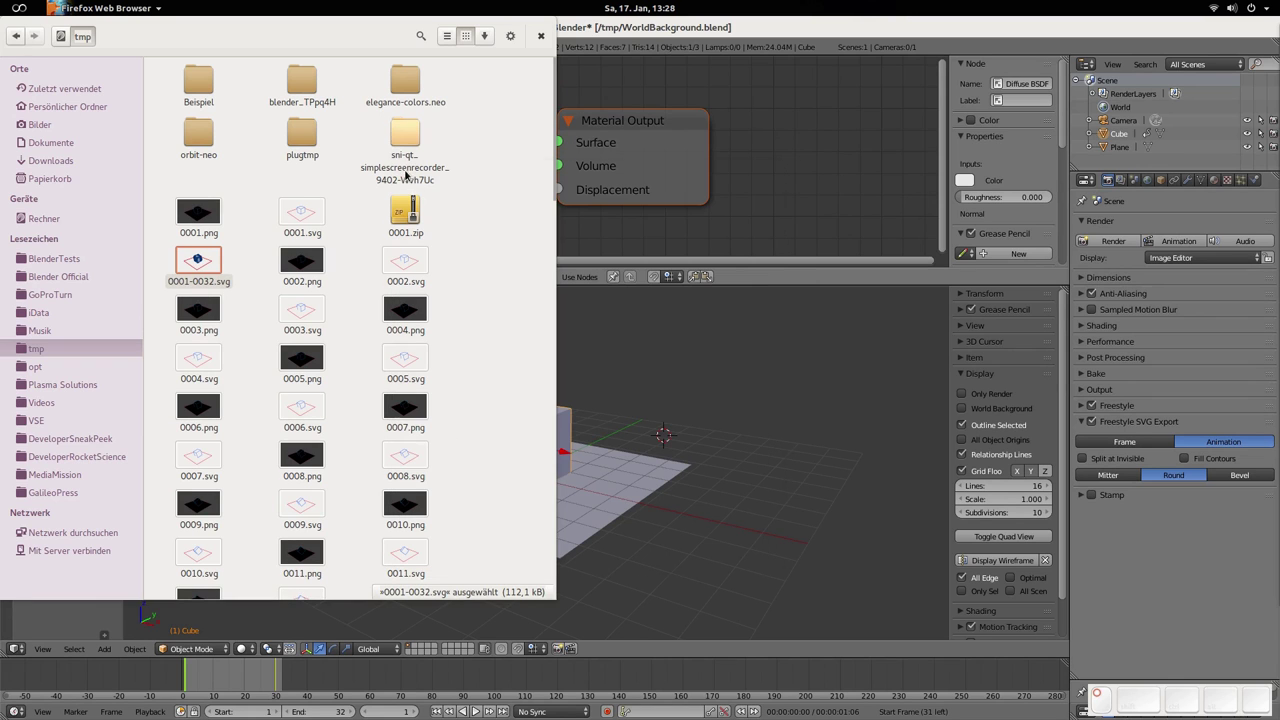
pyautogui.click(539, 37)
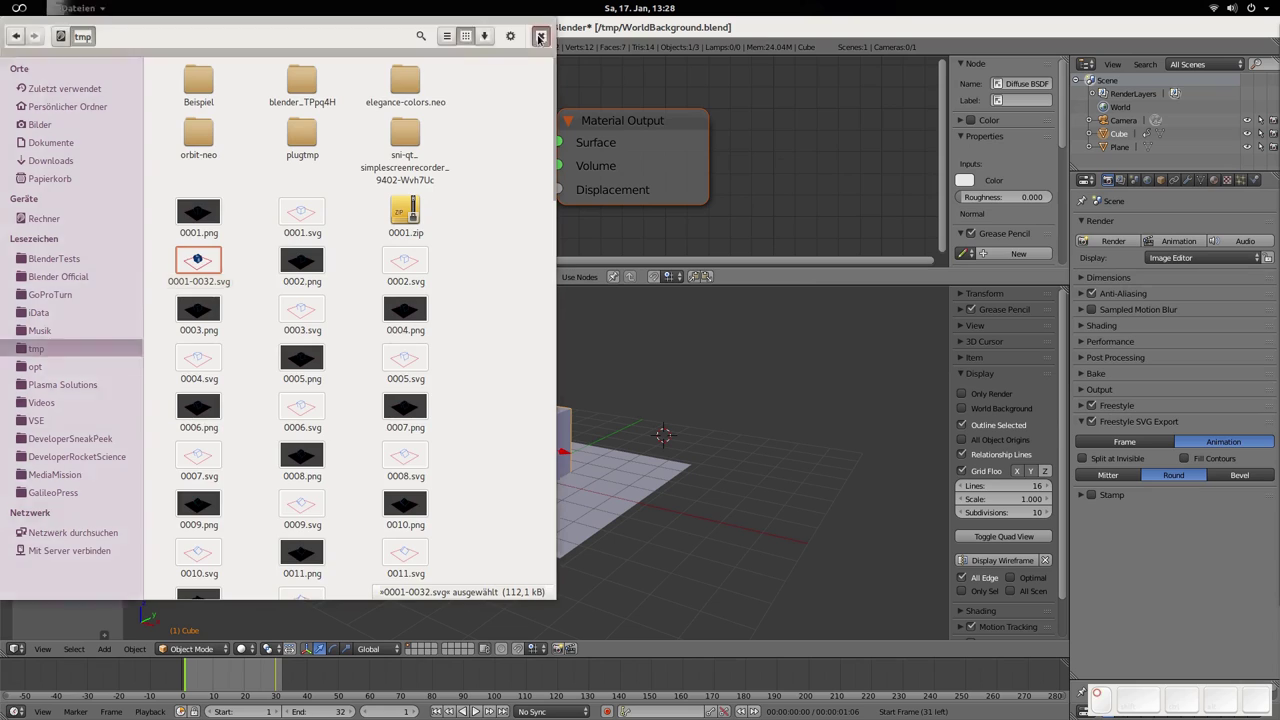